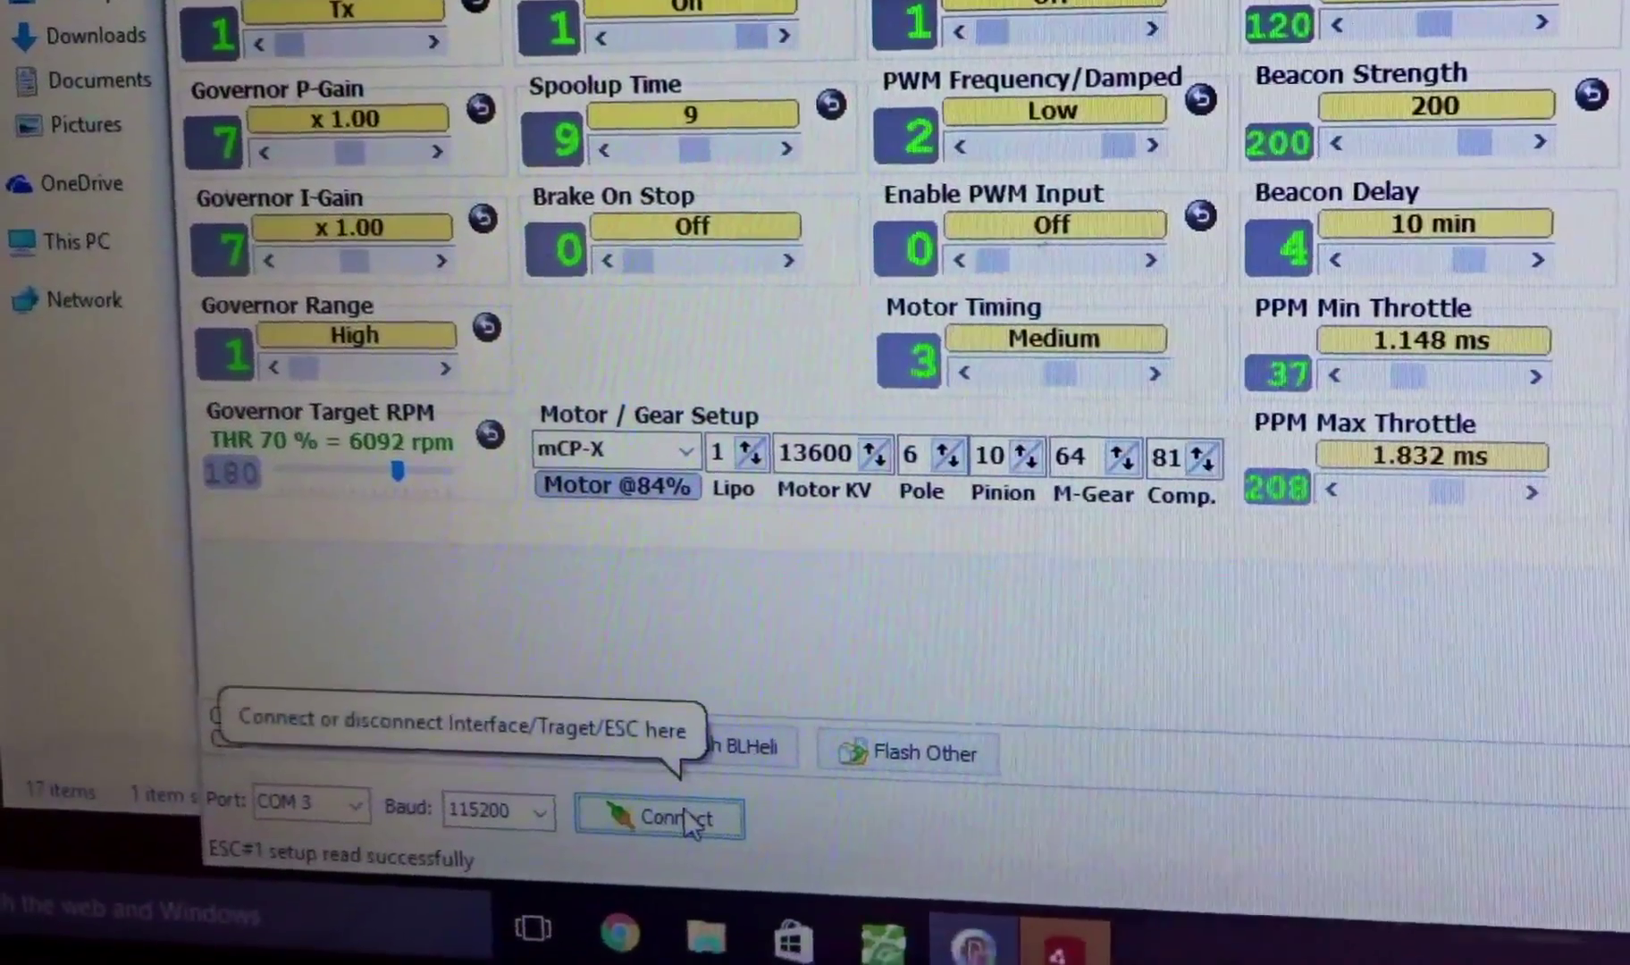
# - Connect to the interface on COM 3 at 115200 baud and read the setup of the attached ESCs
pyautogui.click(688, 871)
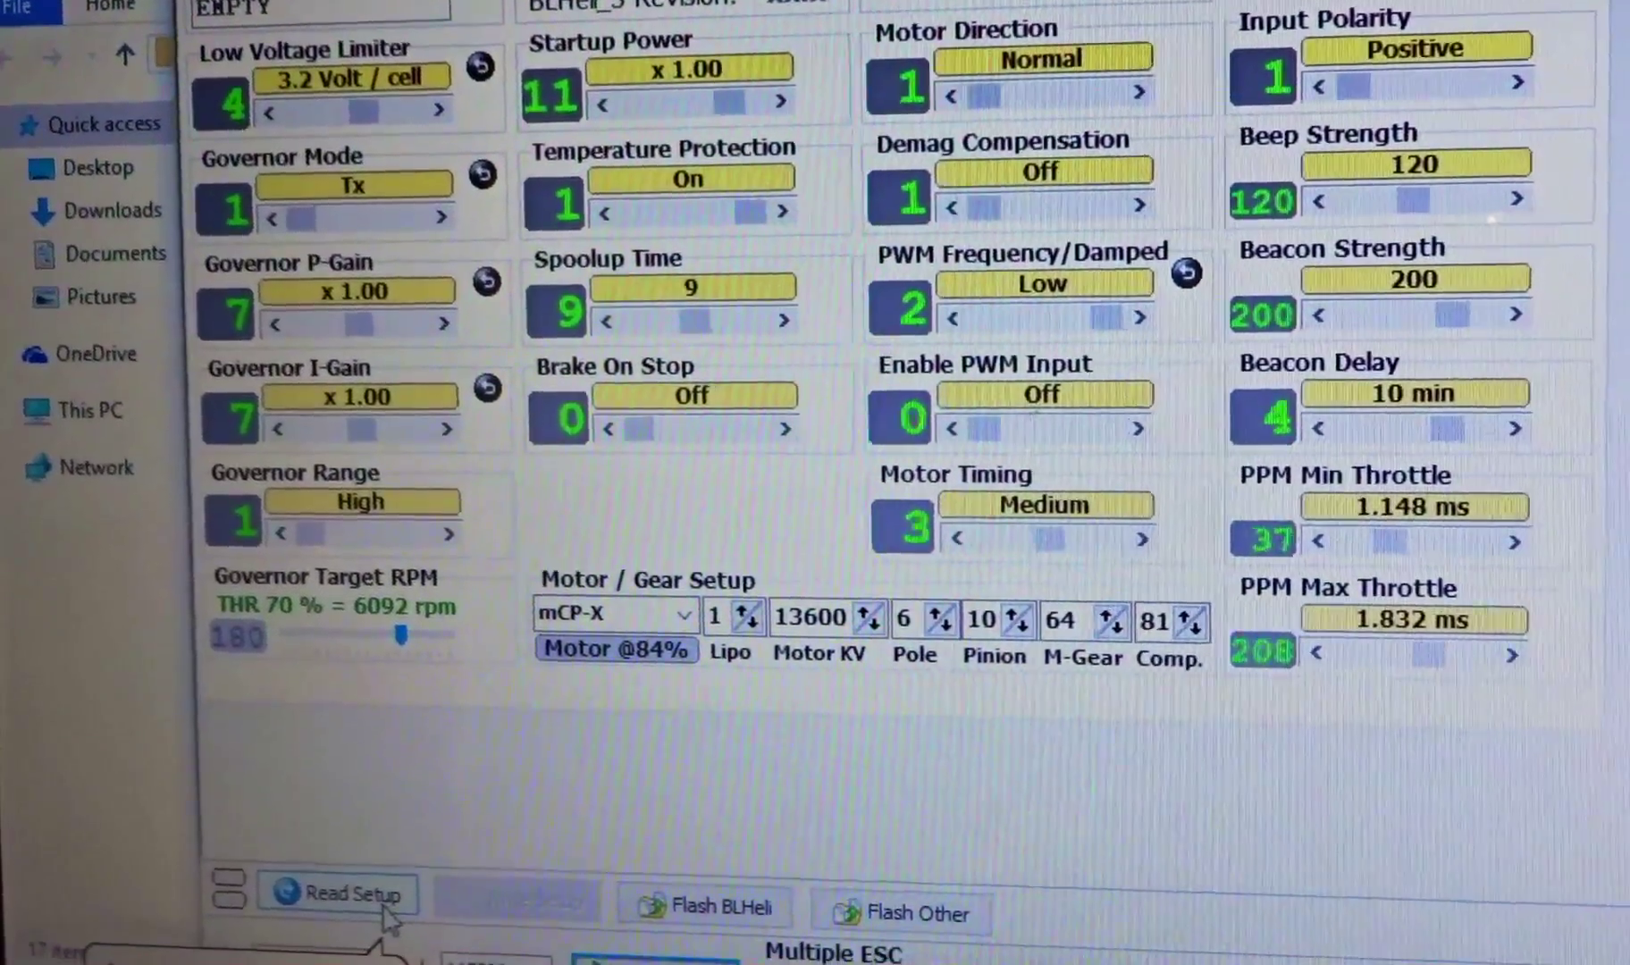
pyautogui.click(385, 902)
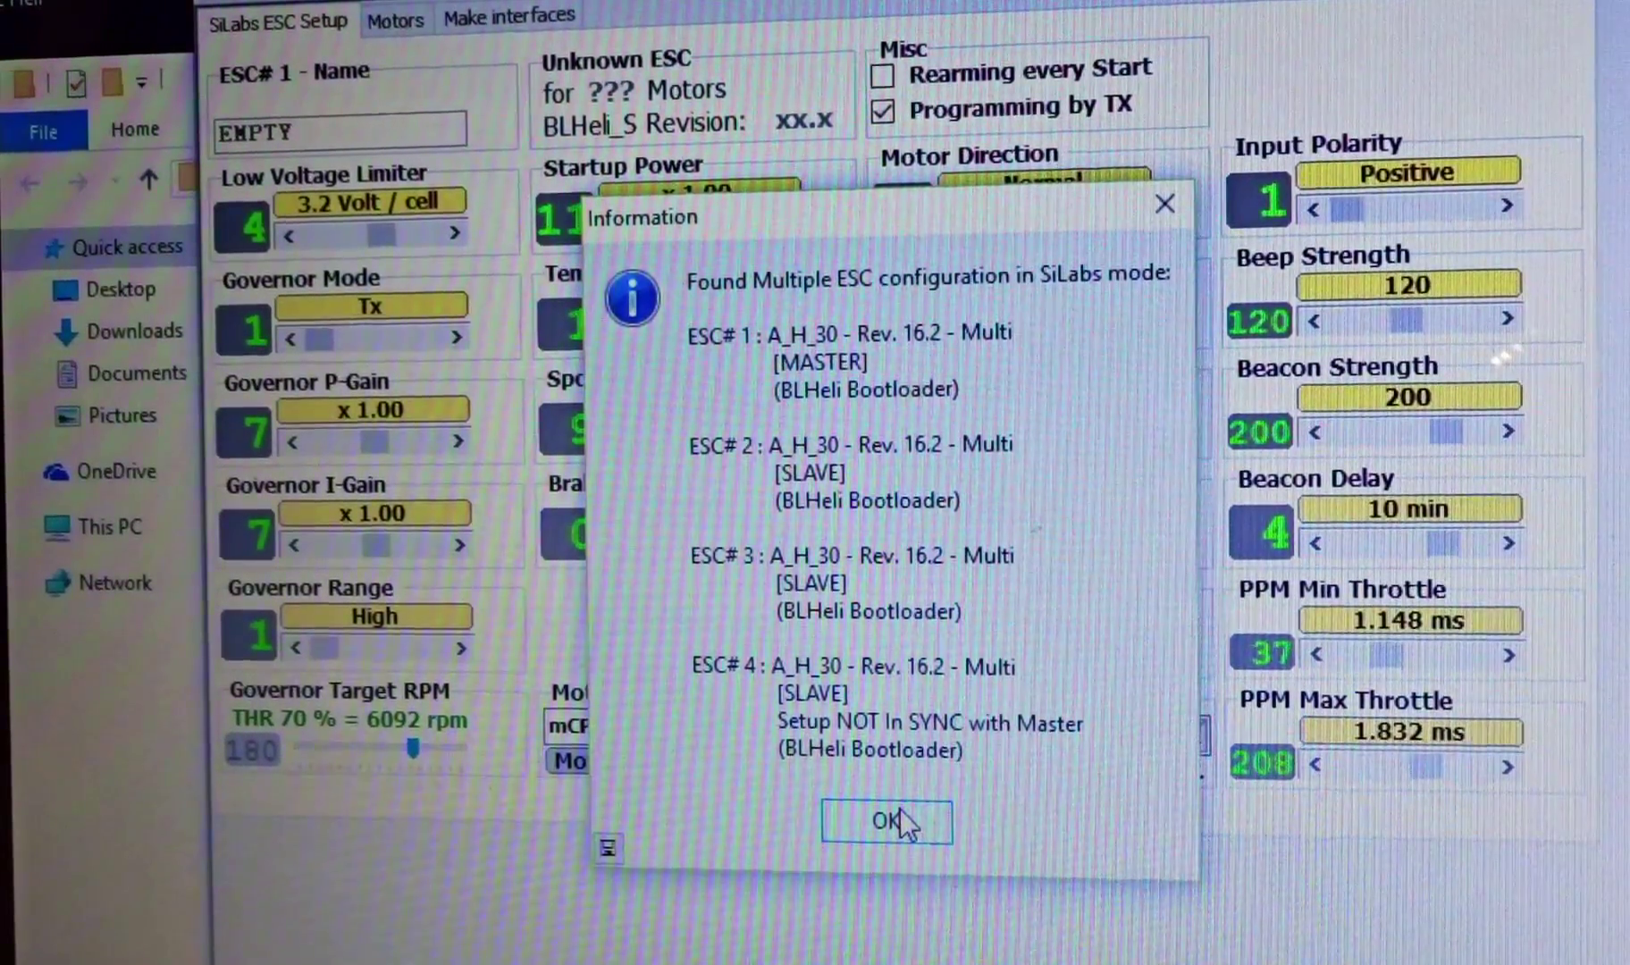
pyautogui.click(898, 815)
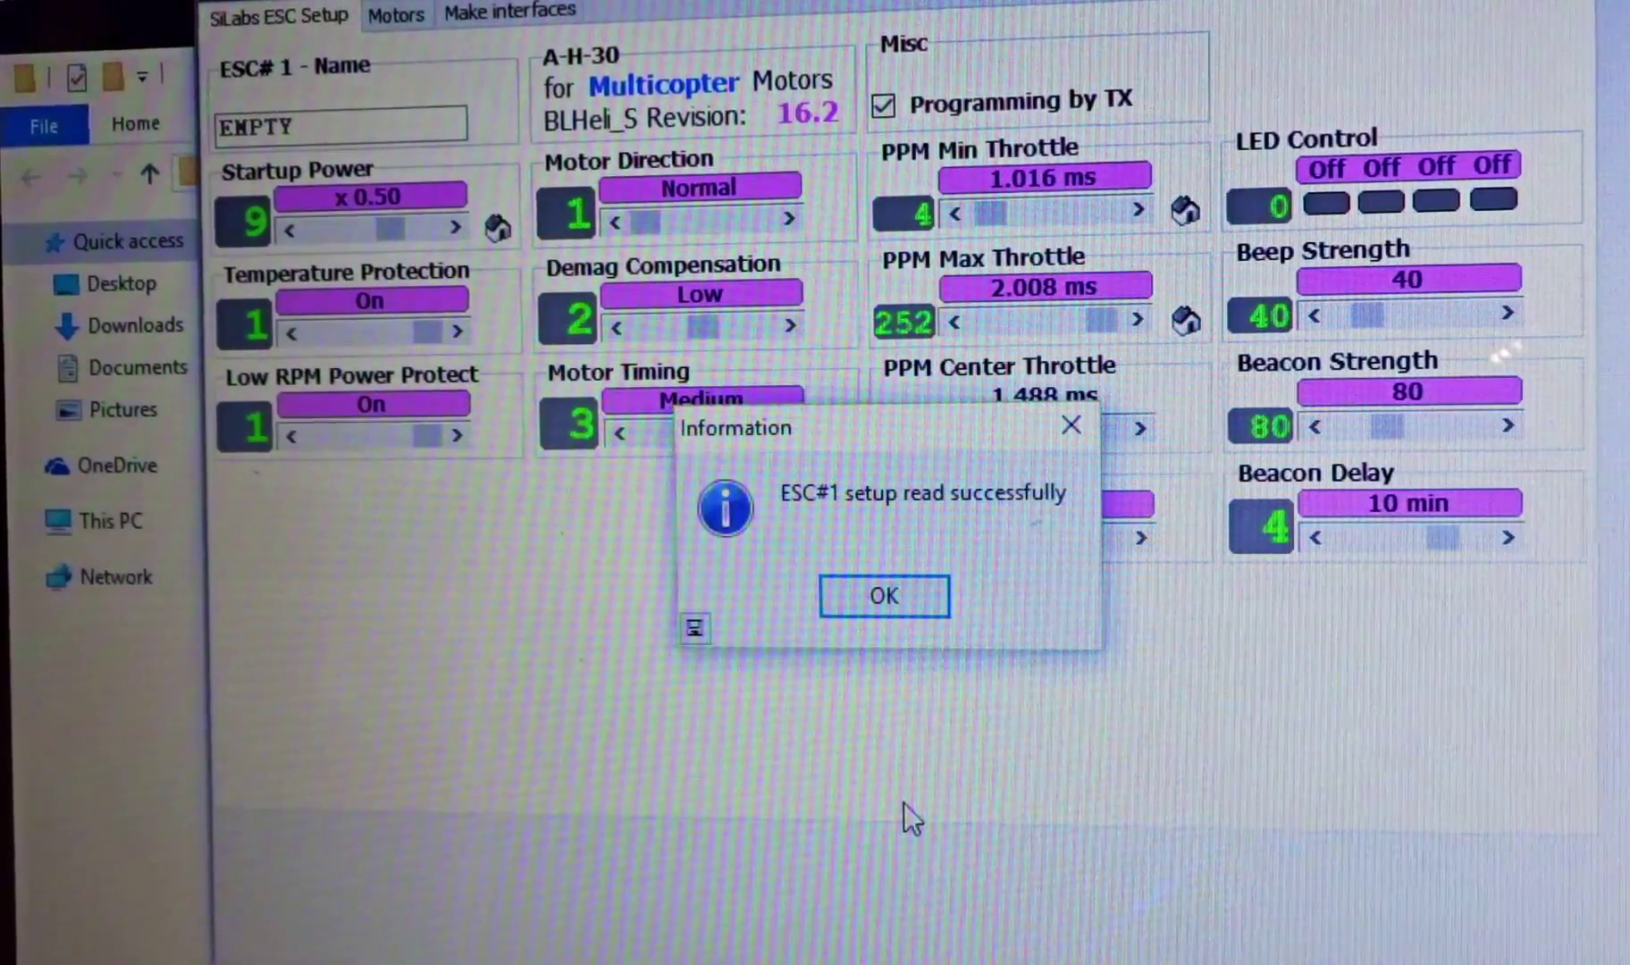
pyautogui.click(881, 614)
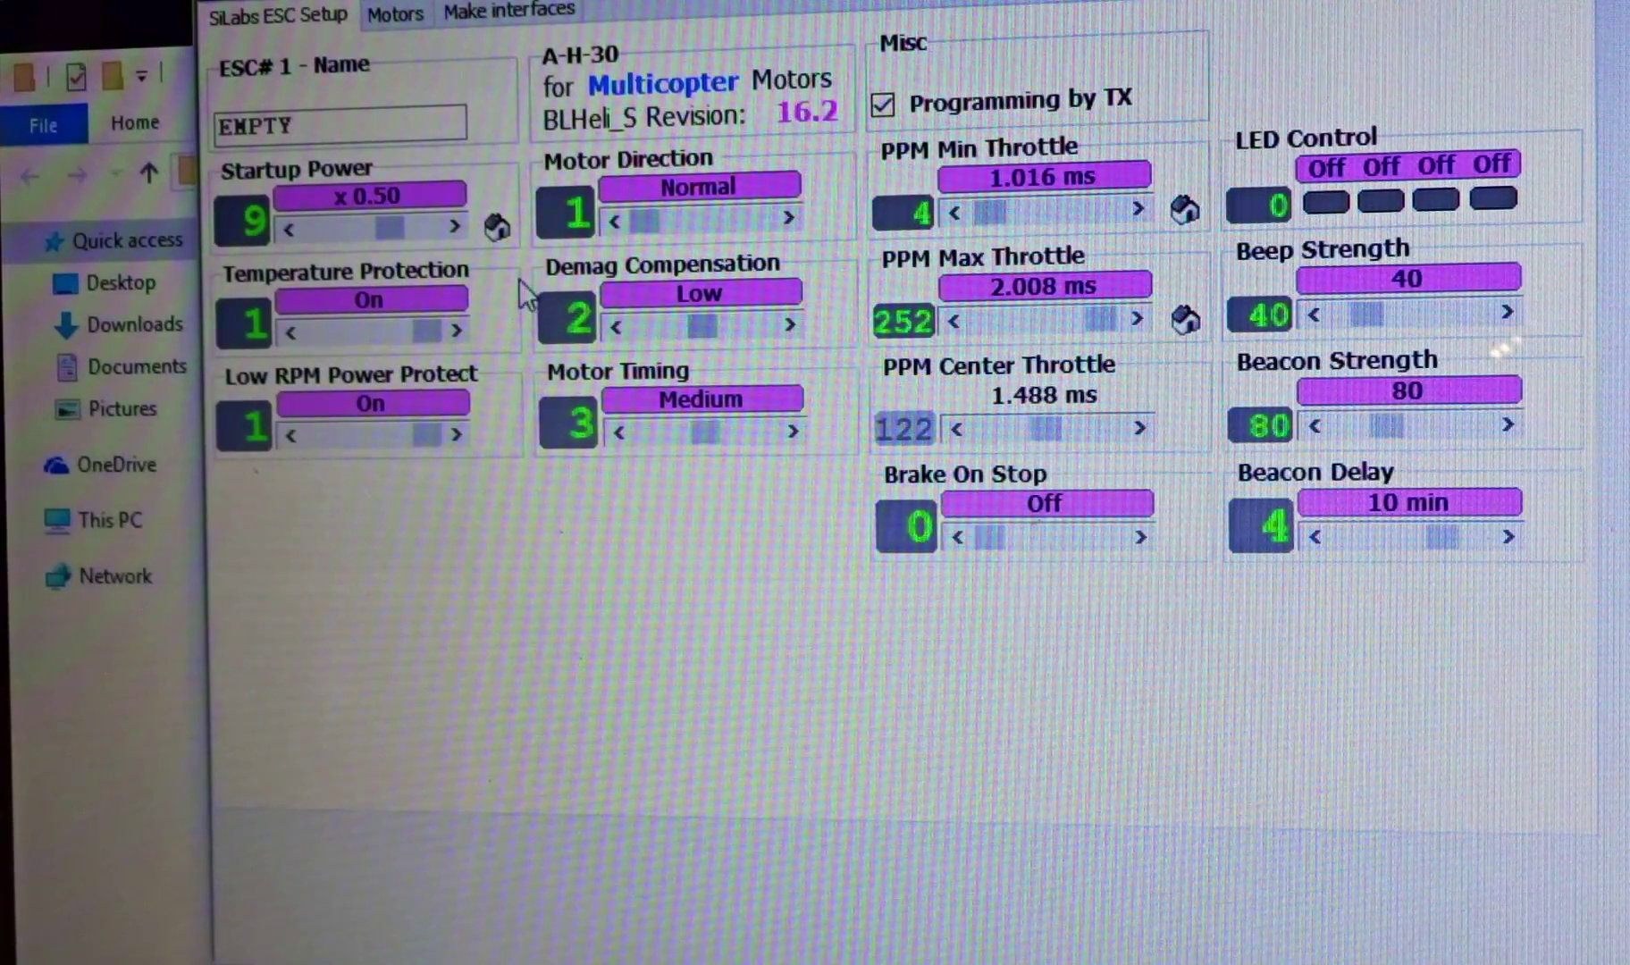
# - Turn off Temperature Protection and set Startup Power to x 0.75 for the ESCs
pyautogui.moveTo(816, 317)
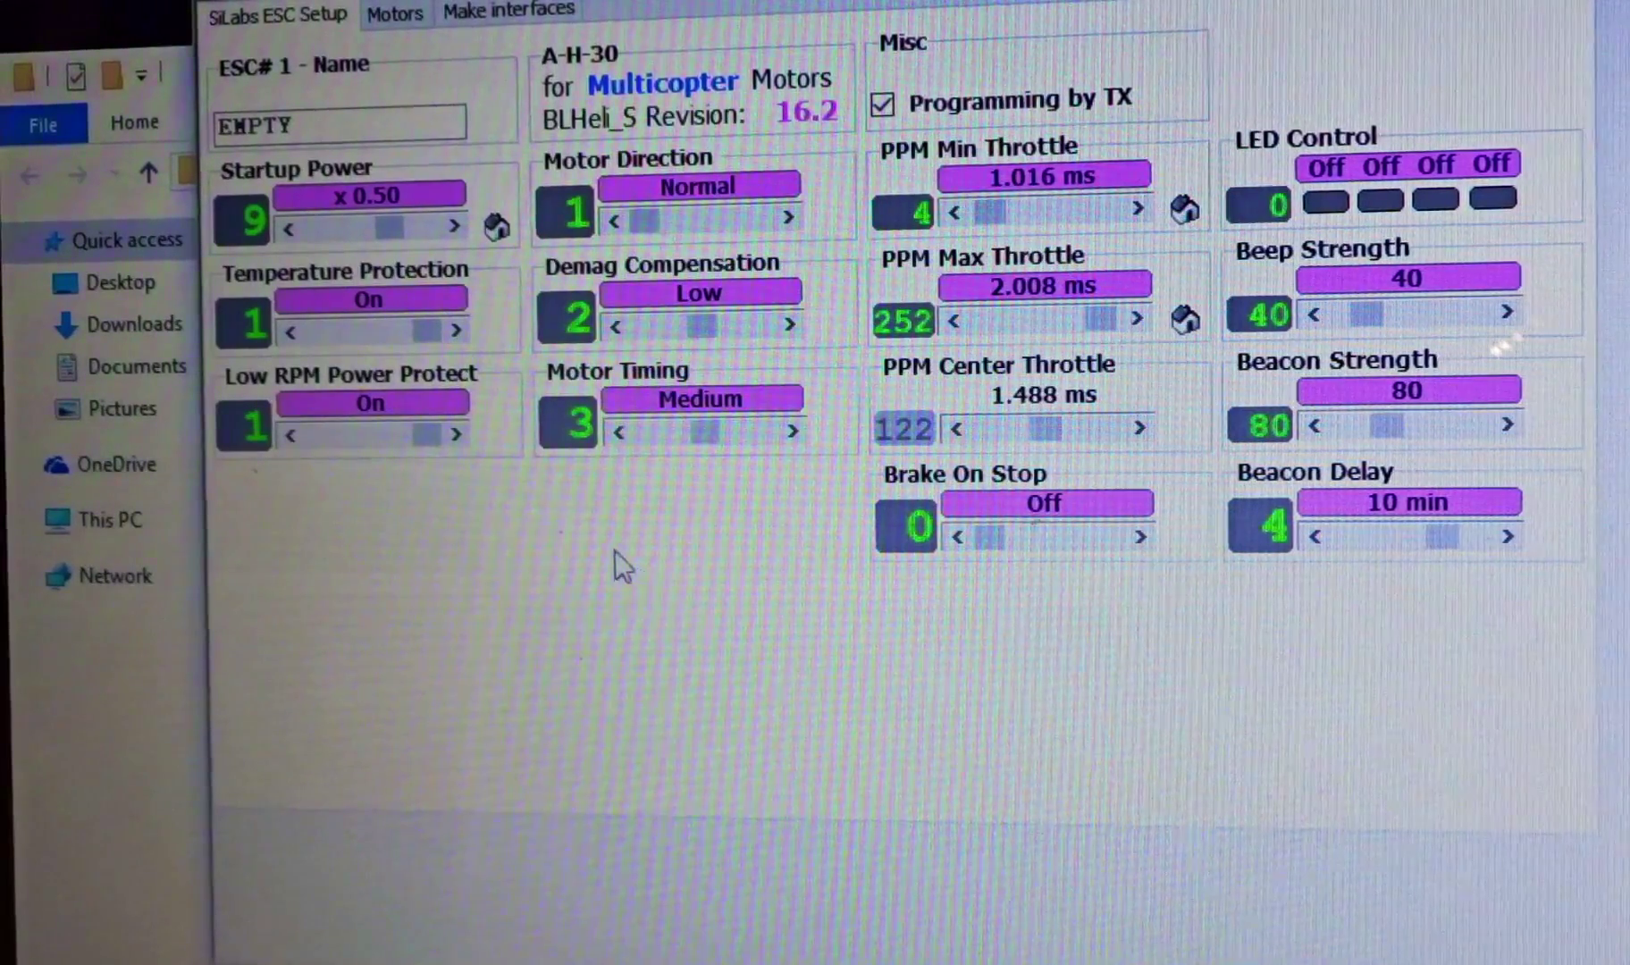
pyautogui.moveTo(327, 325)
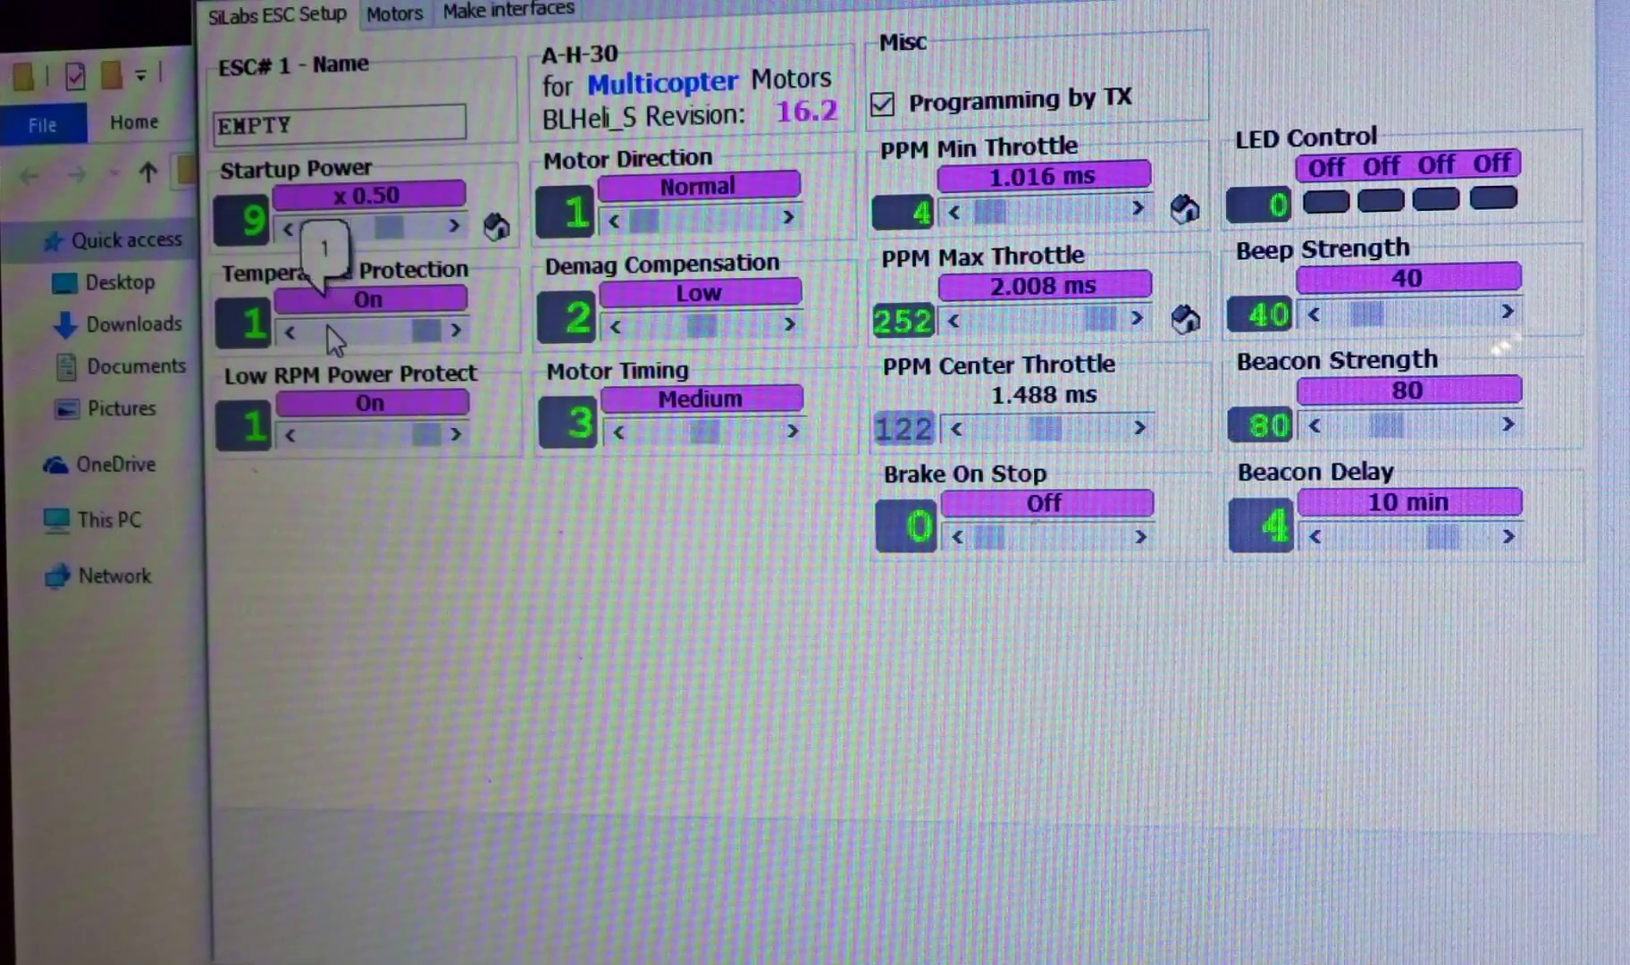
pyautogui.click(287, 331)
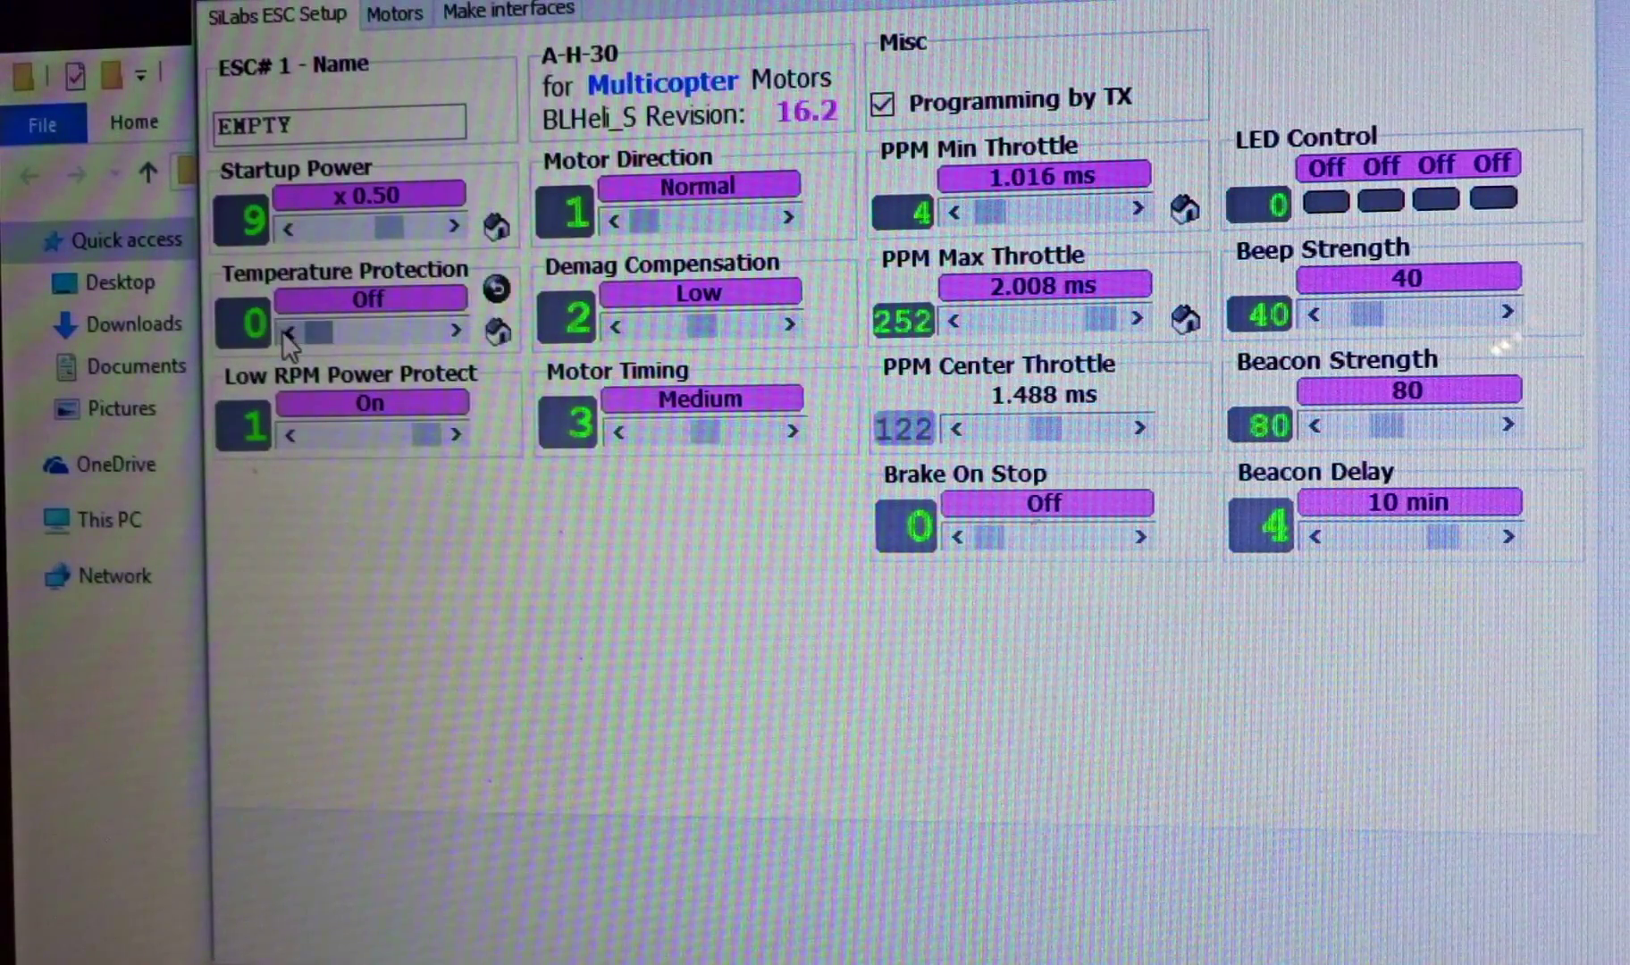
pyautogui.click(446, 229)
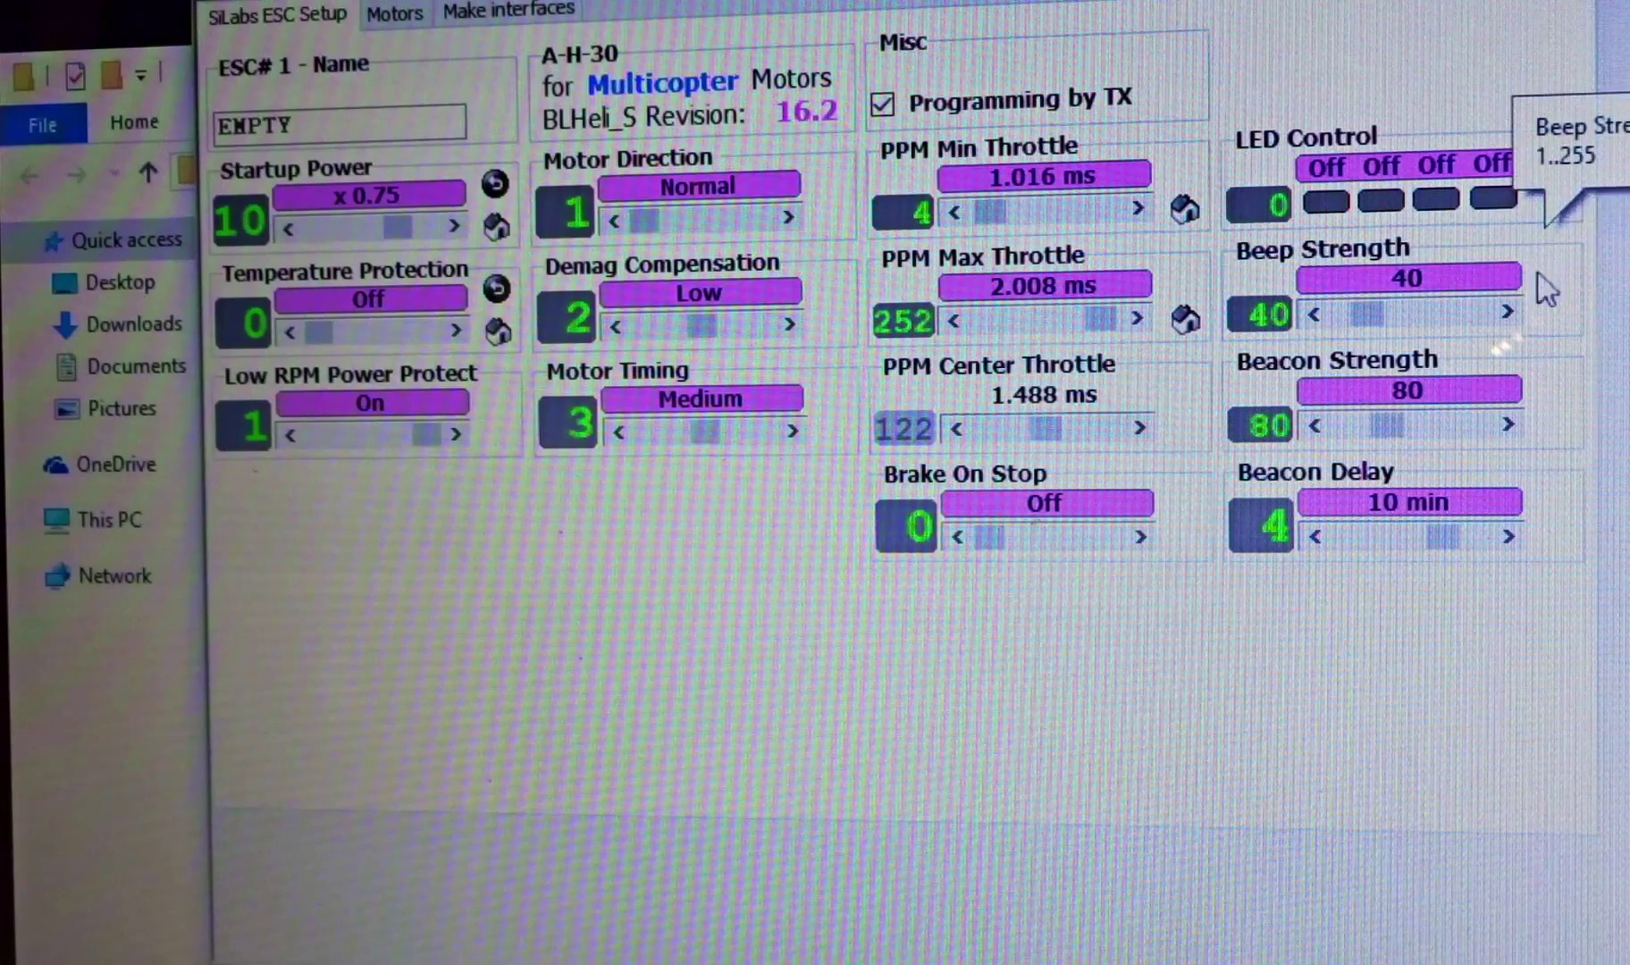
# - Set Beep Strength to 45 and Beacon Delay to 2 min
pyautogui.click(1508, 309)
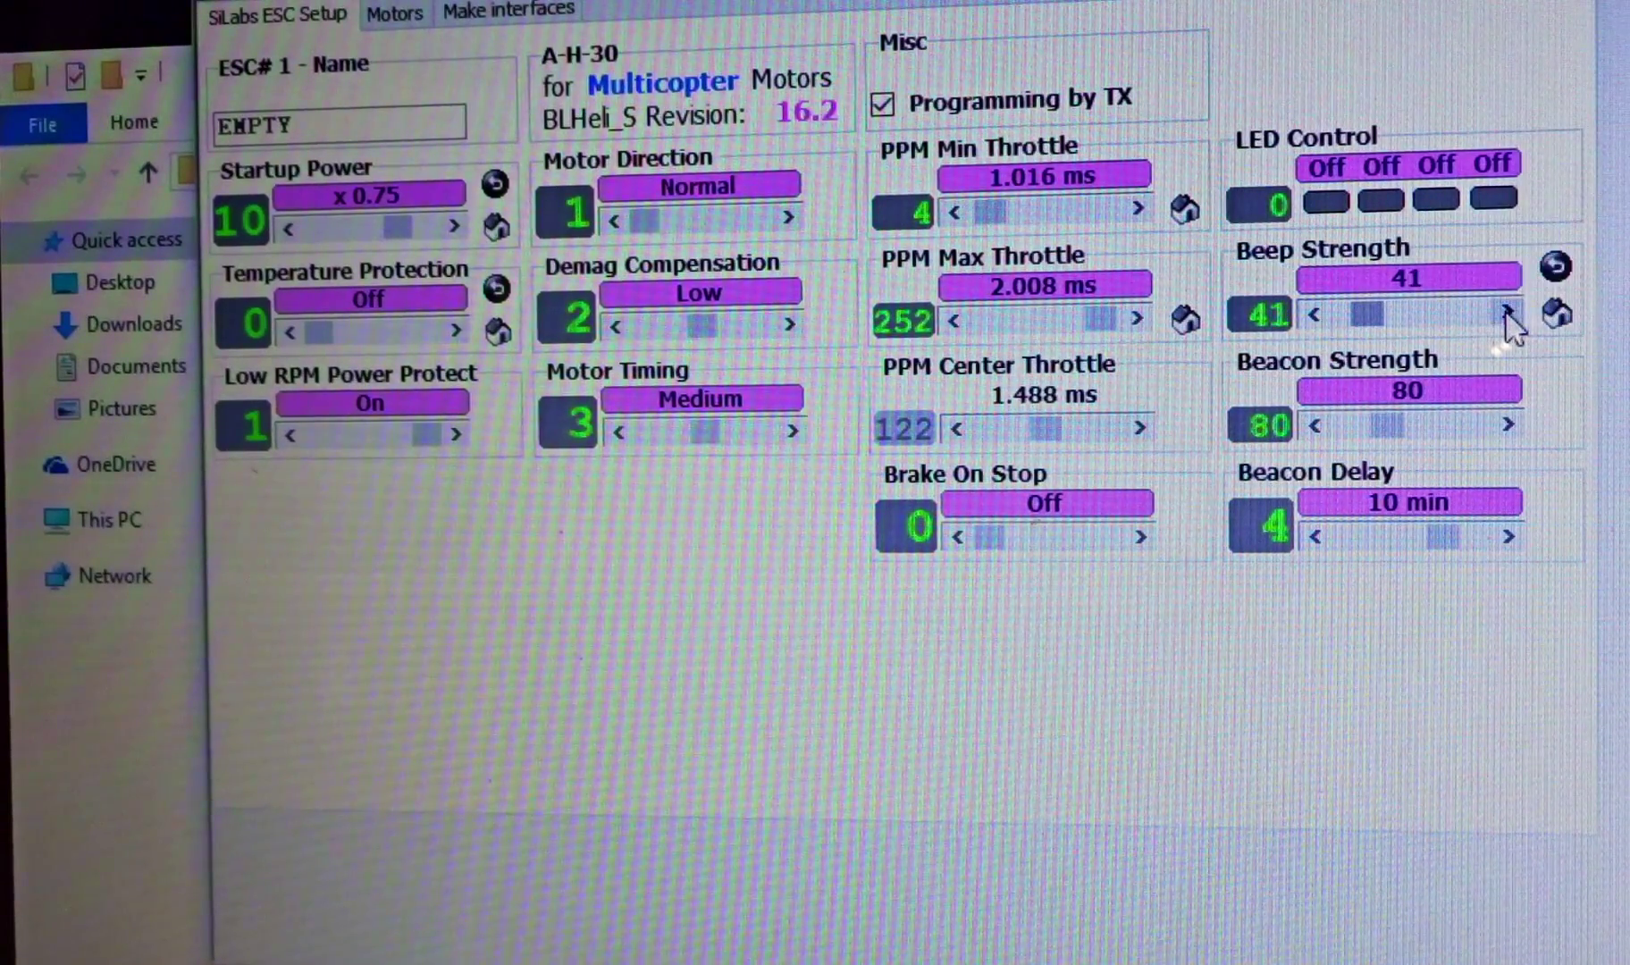
pyautogui.click(1507, 310)
pyautogui.click(1508, 310)
pyautogui.click(1505, 311)
pyautogui.click(1506, 311)
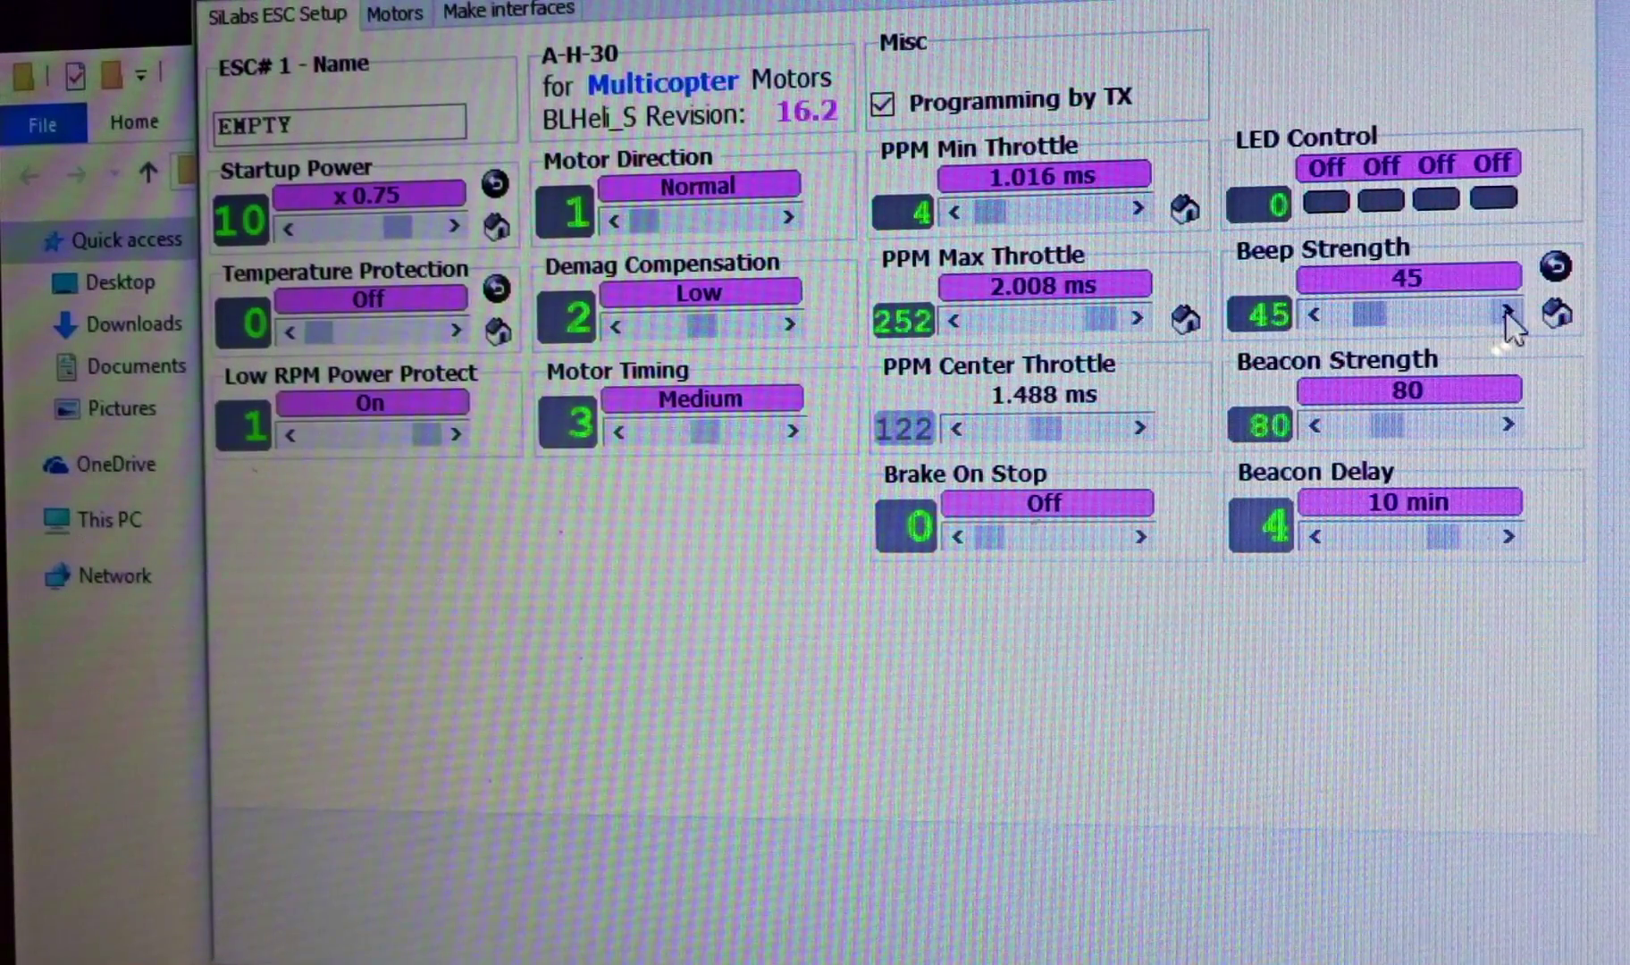
pyautogui.click(1314, 538)
pyautogui.click(1311, 536)
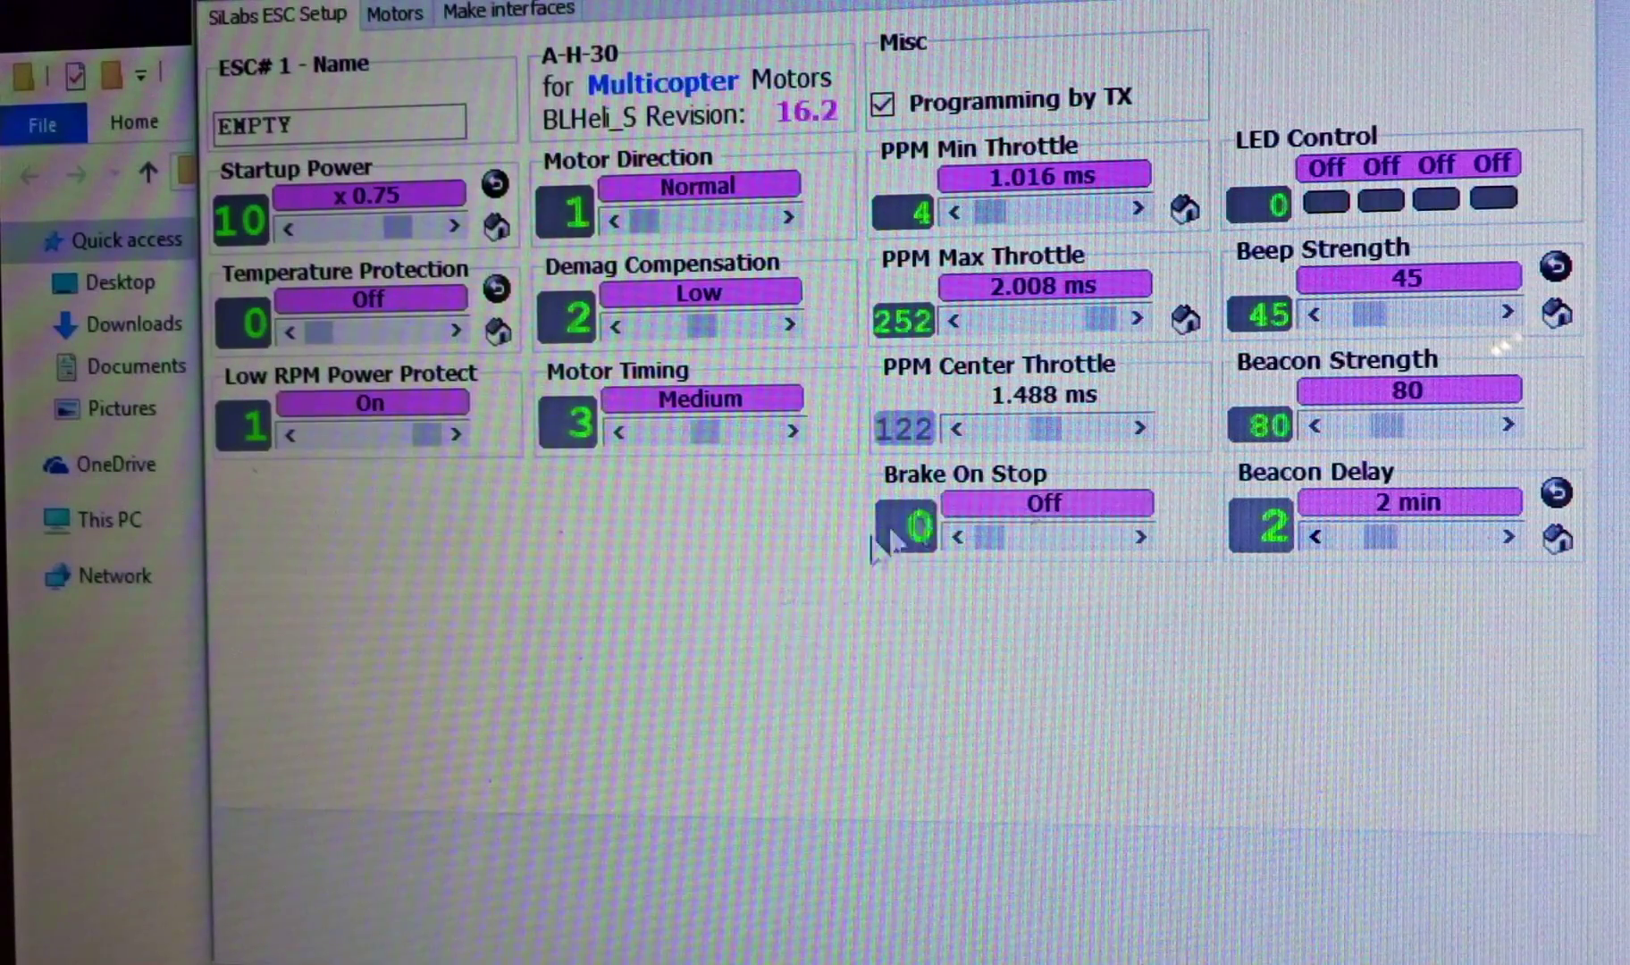
# - Set PPM Min Throttle to 1.000 ms and PPM Max Throttle to 2.000 ms, and write the setup to all four ESCs
pyautogui.click(969, 222)
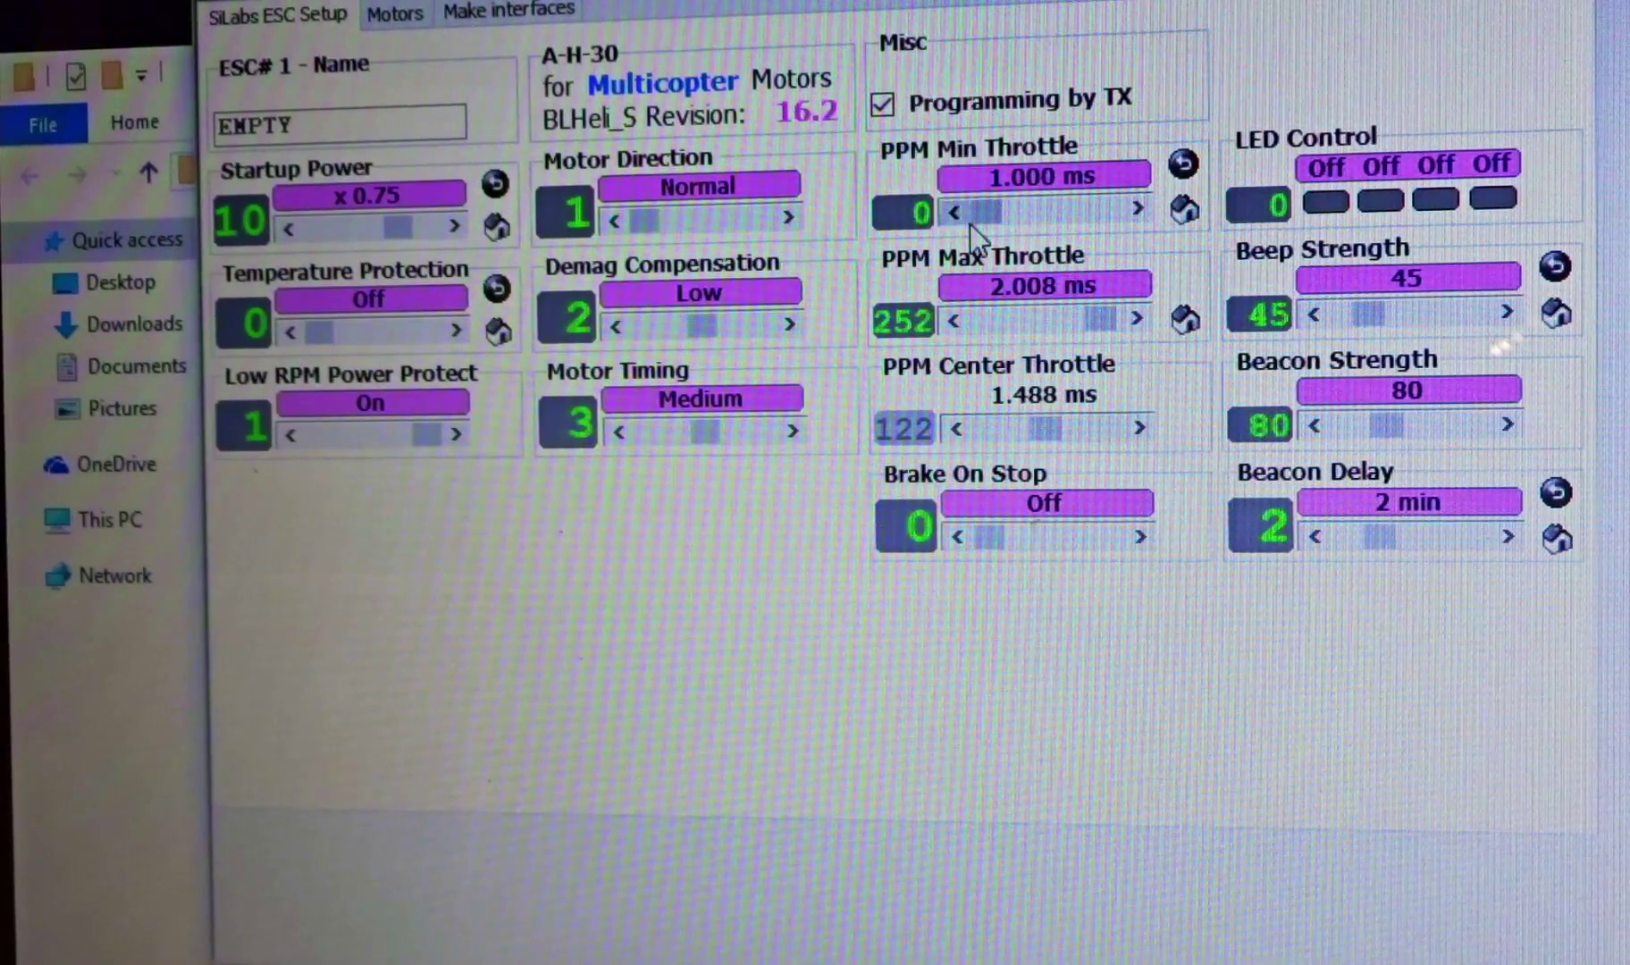
pyautogui.doubleClick(961, 319)
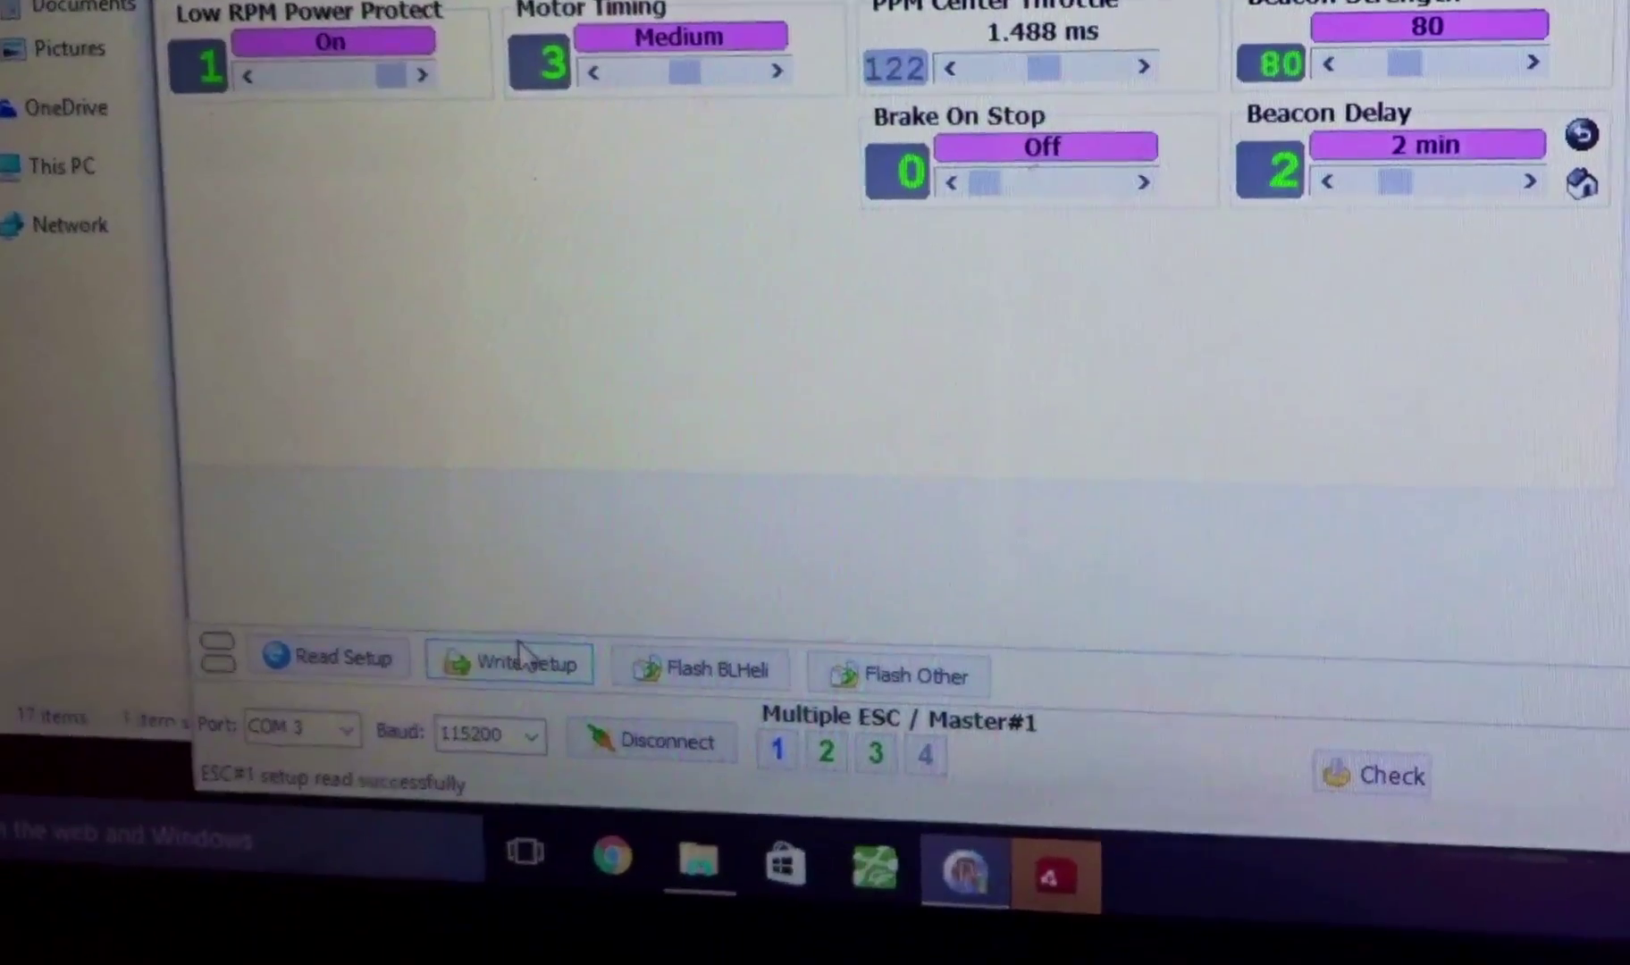
pyautogui.click(521, 660)
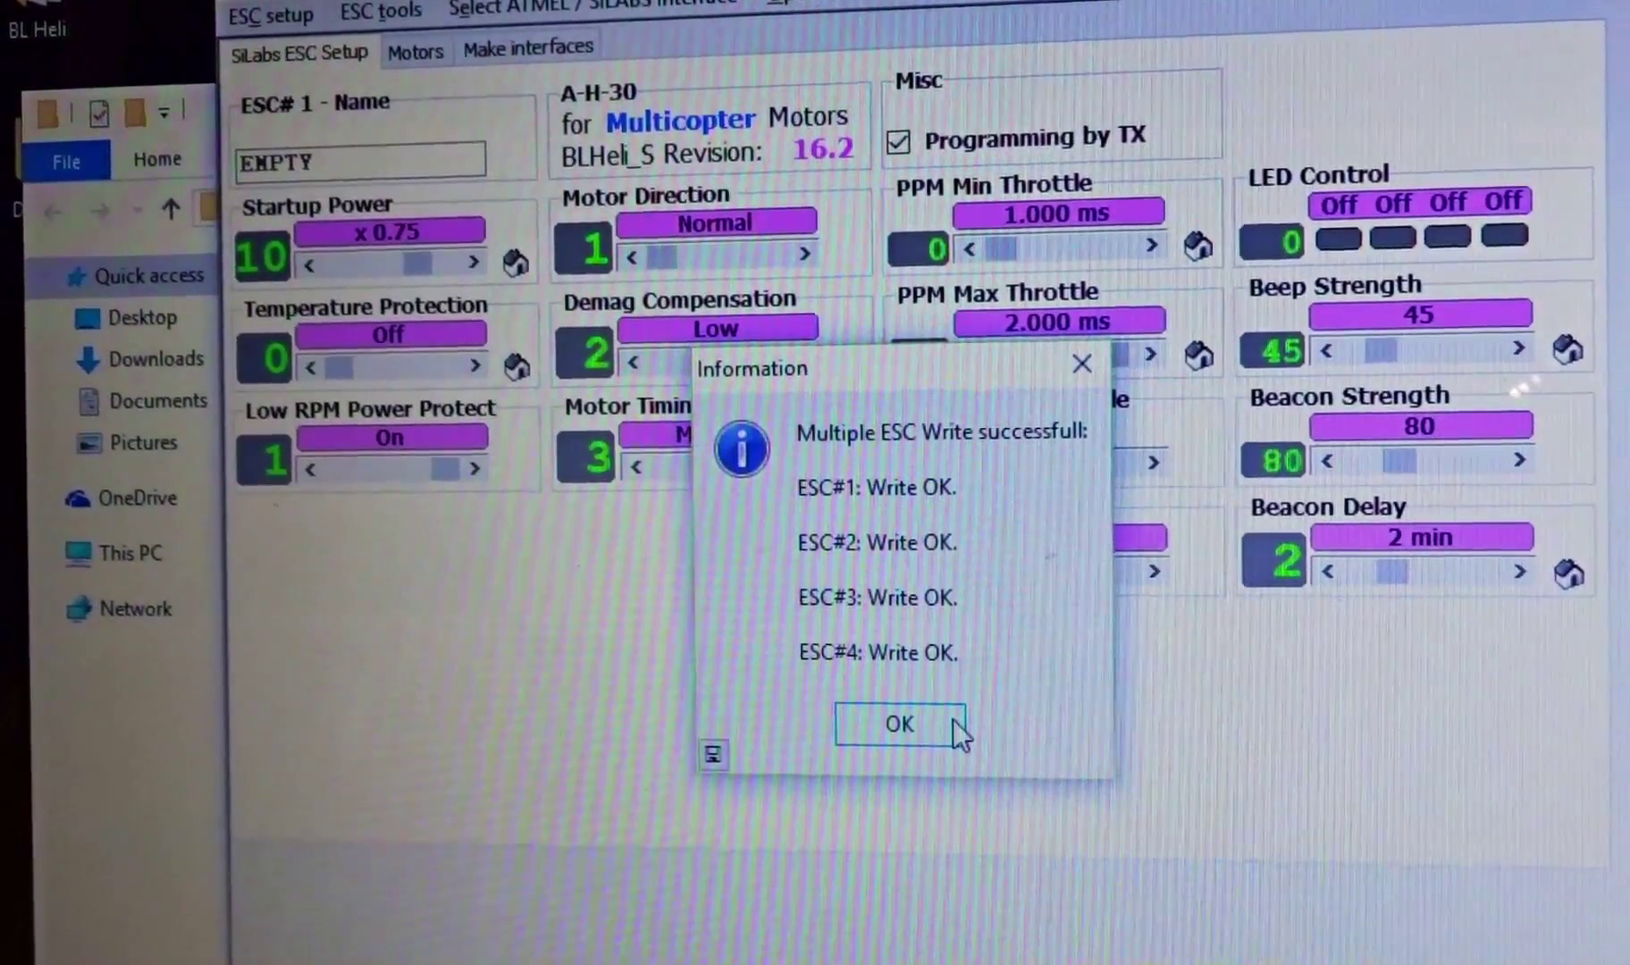
pyautogui.click(952, 720)
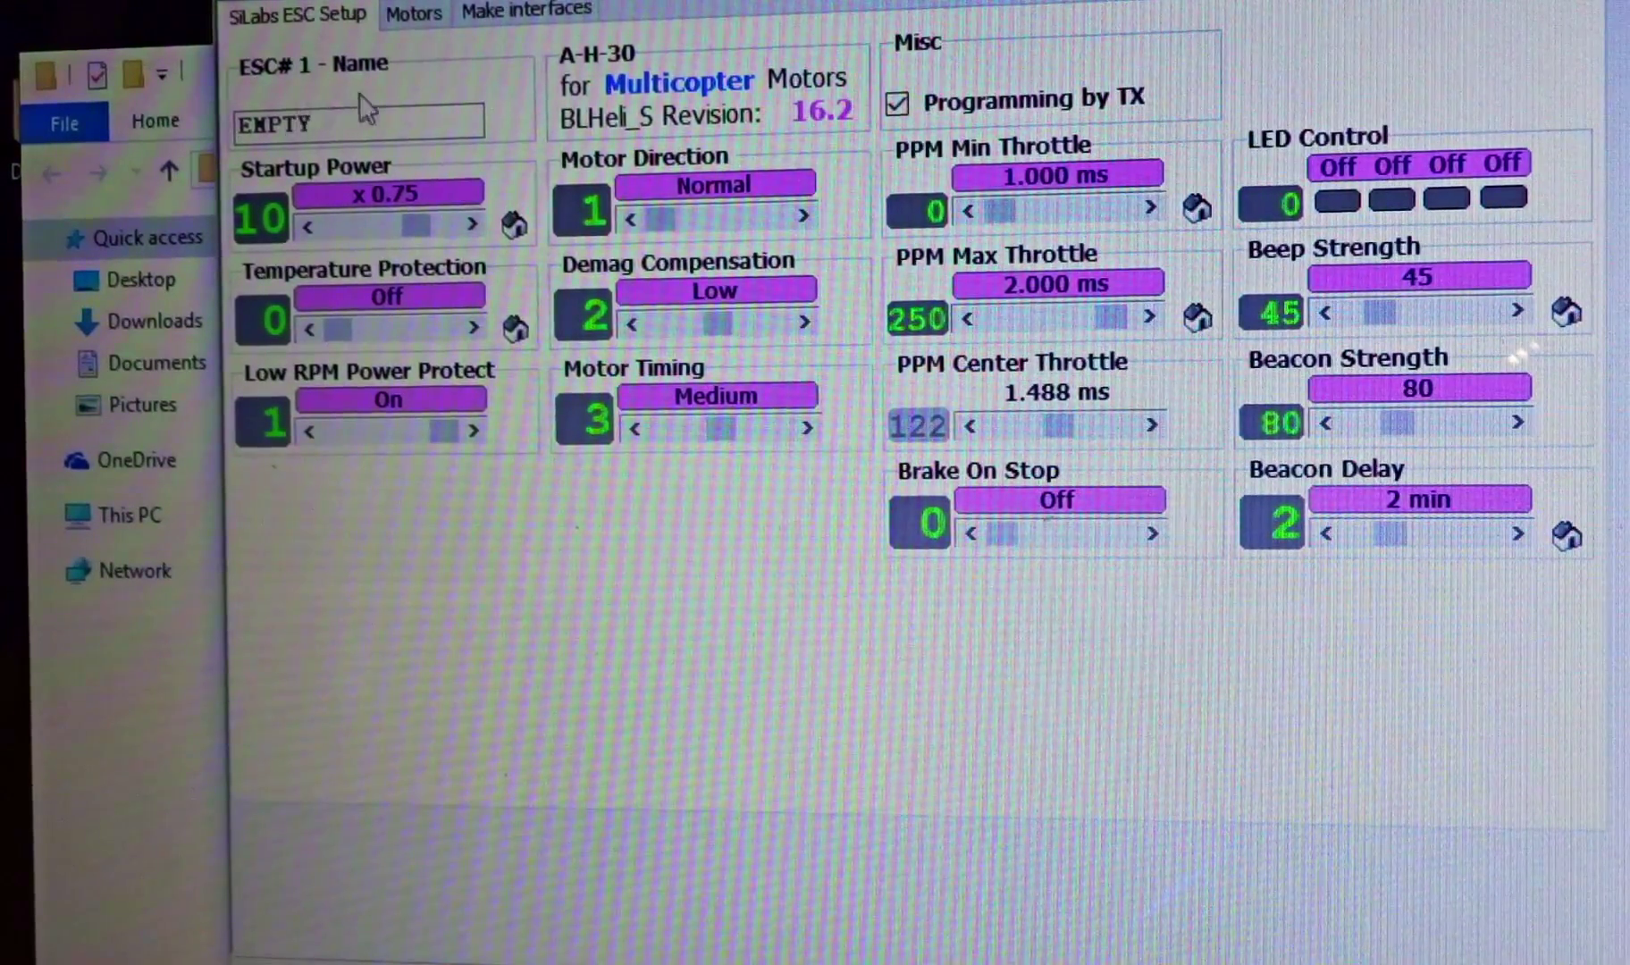
# - Enable motor control in motor test mode by accepting the risk notice, and operate the master slider to test all motors
pyautogui.click(414, 12)
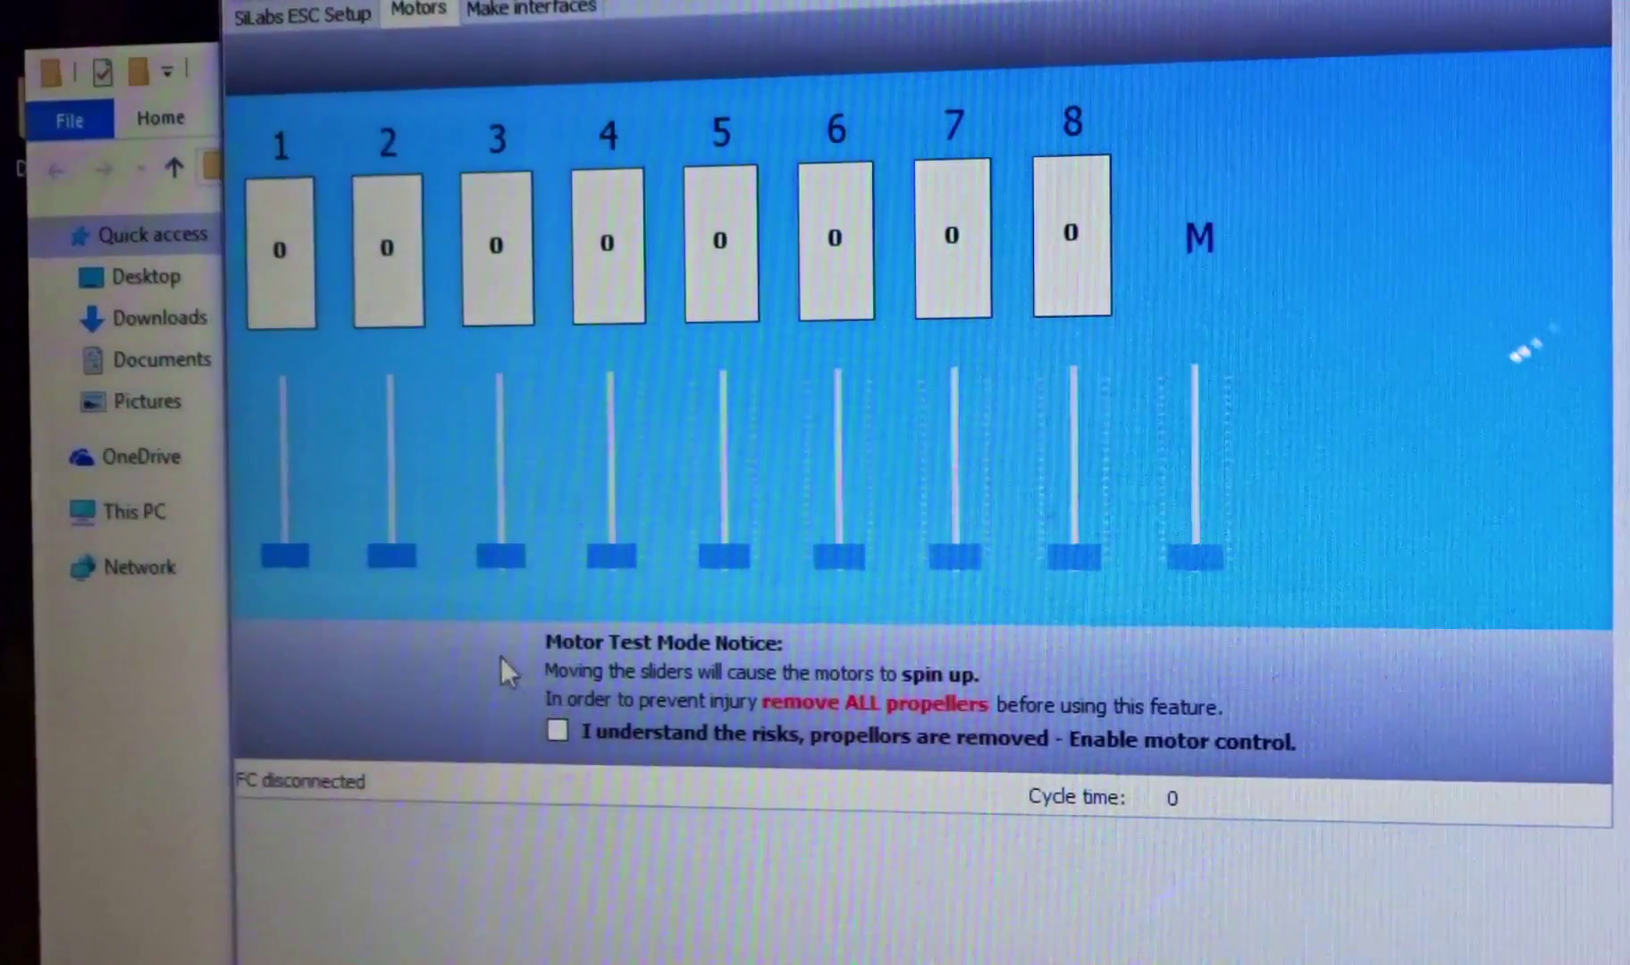
pyautogui.click(561, 733)
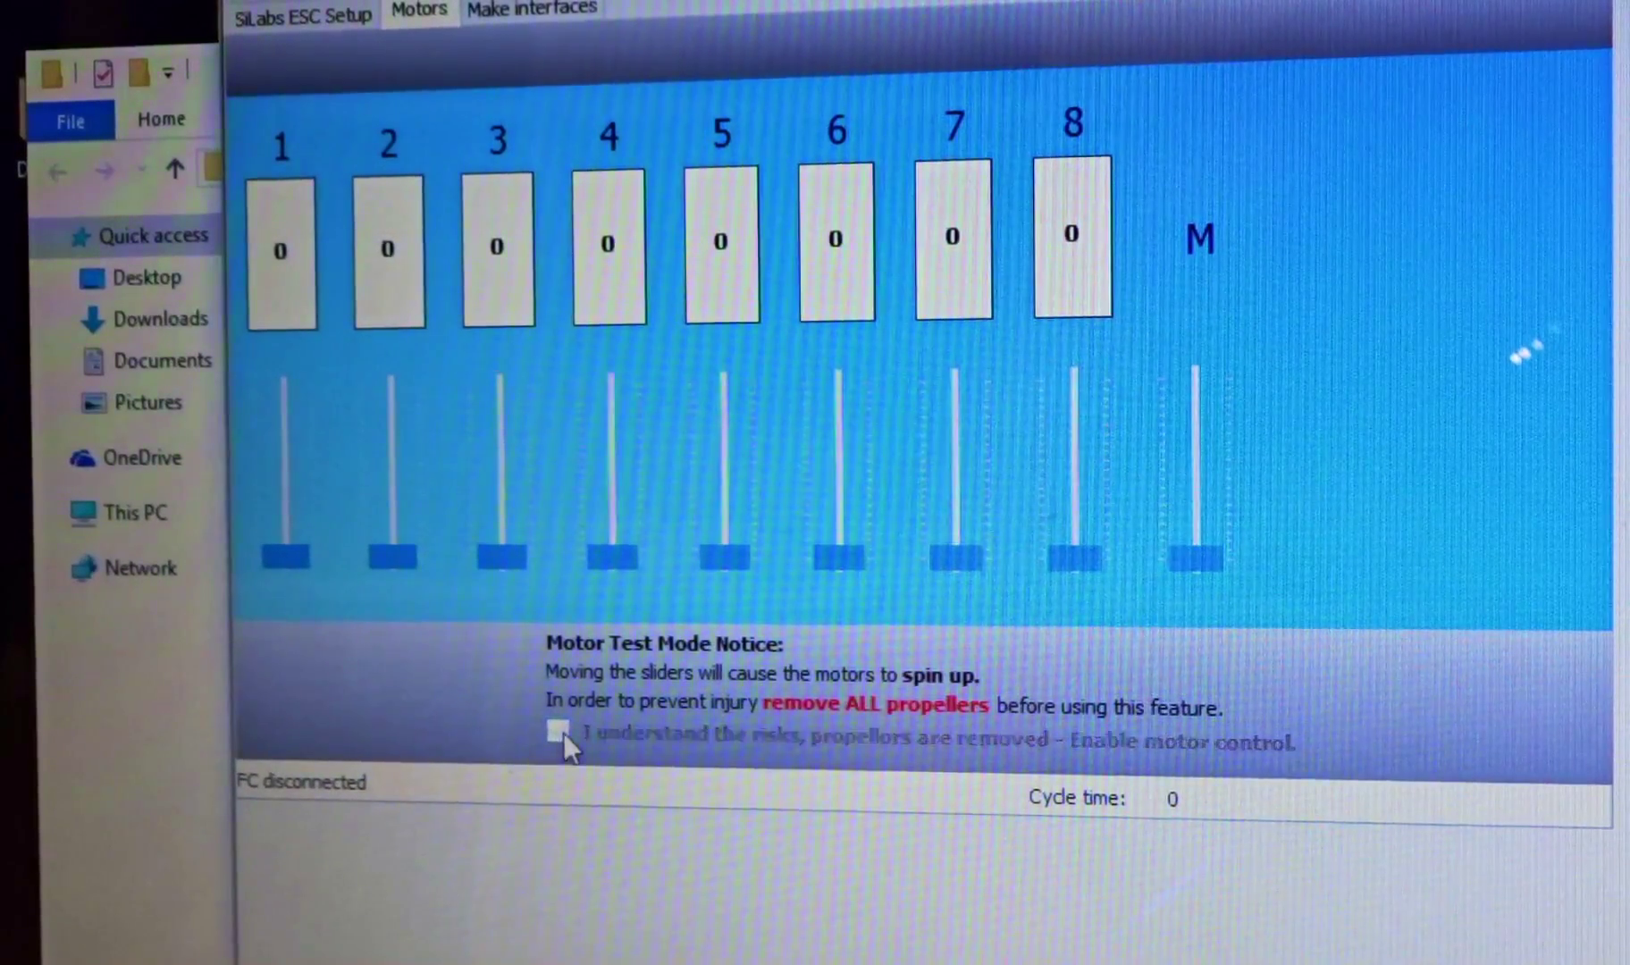
pyautogui.click(1197, 558)
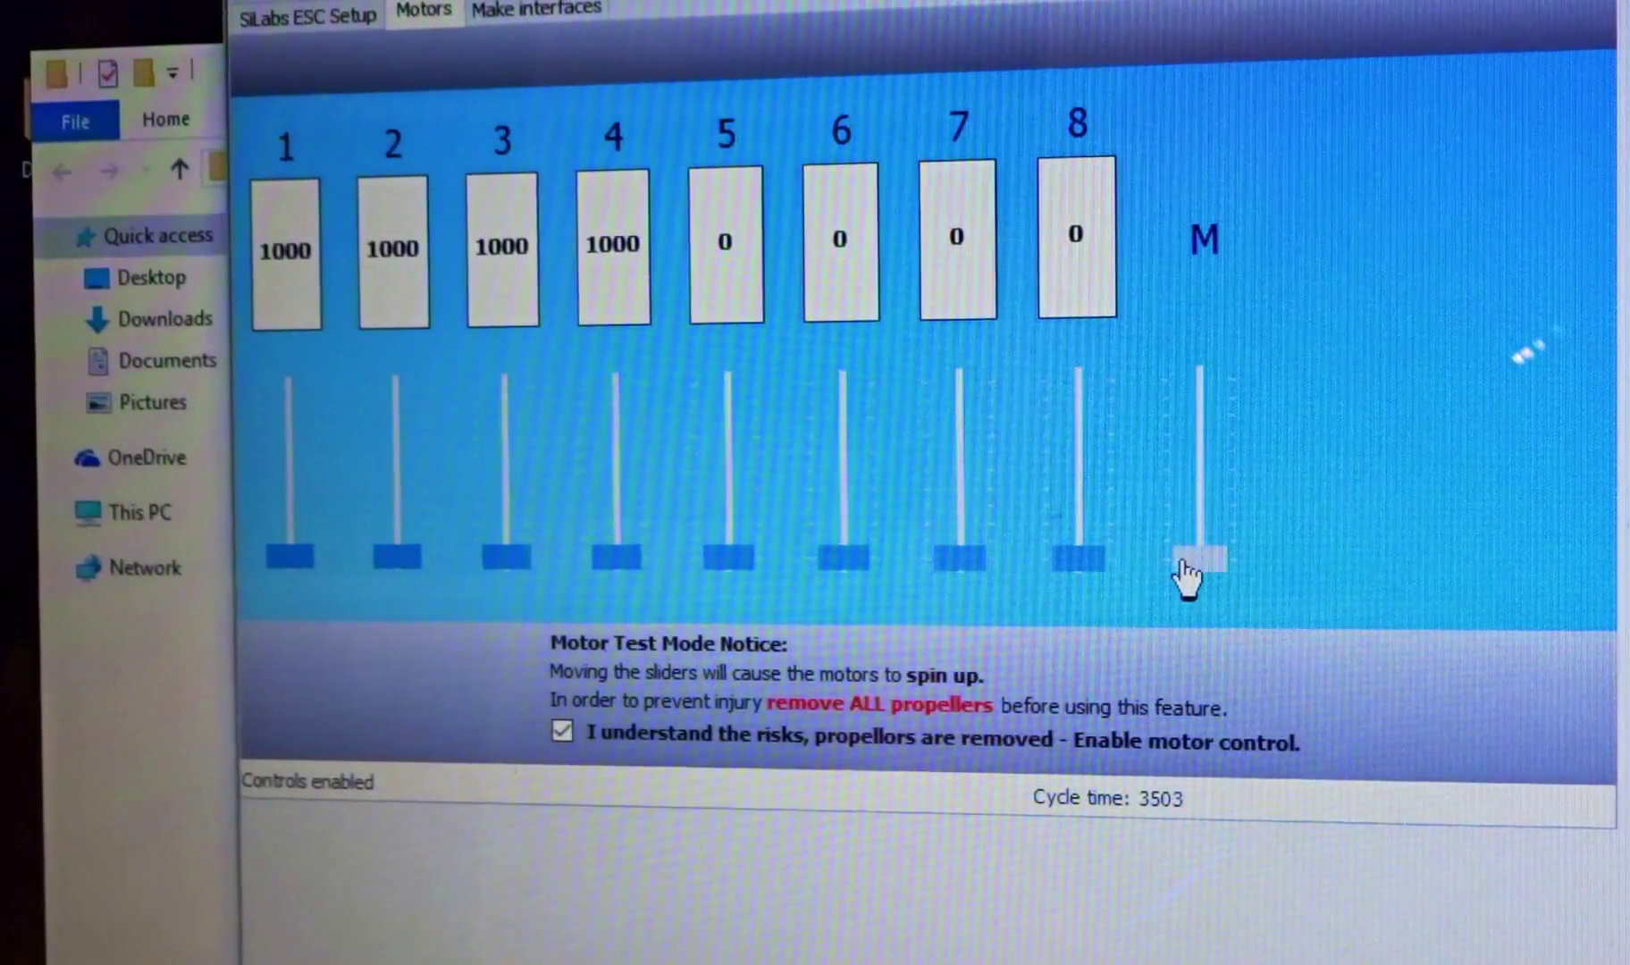
pyautogui.moveTo(1181, 563)
pyautogui.mouseDown()
pyautogui.moveTo(1180, 536)
pyautogui.moveTo(1183, 568)
pyautogui.mouseUp()
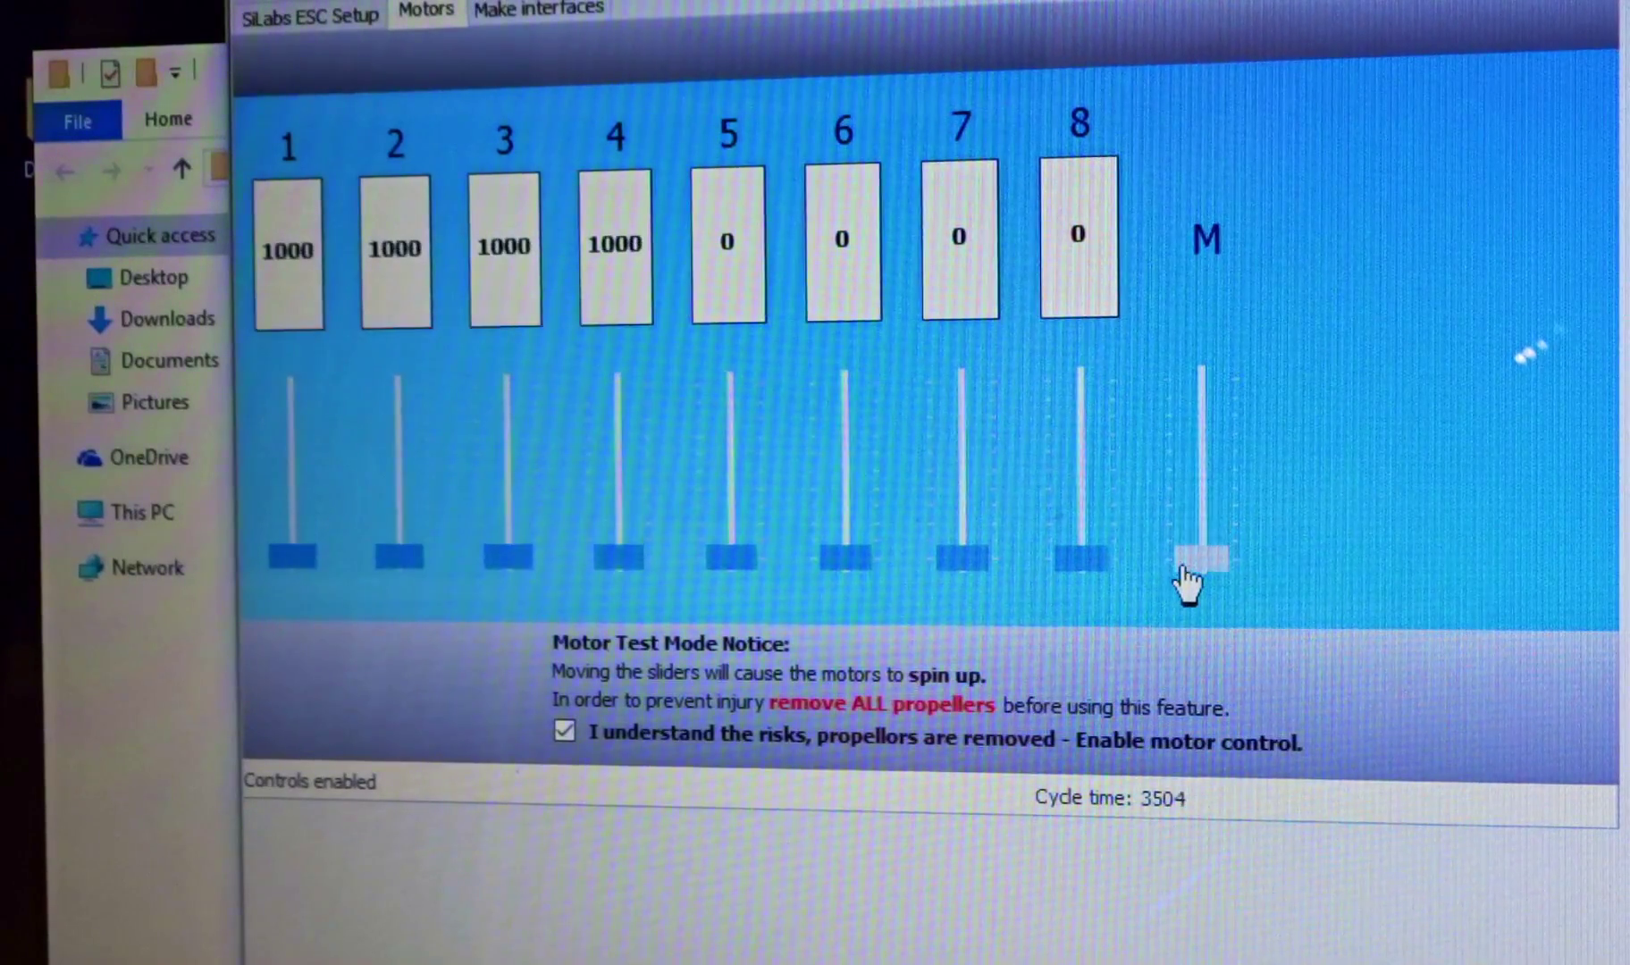
pyautogui.click(1183, 565)
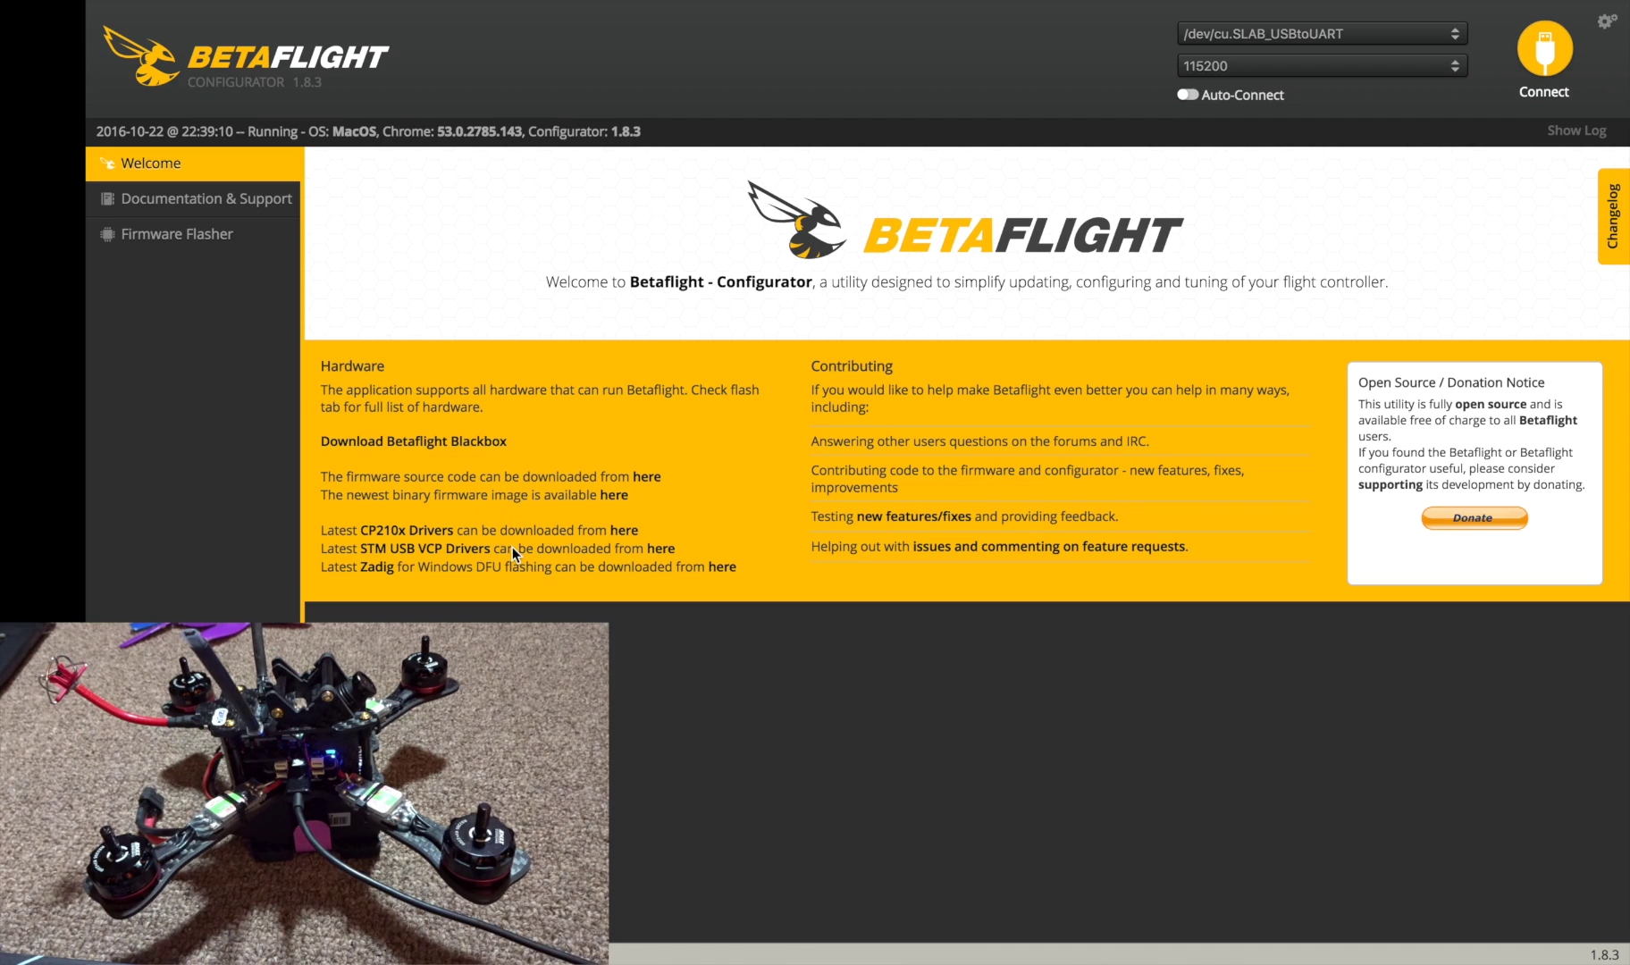
# - In Betaflight Configurator's firmware flasher, select the SPRACINGF3 board and stable firmware version 3.0.0
pyautogui.click(262, 246)
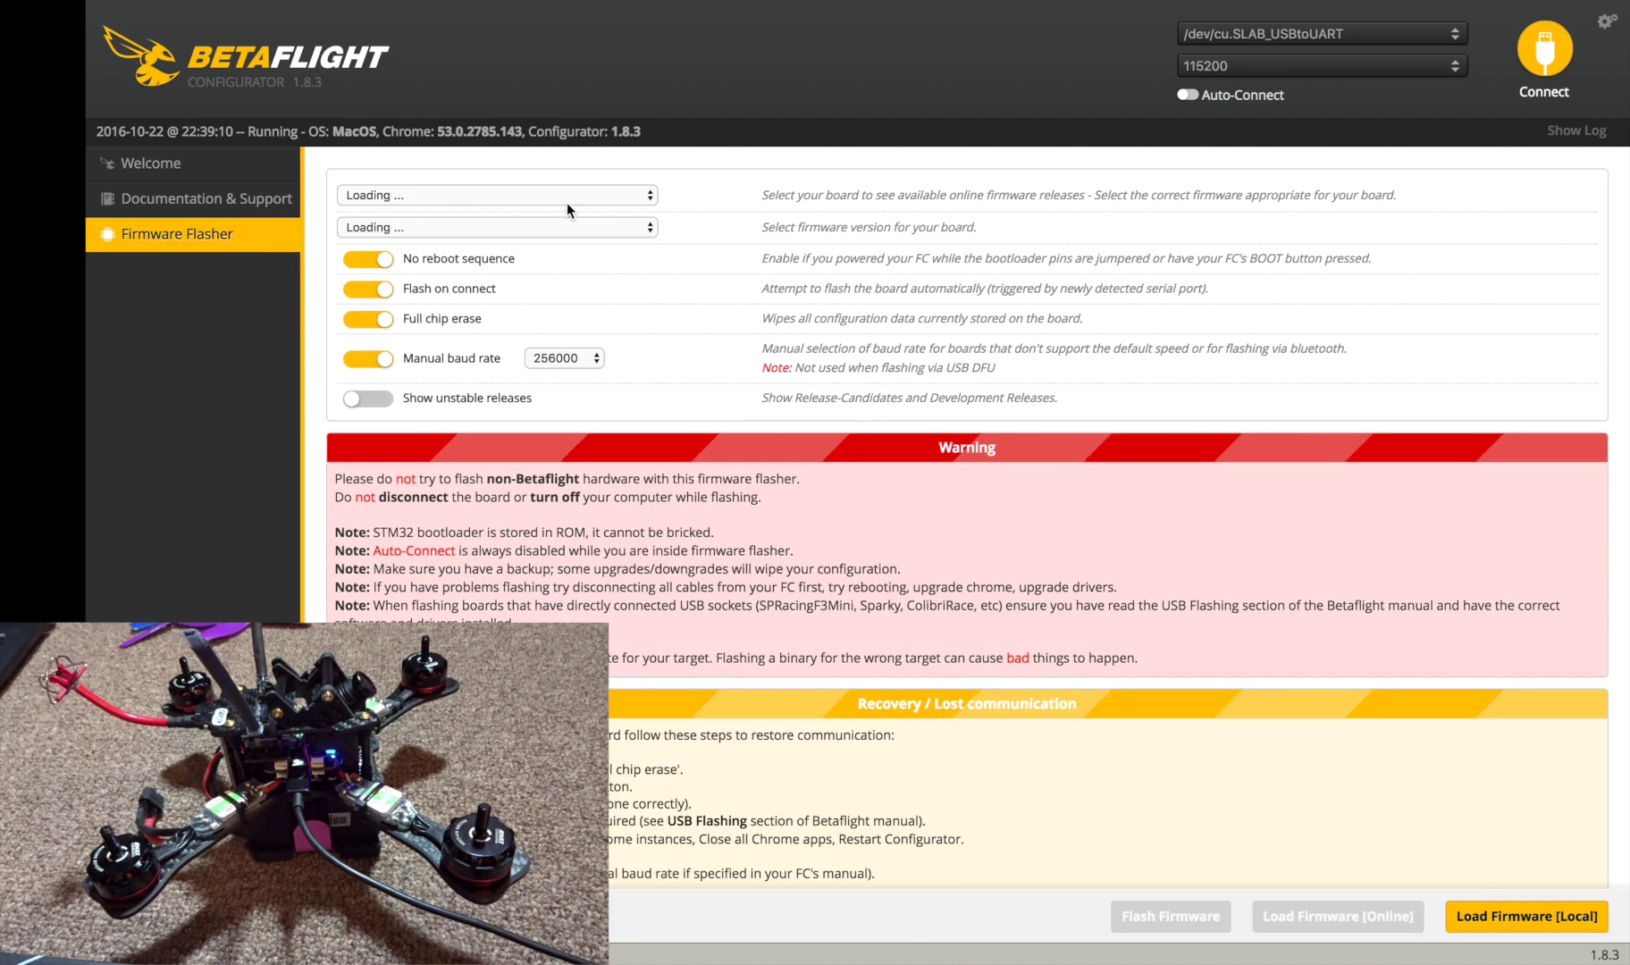
pyautogui.click(614, 196)
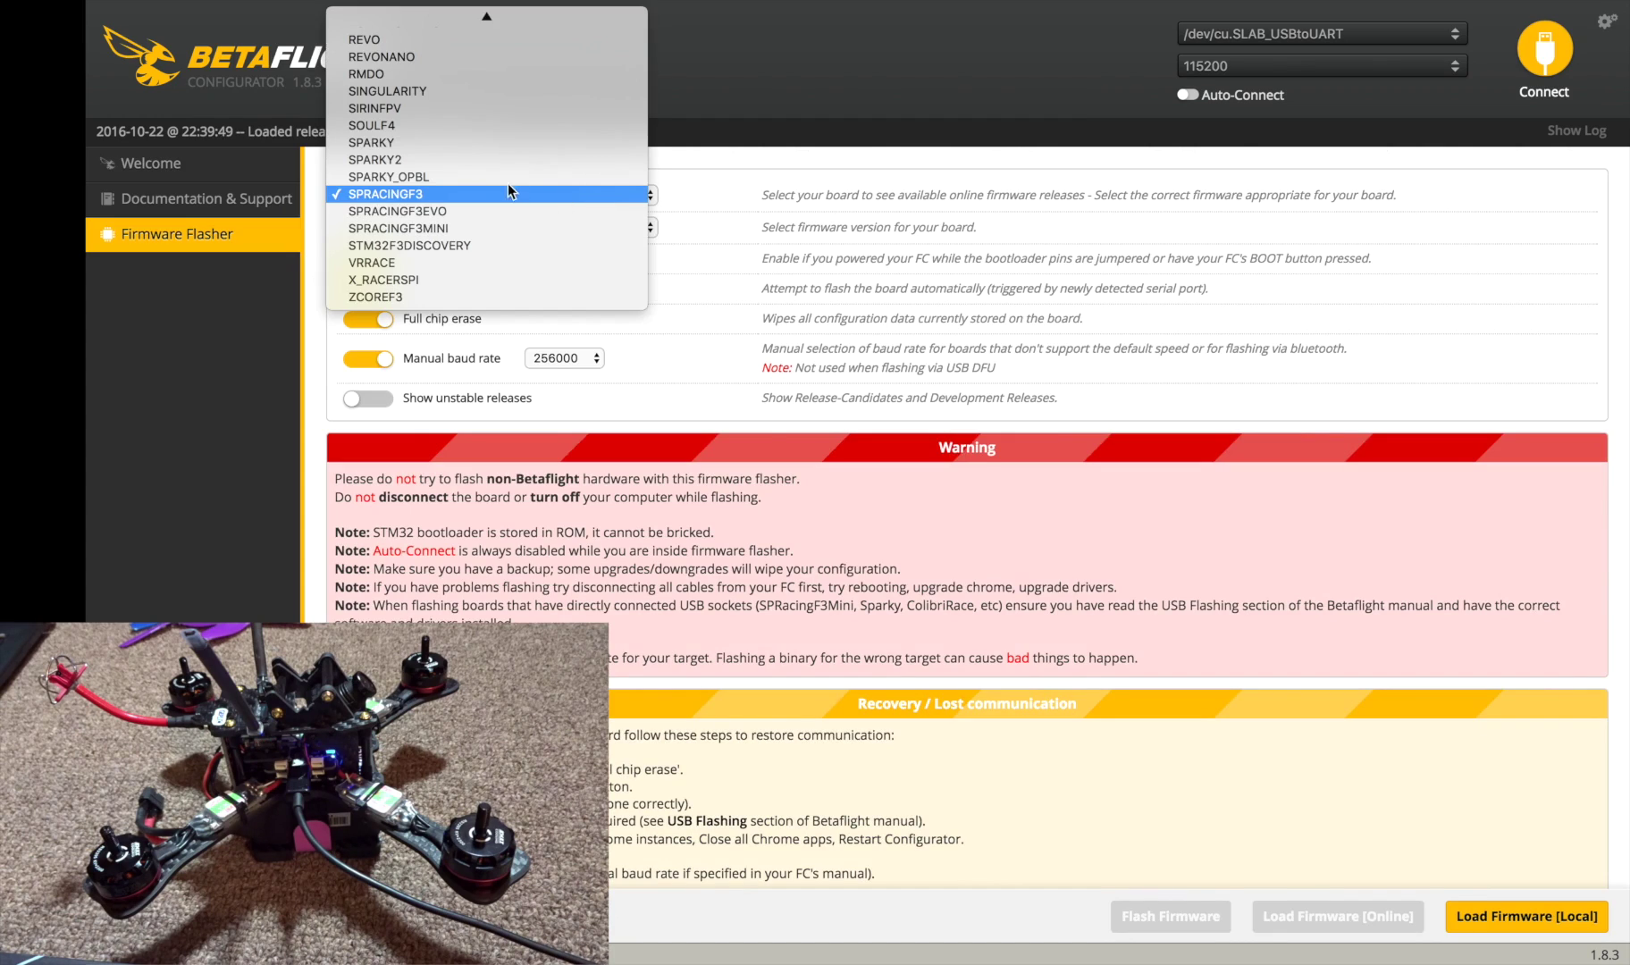
pyautogui.click(450, 193)
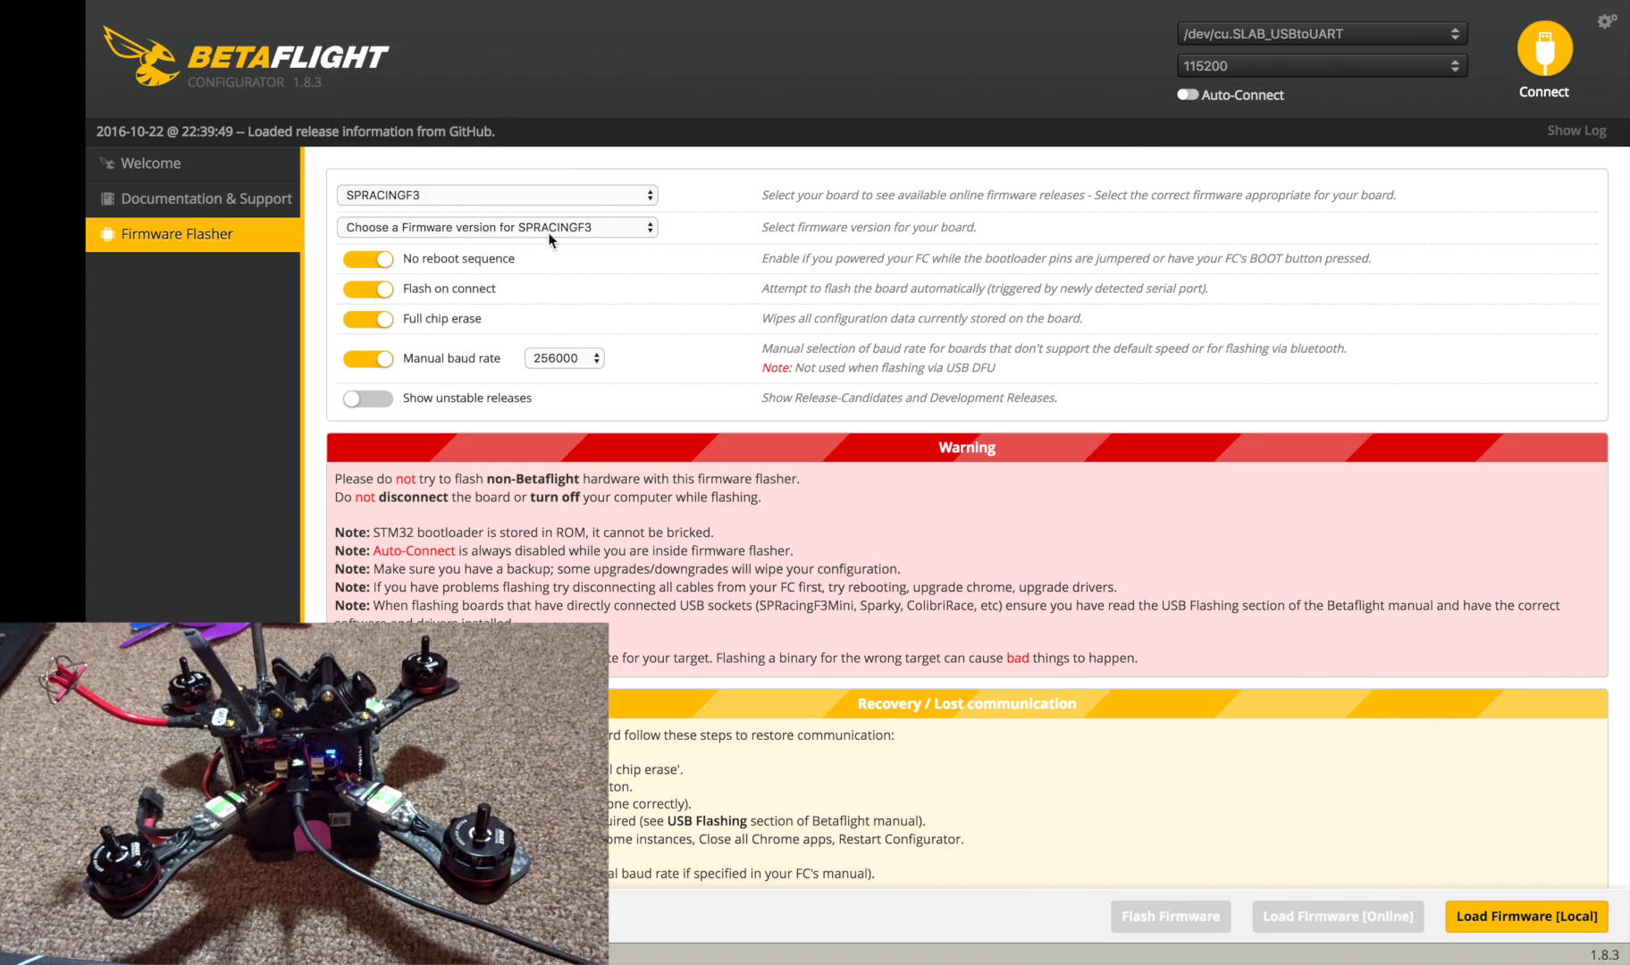
pyautogui.click(545, 228)
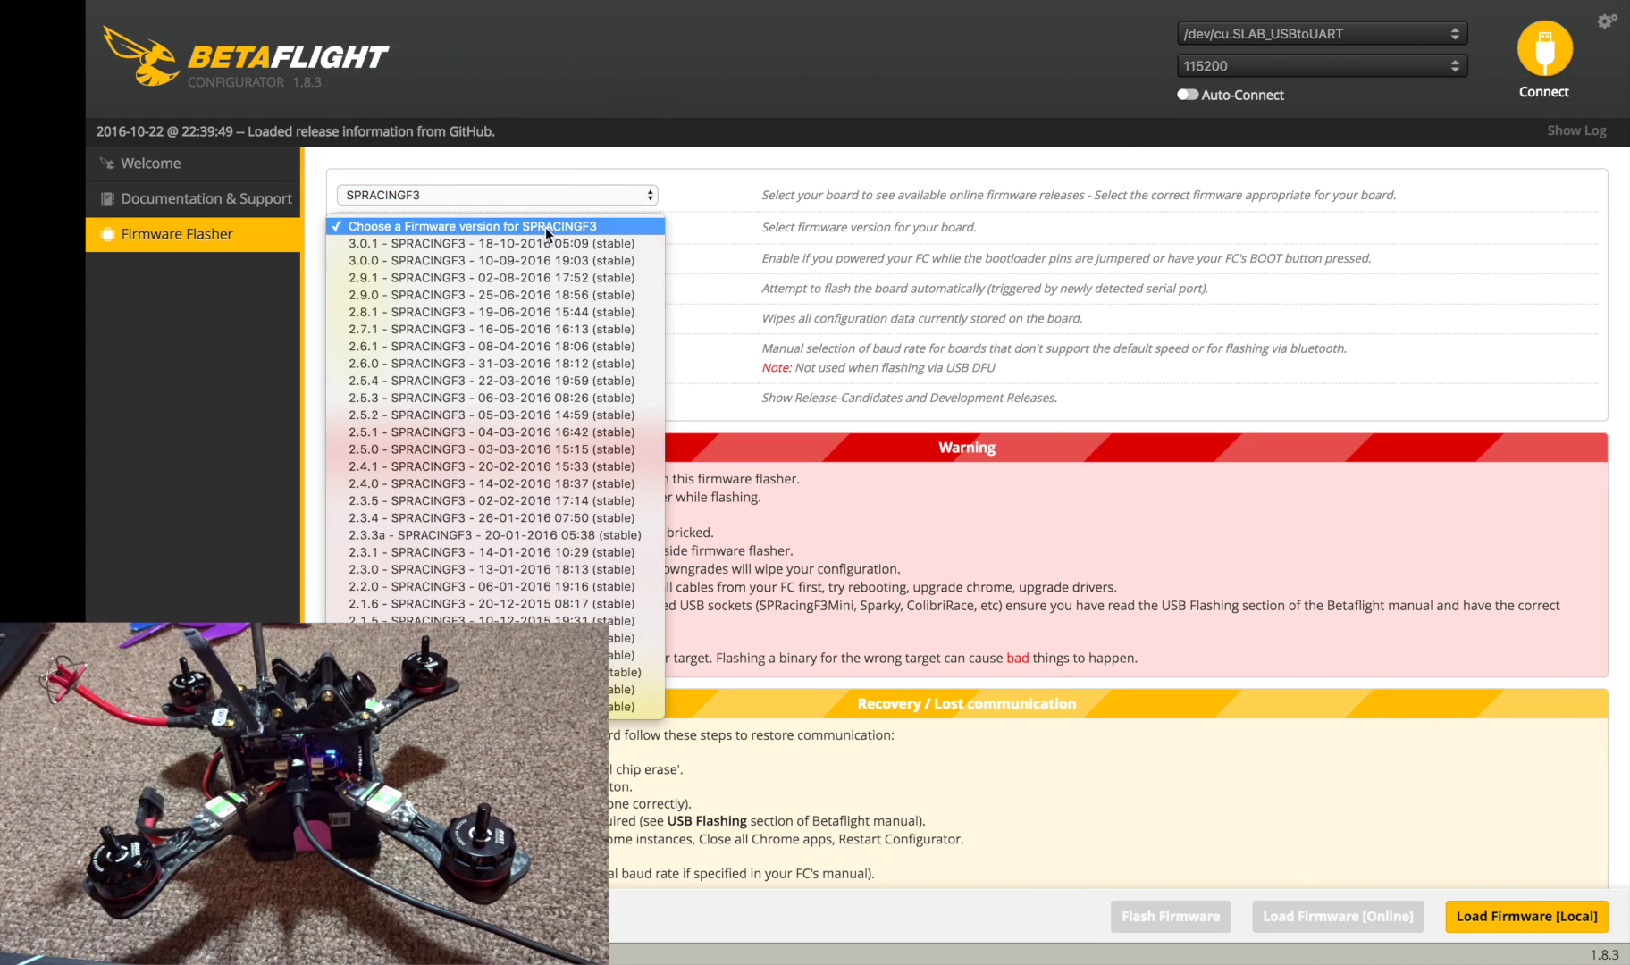
pyautogui.click(452, 260)
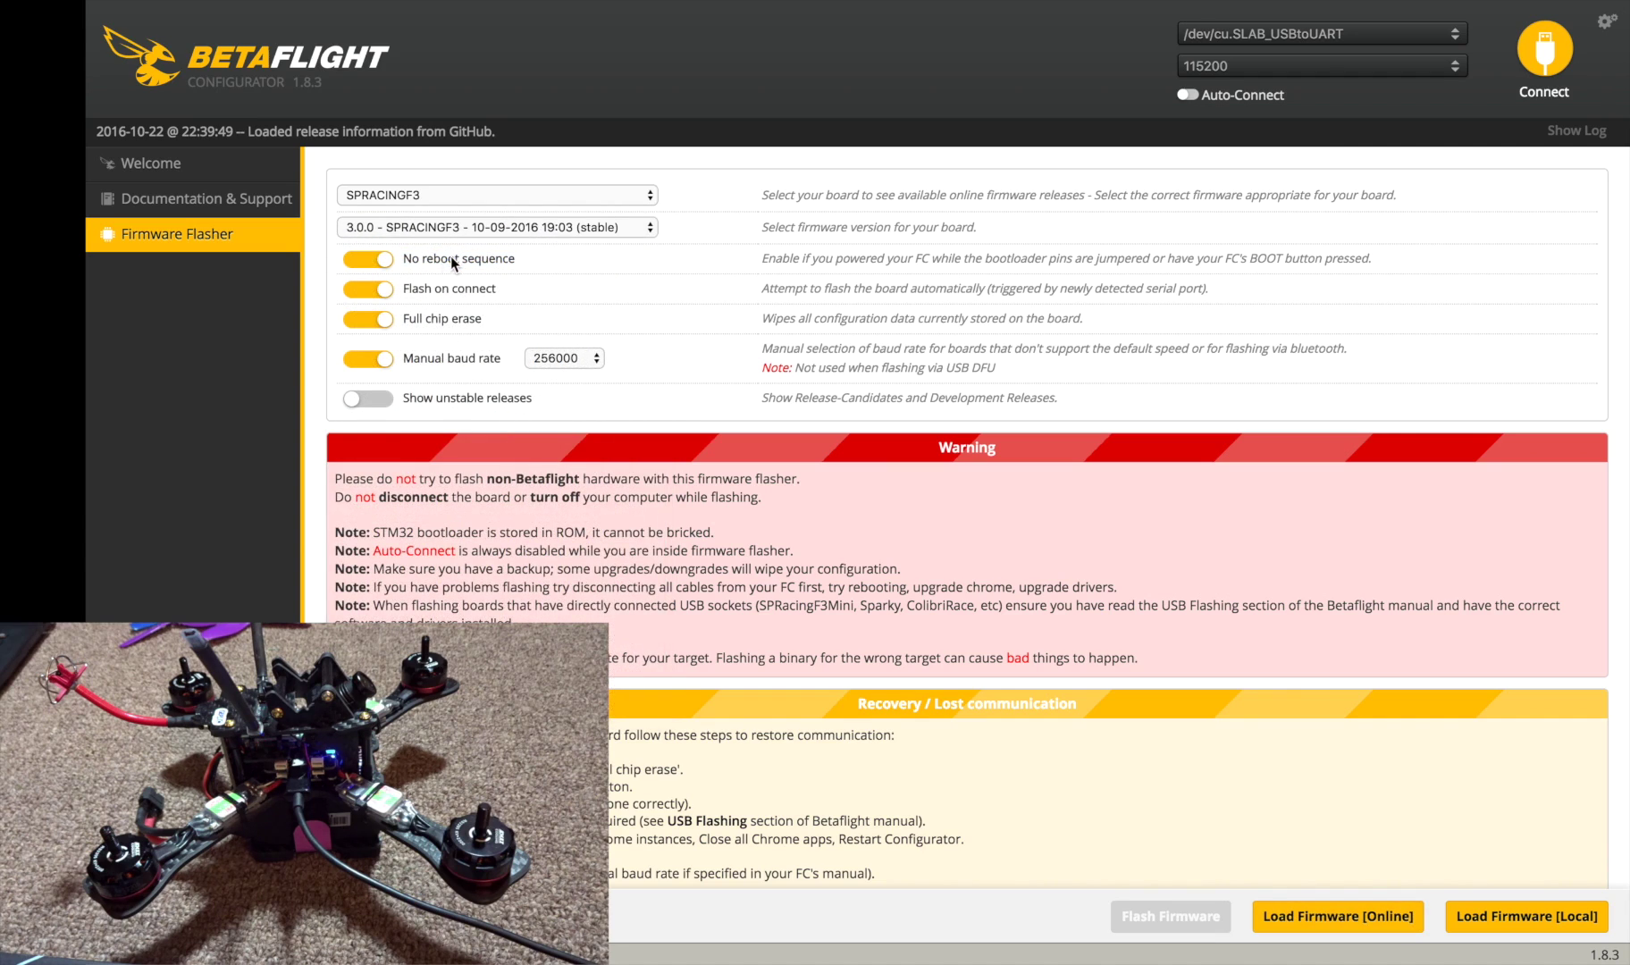
# - Disable Flash on connect and set the manual baud rate to 115200
pyautogui.click(375, 290)
pyautogui.click(537, 360)
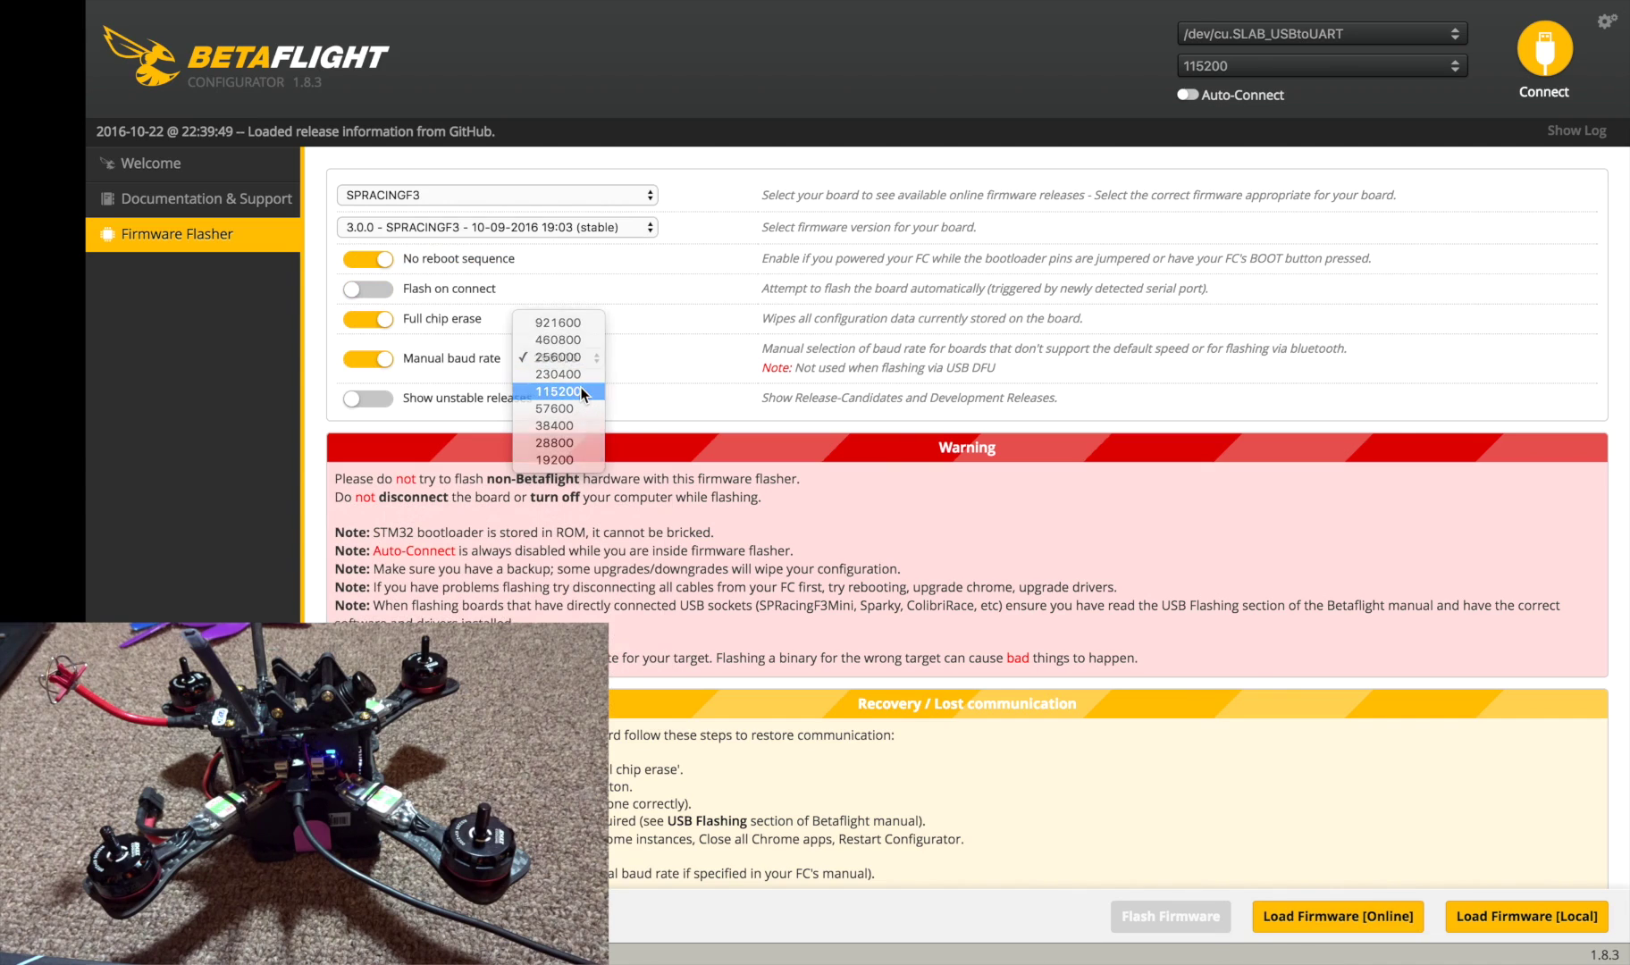
pyautogui.click(579, 389)
# - Load the selected 3.0.0 firmware from the online source and start flashing it to the board
pyautogui.scroll(-1, 717, 423)
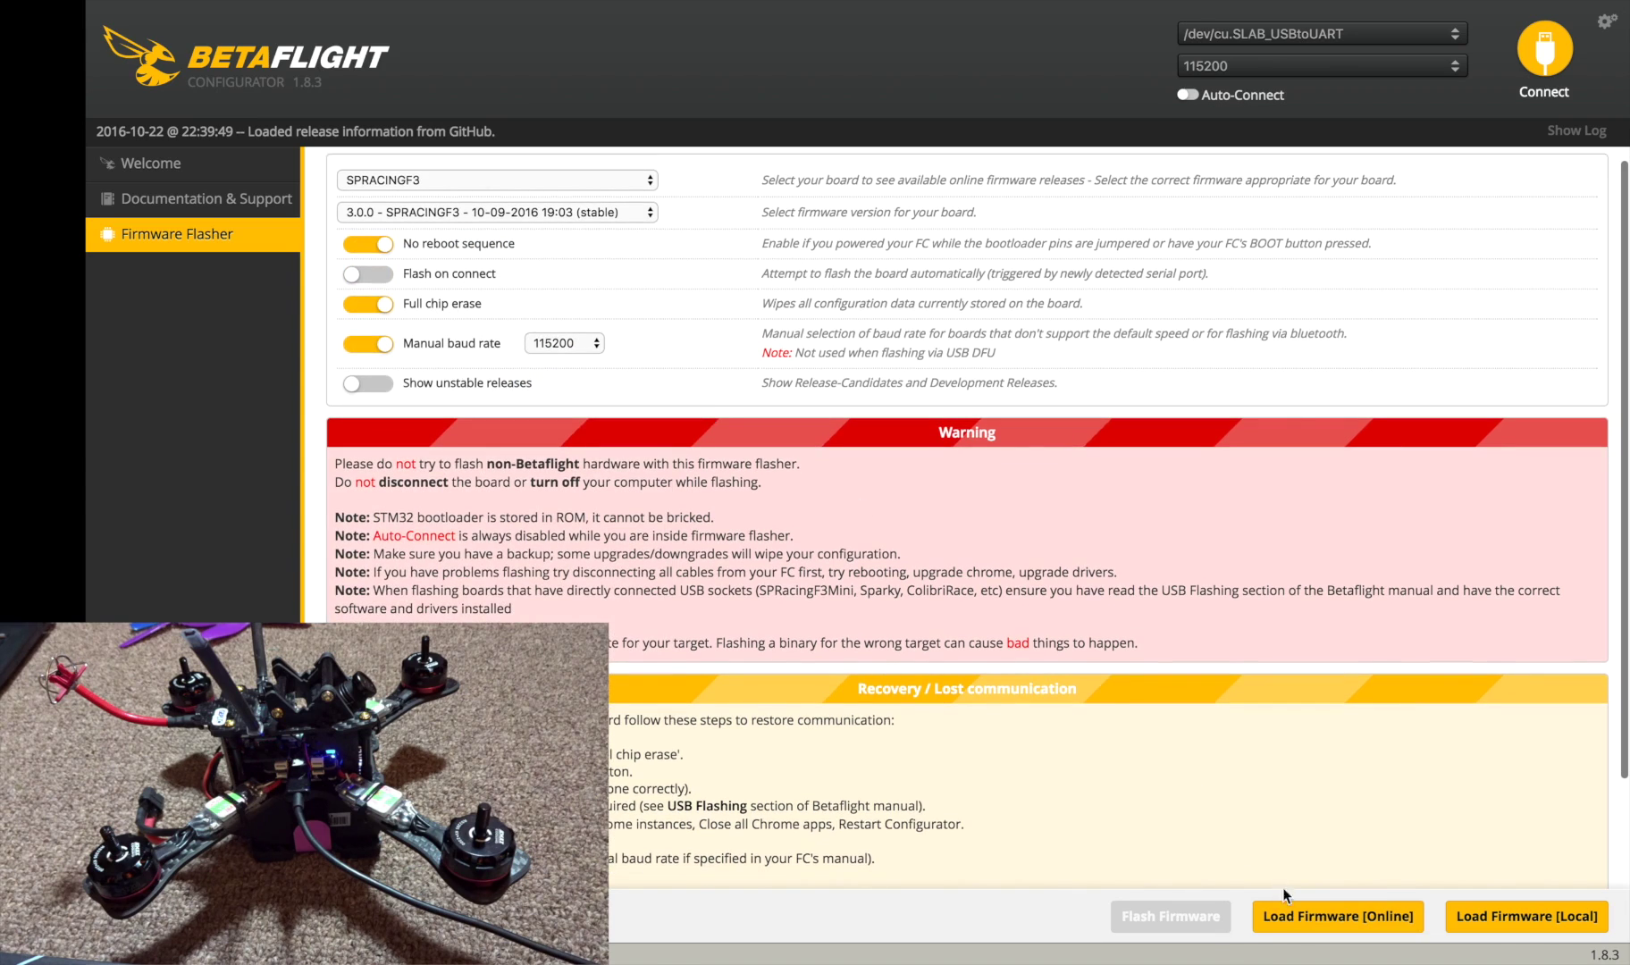
pyautogui.click(1305, 914)
pyautogui.scroll(1, 861, 730)
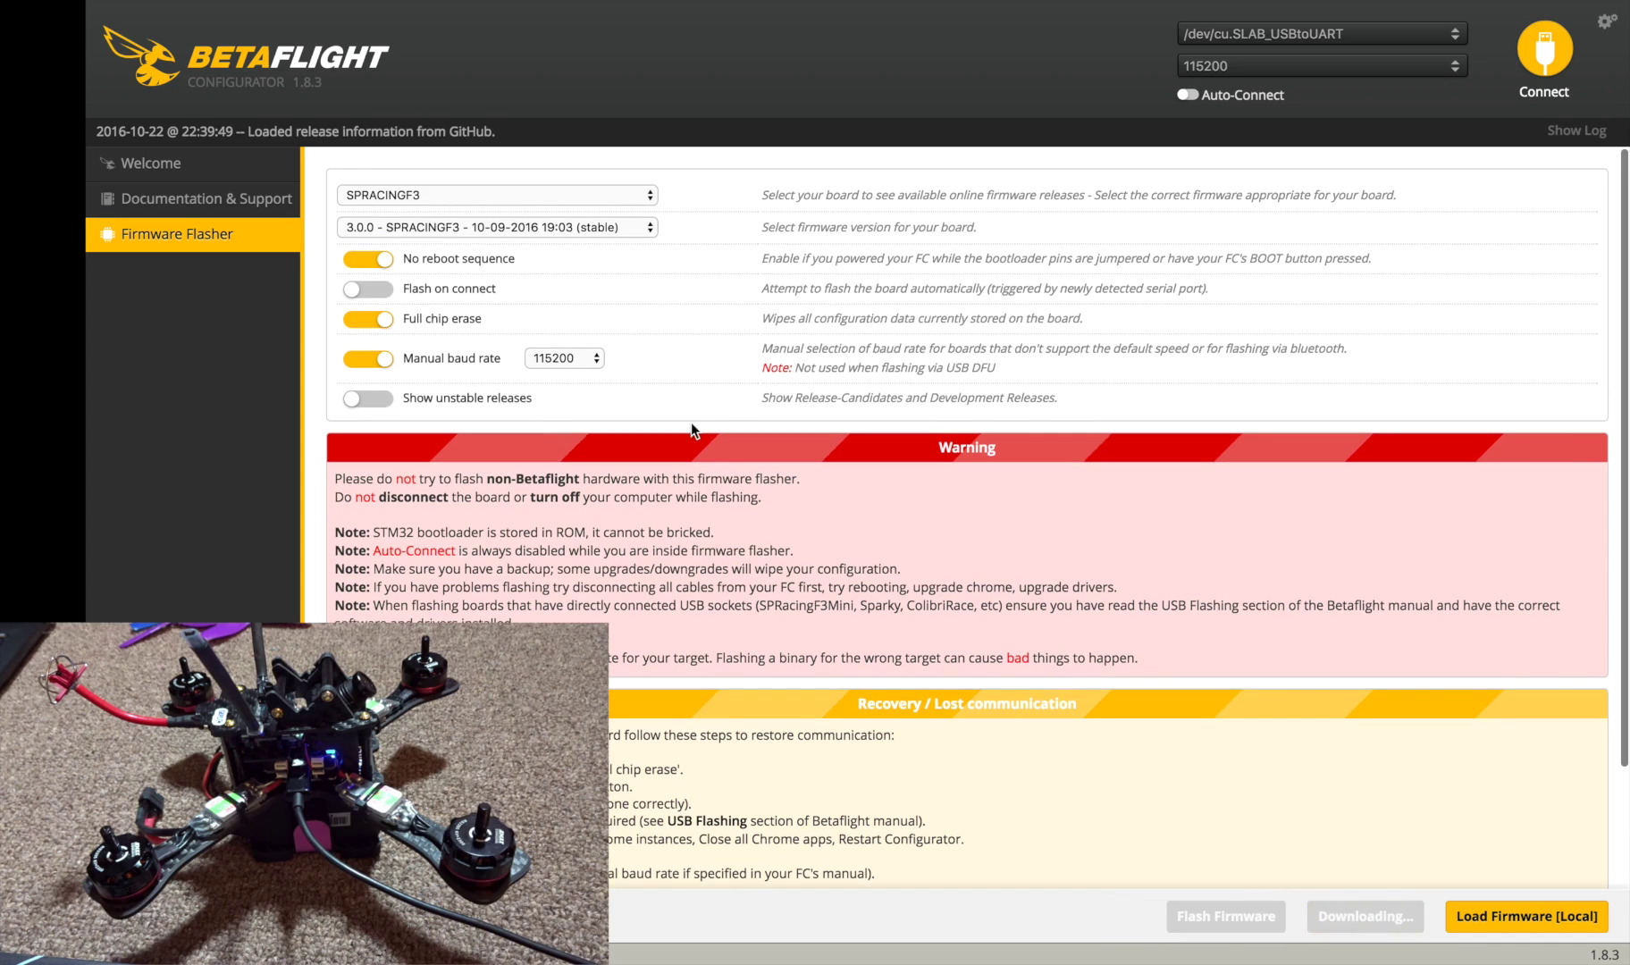
pyautogui.scroll(-5, 841, 409)
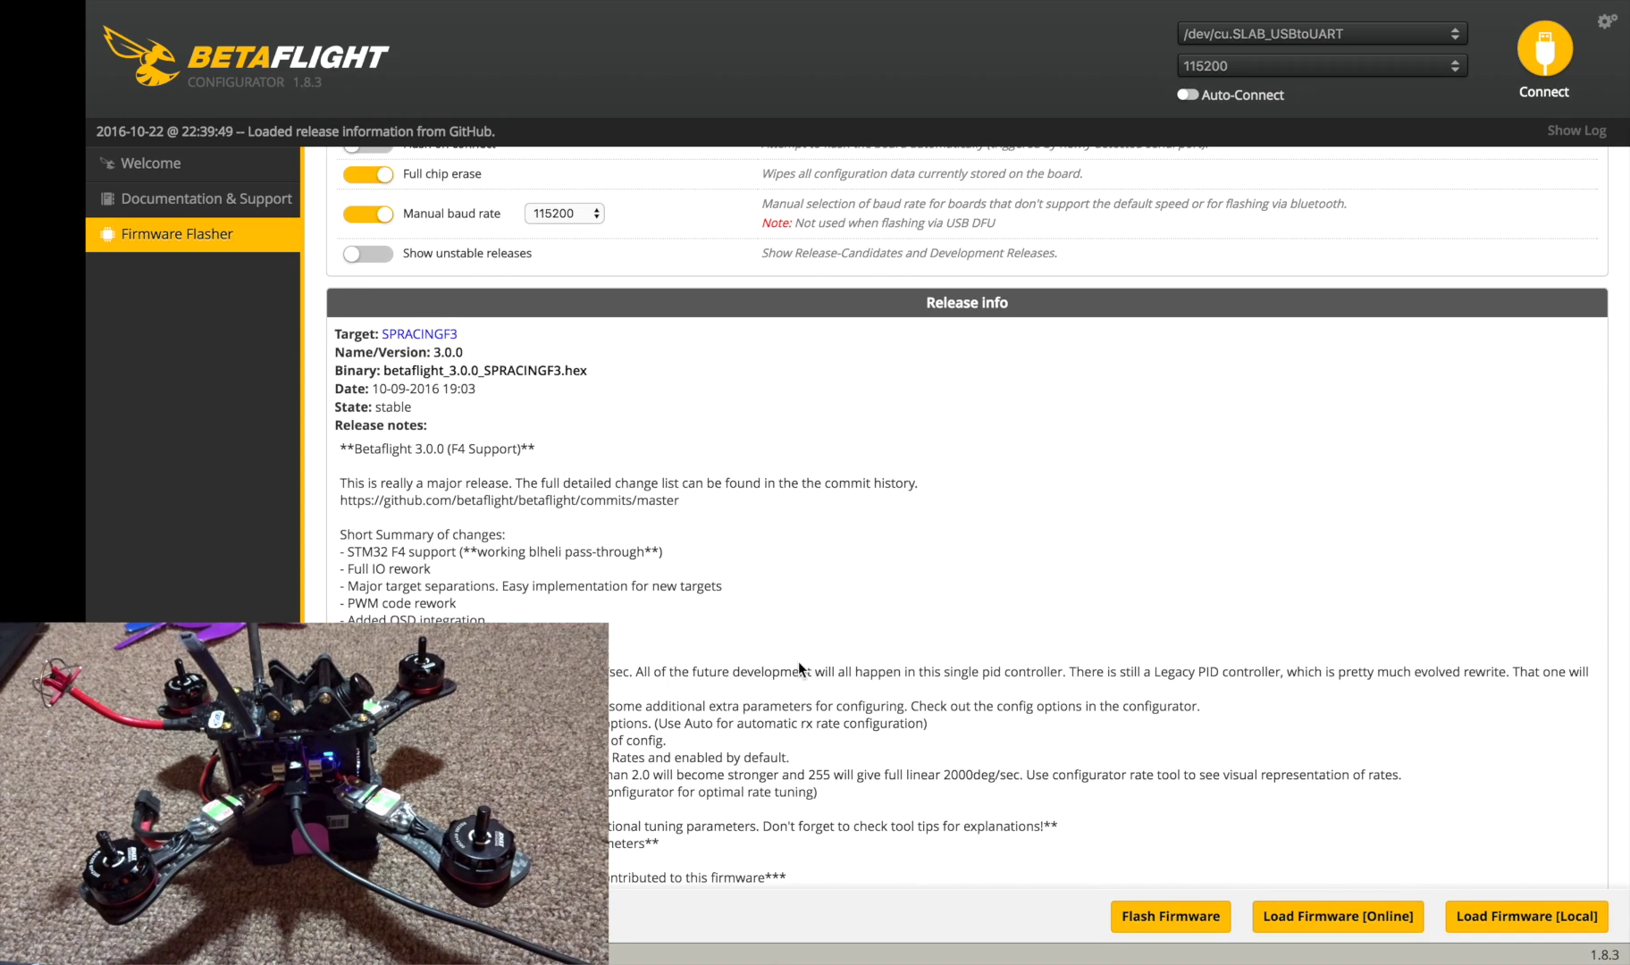
pyautogui.scroll(-10, 799, 669)
pyautogui.click(1170, 916)
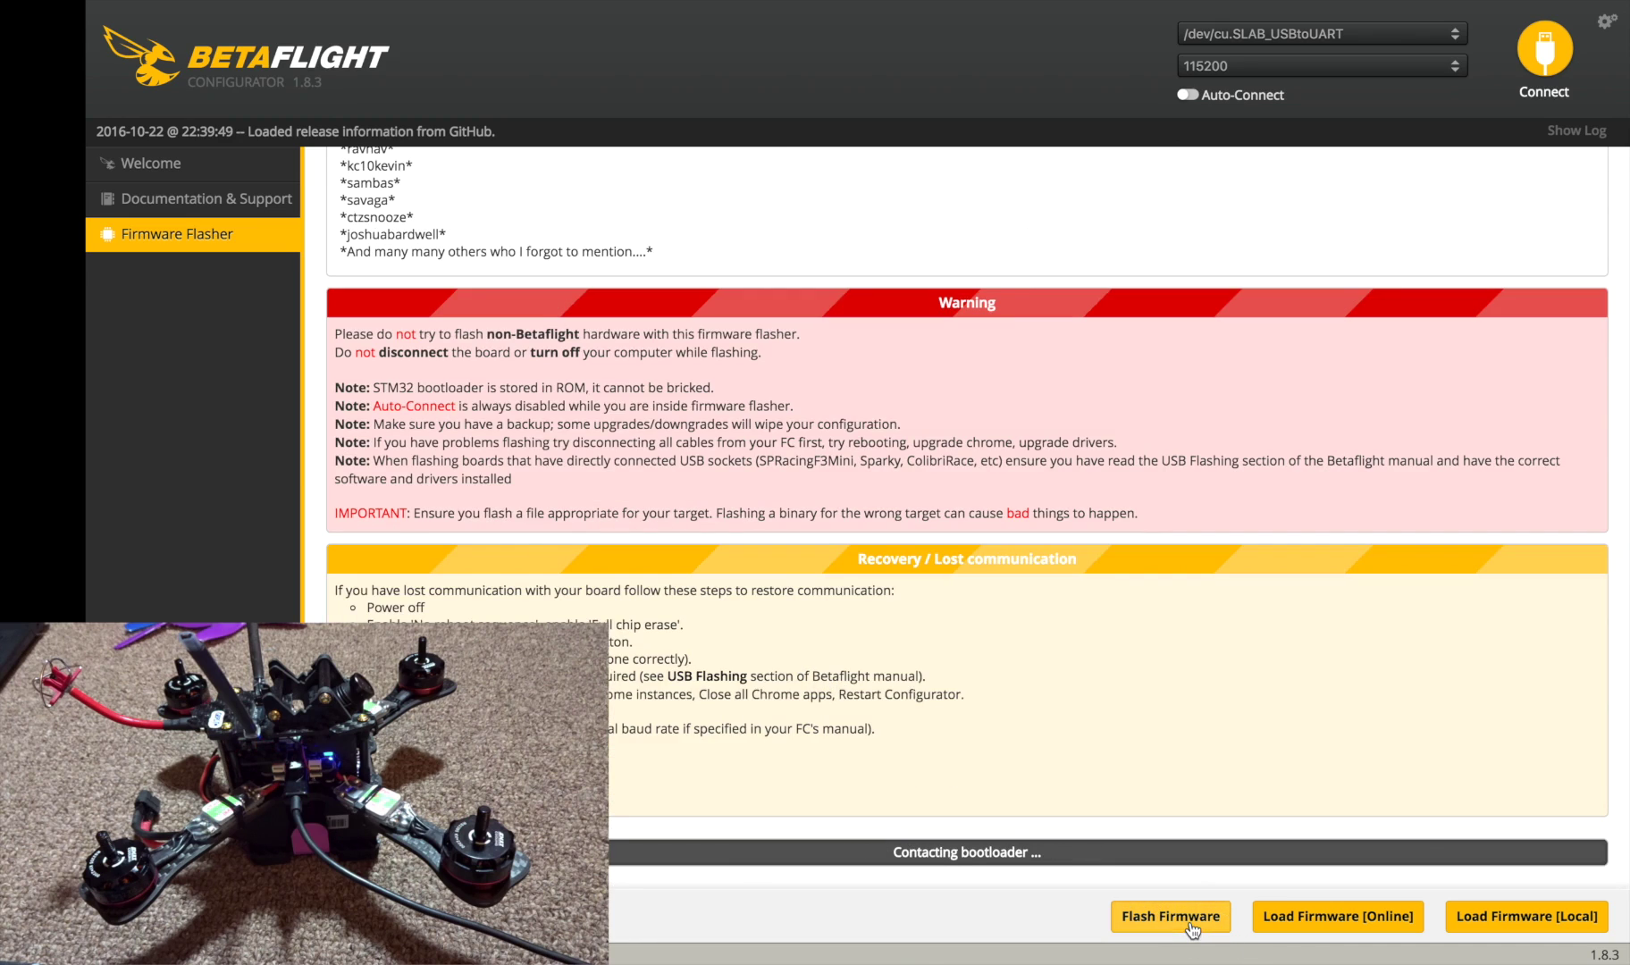
# - Disable Full chip erase and start the firmware flash again
pyautogui.scroll(10, 1093, 739)
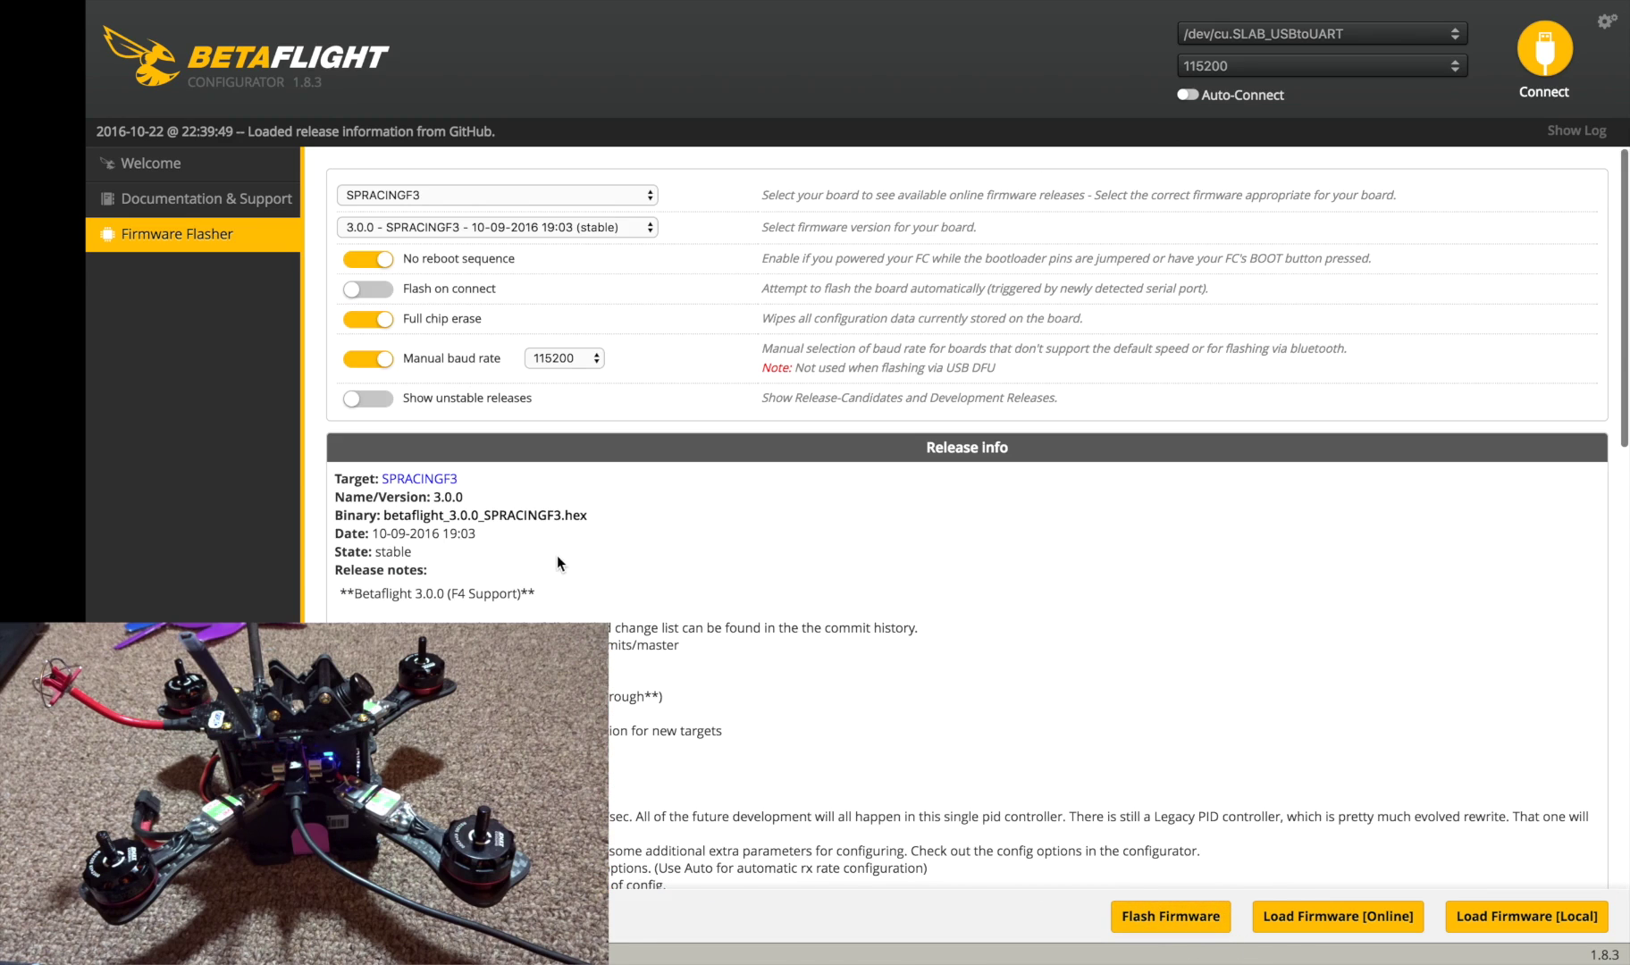
pyautogui.click(380, 319)
pyautogui.click(1142, 928)
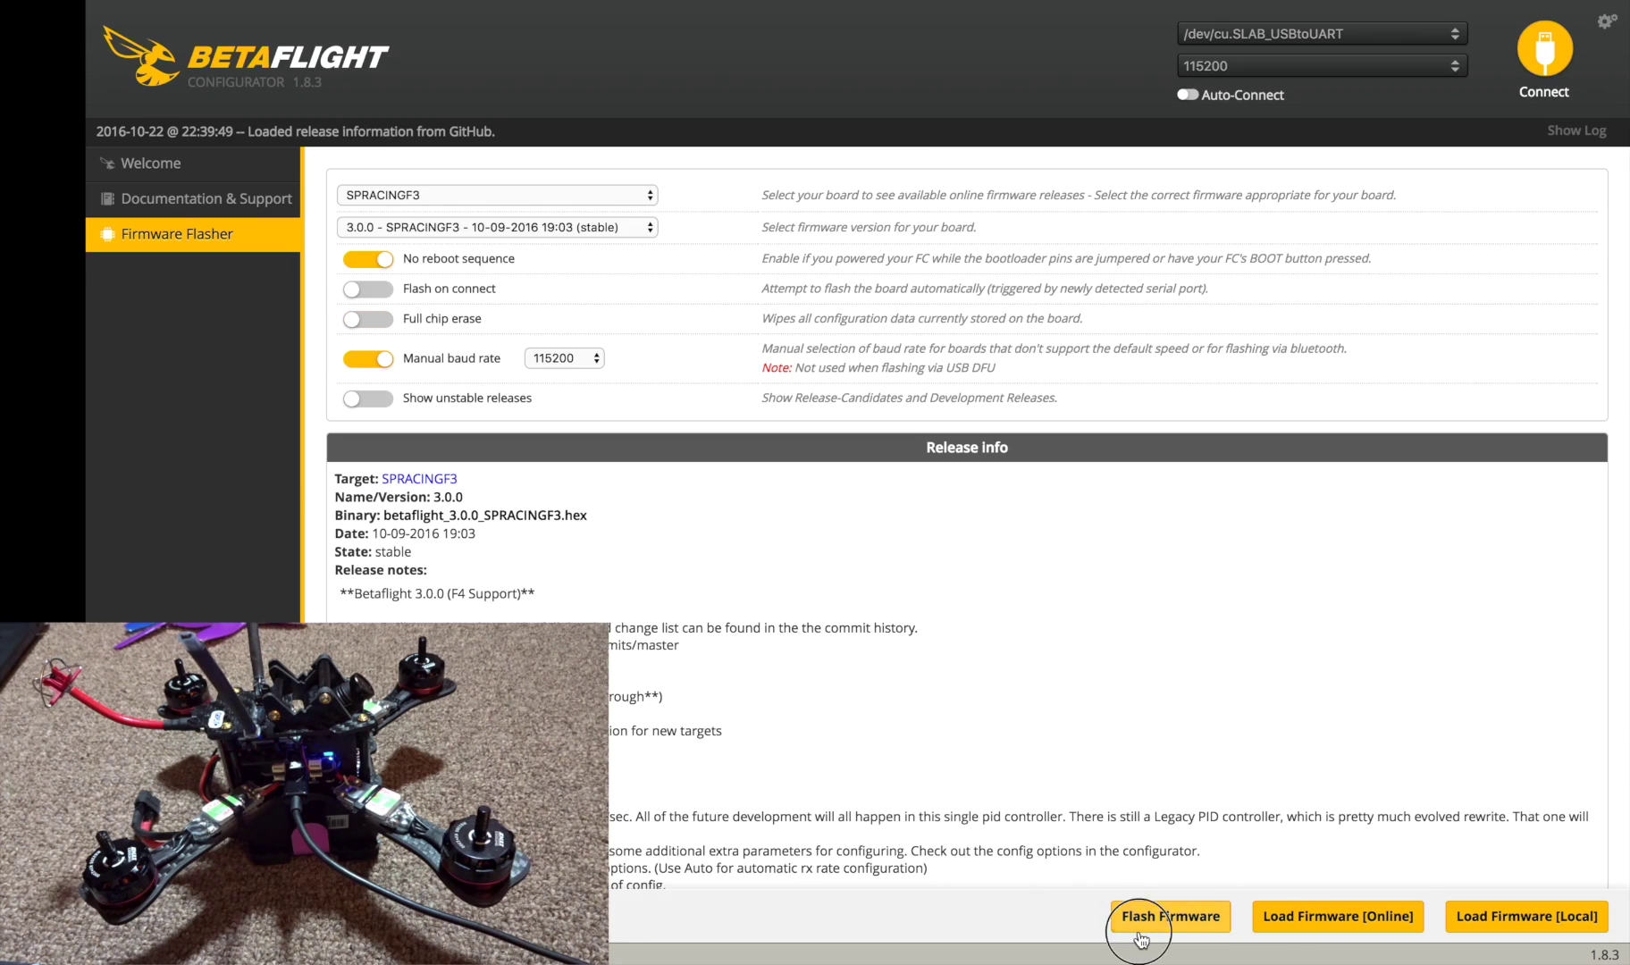
# - Disable No reboot sequence and retry flashing the 3.0.0 firmware to the flight controller
pyautogui.scroll(10, 472, 485)
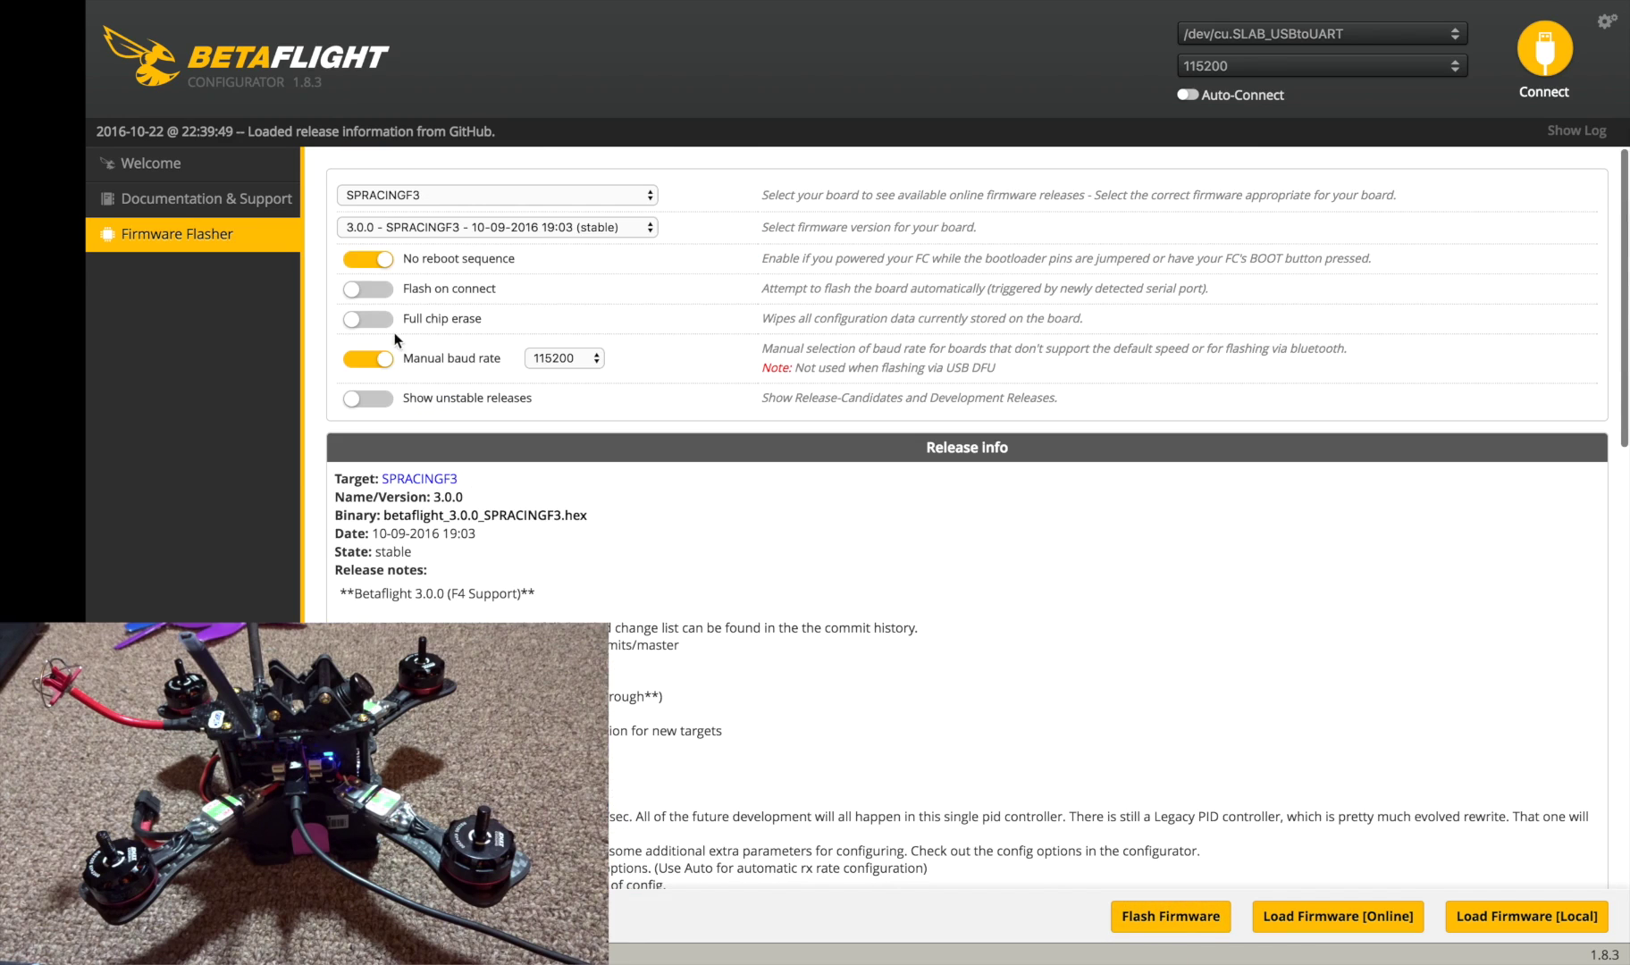
pyautogui.scroll(-1, 714, 536)
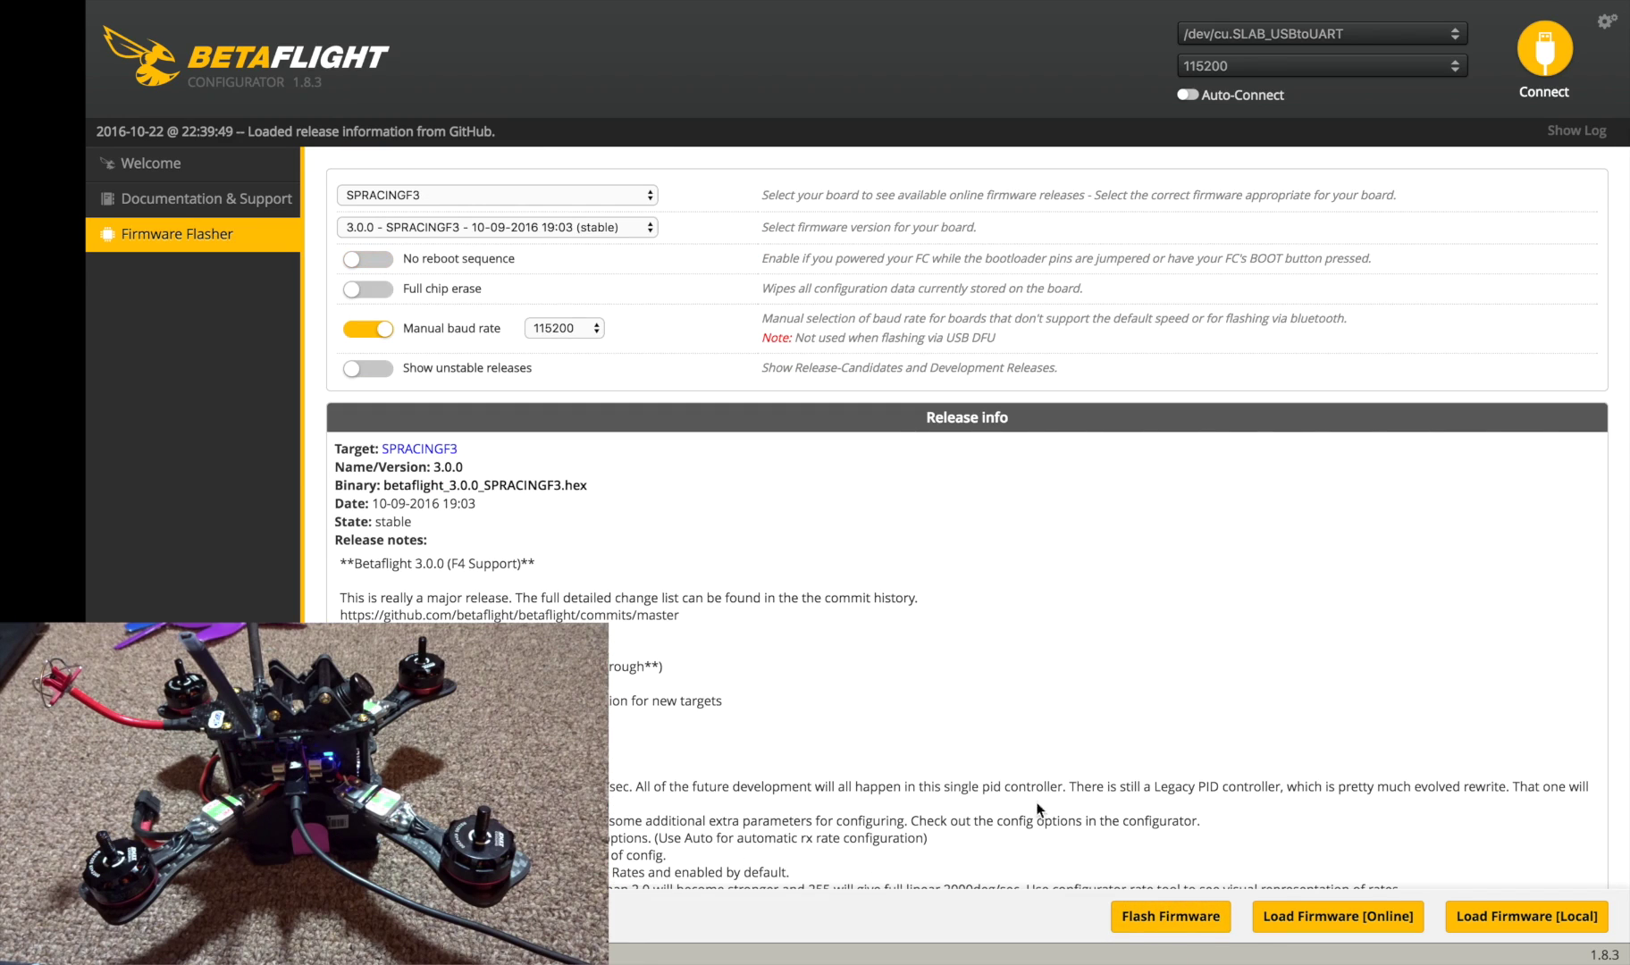
pyautogui.click(1144, 920)
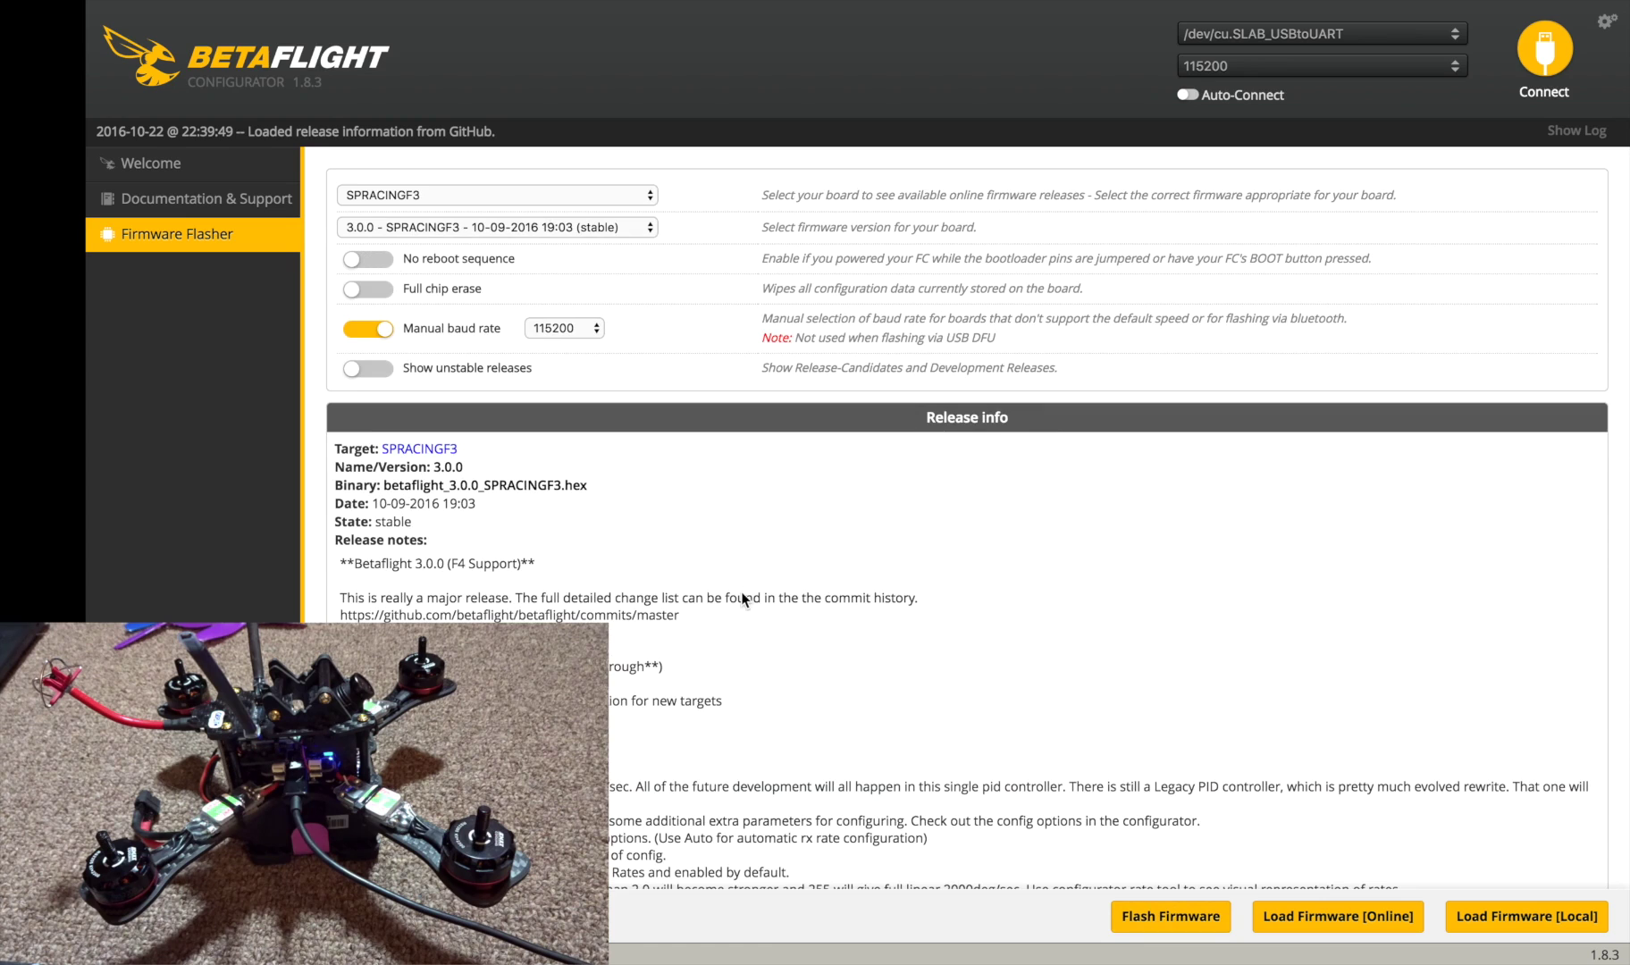
# - Connect to the freshly flashed flight controller and calibrate its accelerometer
pyautogui.scroll(-15, 741, 592)
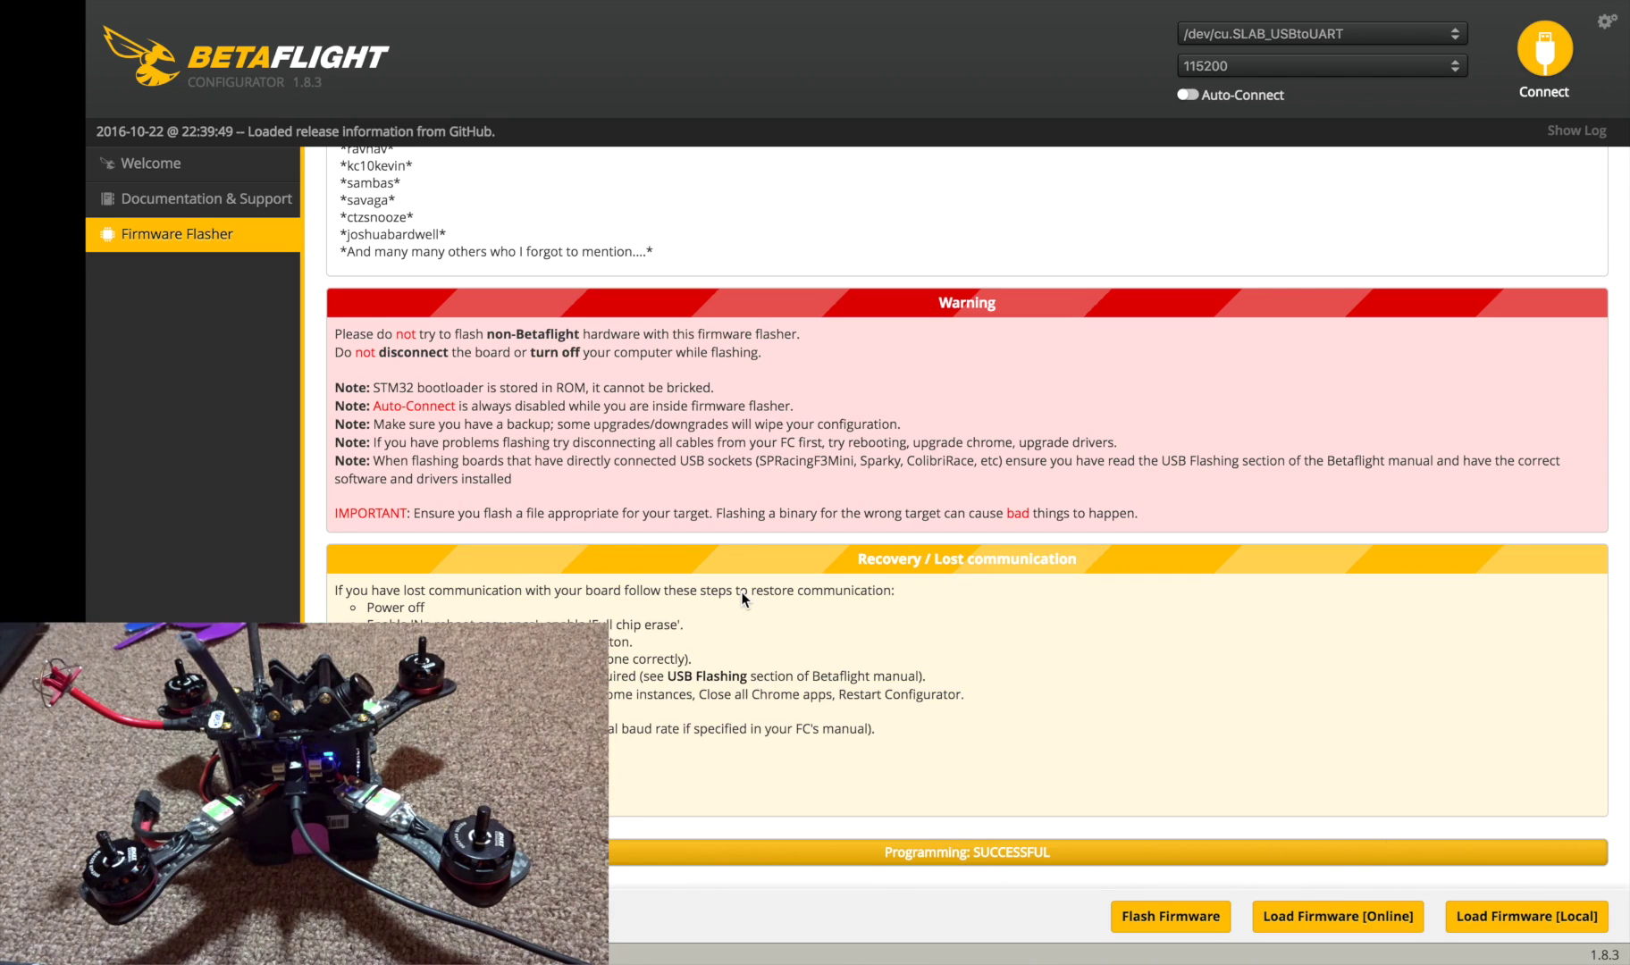
pyautogui.click(190, 165)
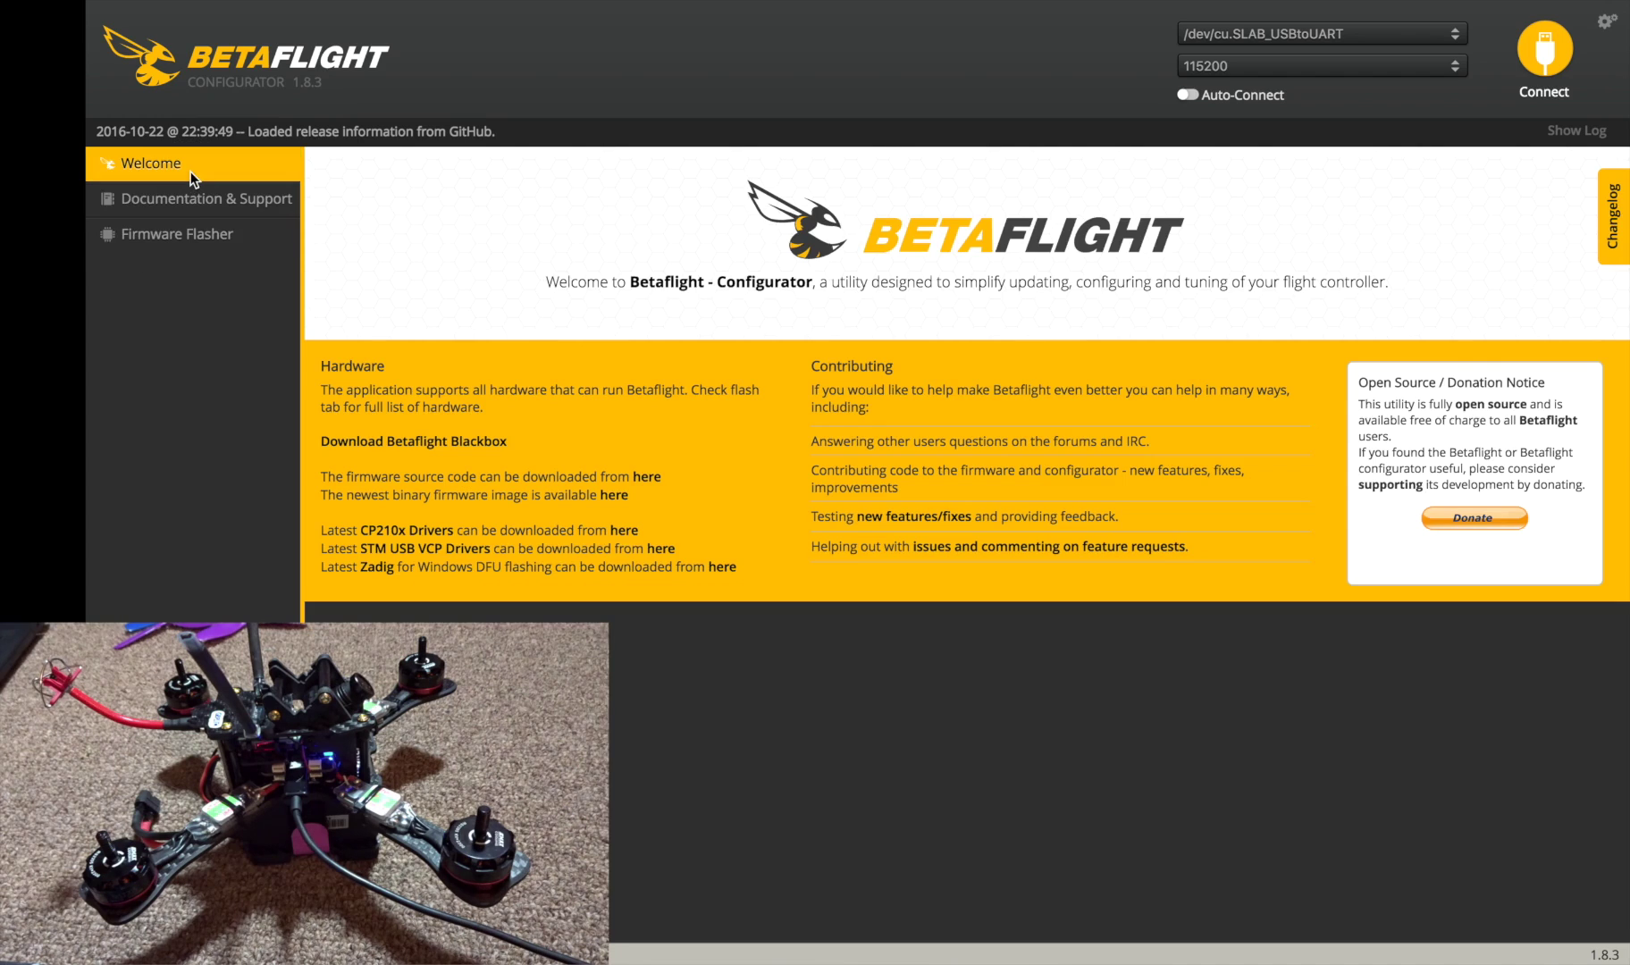
pyautogui.click(1524, 70)
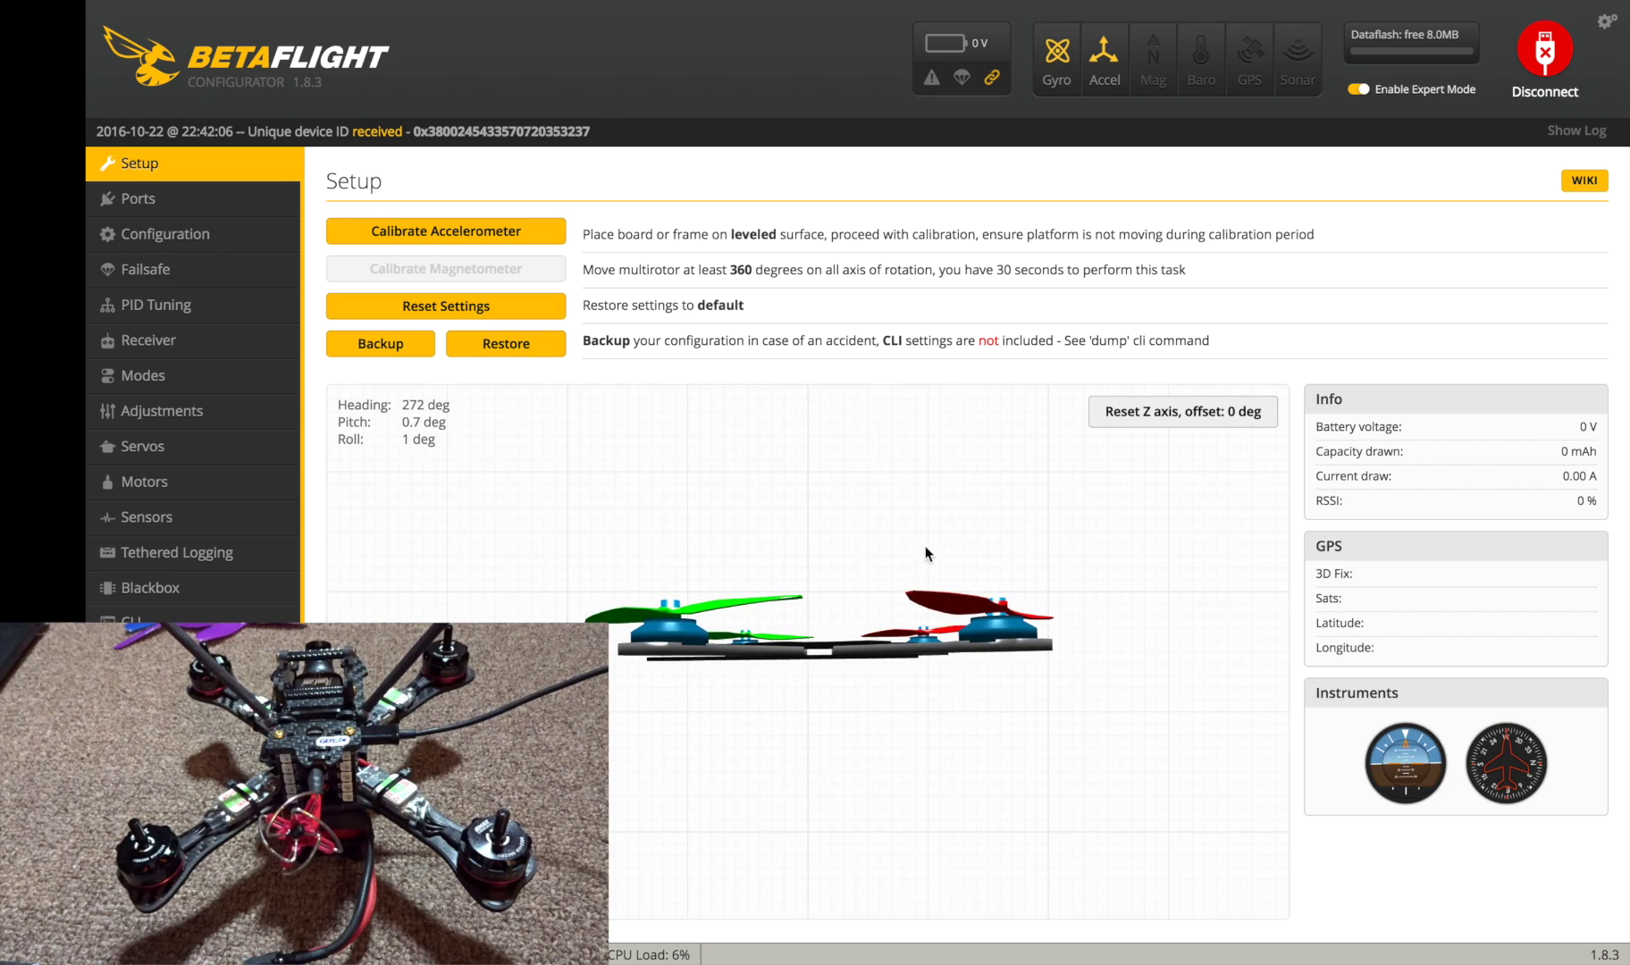
pyautogui.click(427, 225)
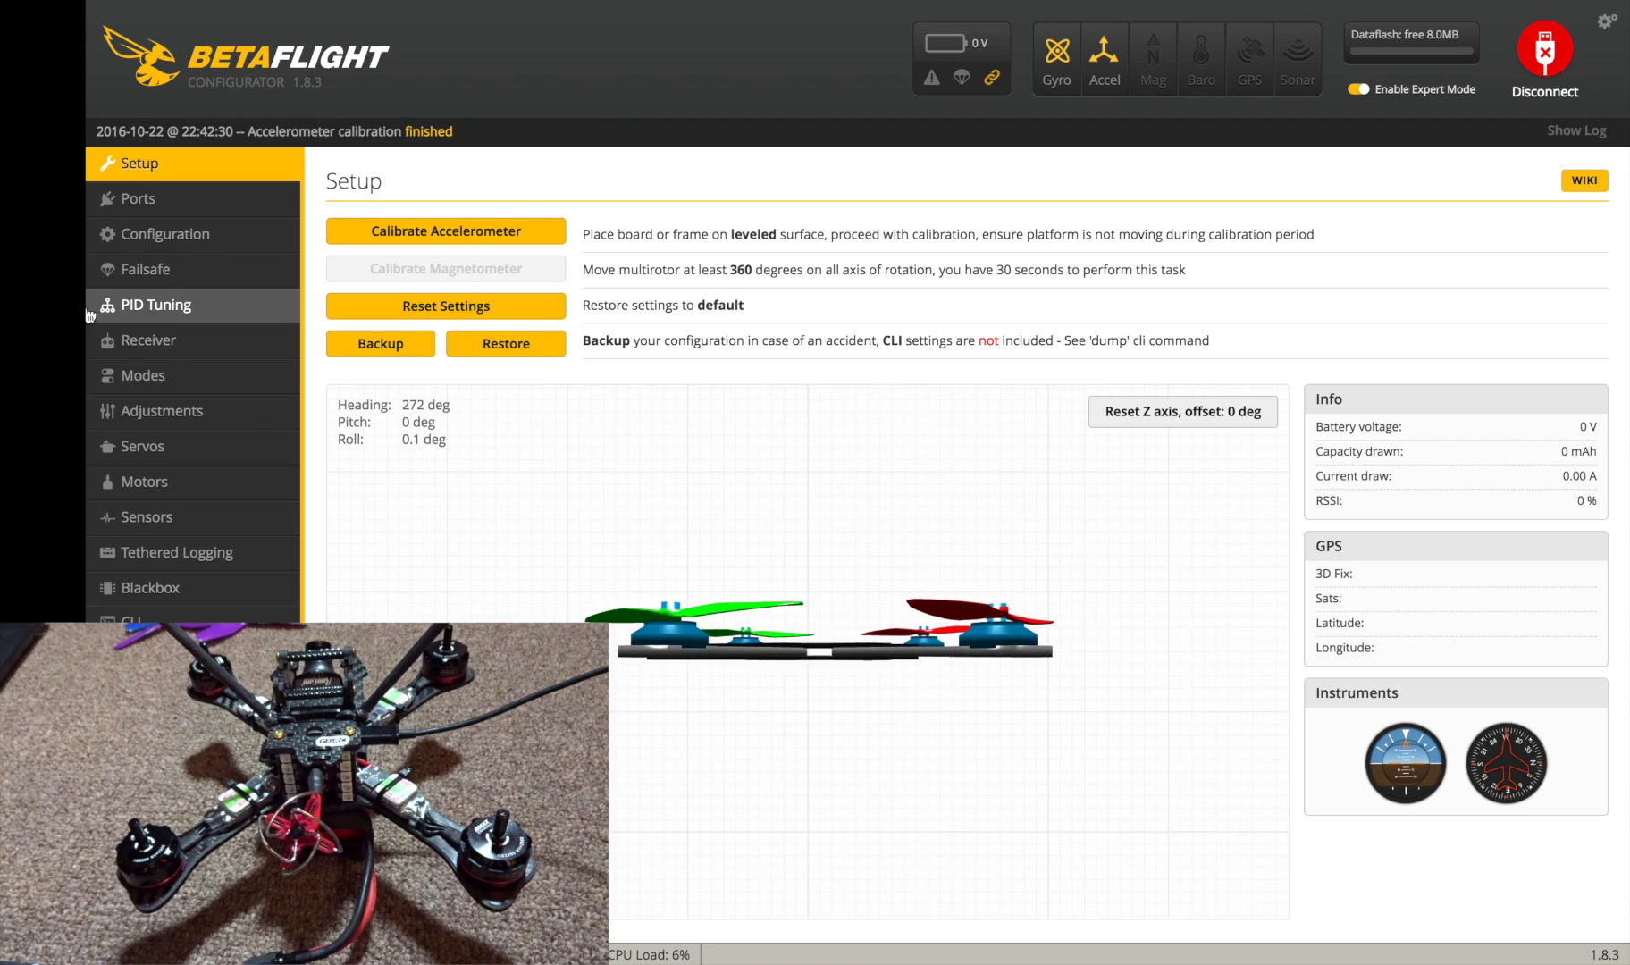
# - Set the board's yaw alignment to 270 degrees, save and reboot, and check the 3D model's orientation against the quad
pyautogui.click(156, 231)
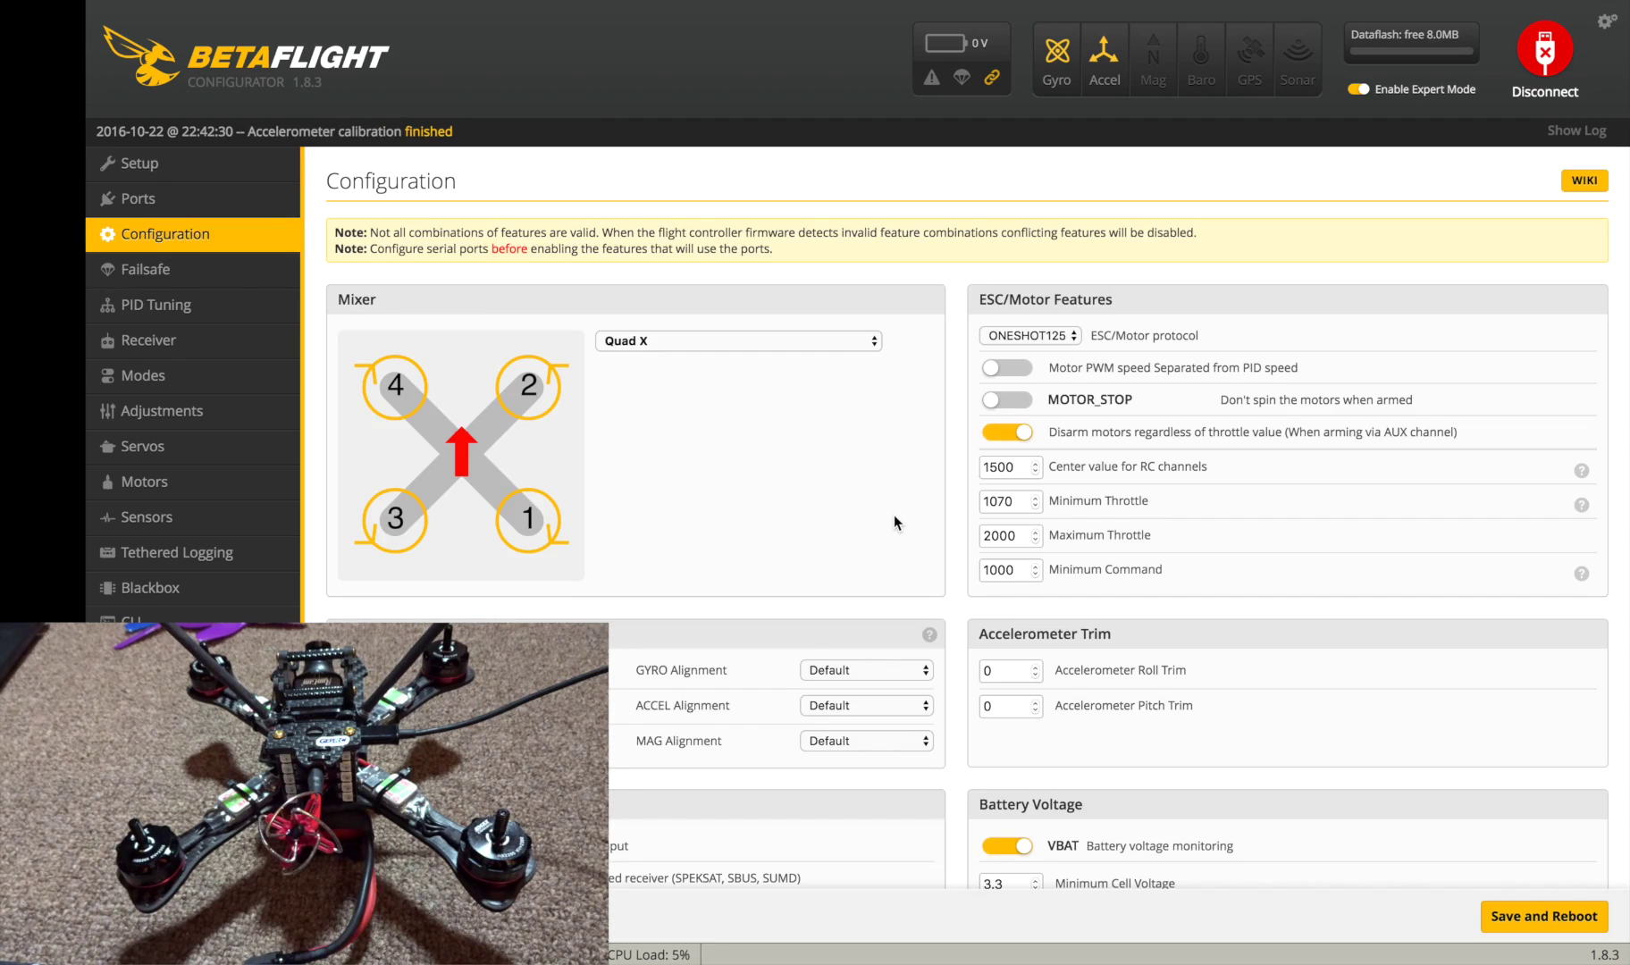
pyautogui.scroll(-3, 696, 629)
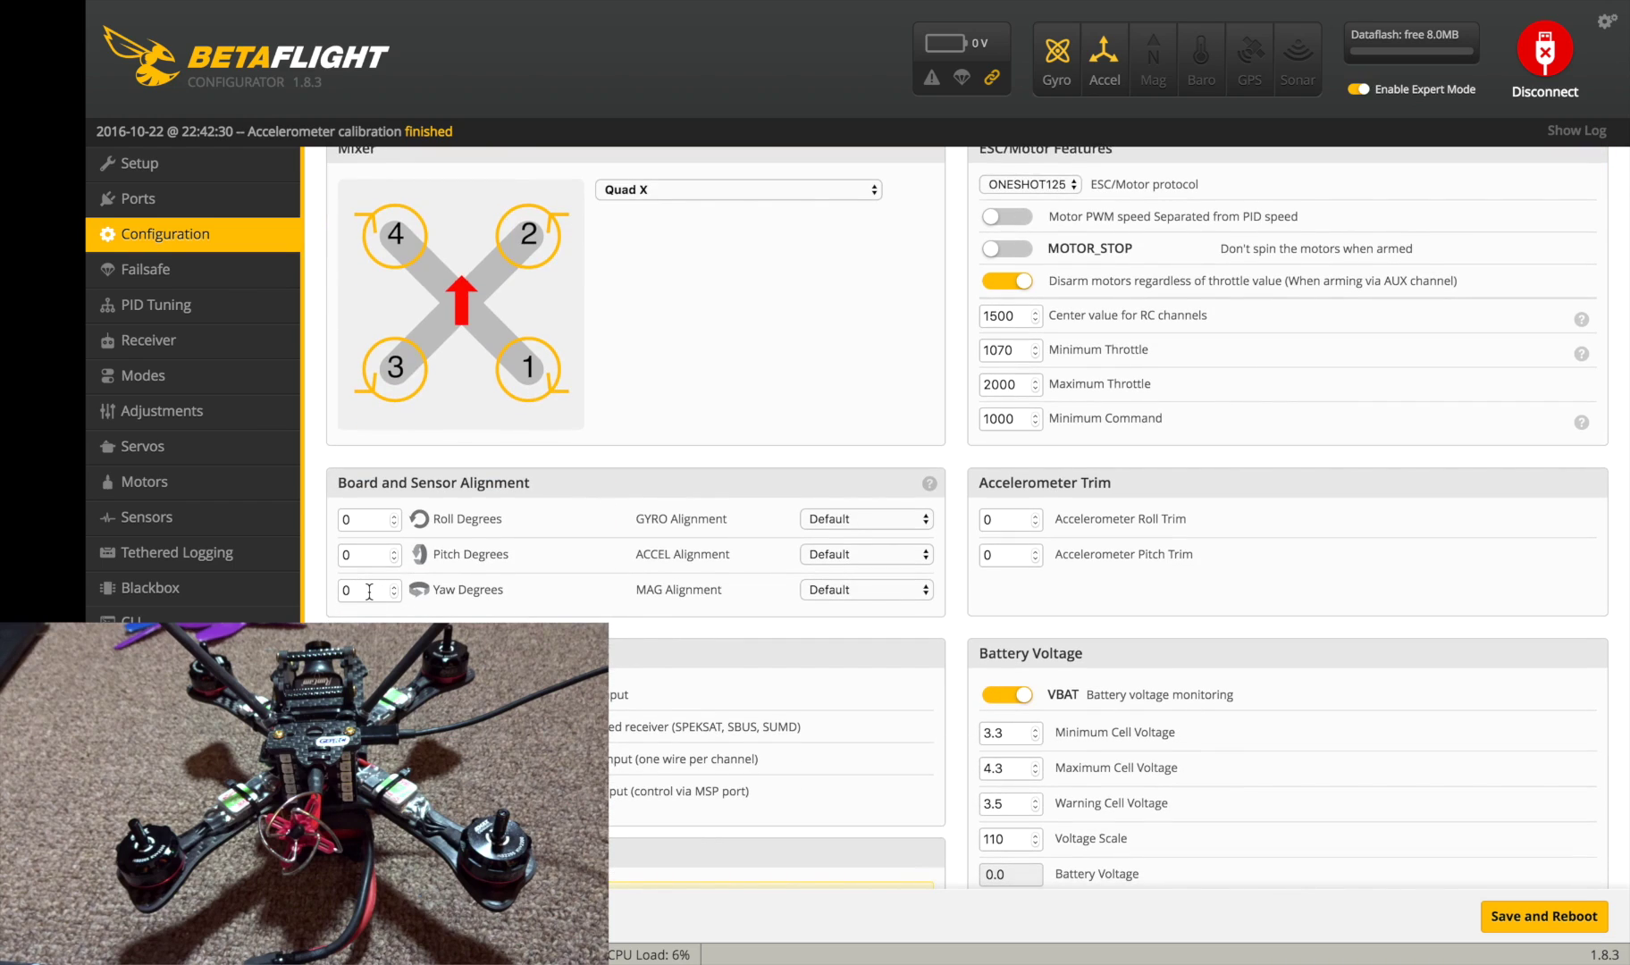
pyautogui.click(1577, 920)
pyautogui.click(199, 164)
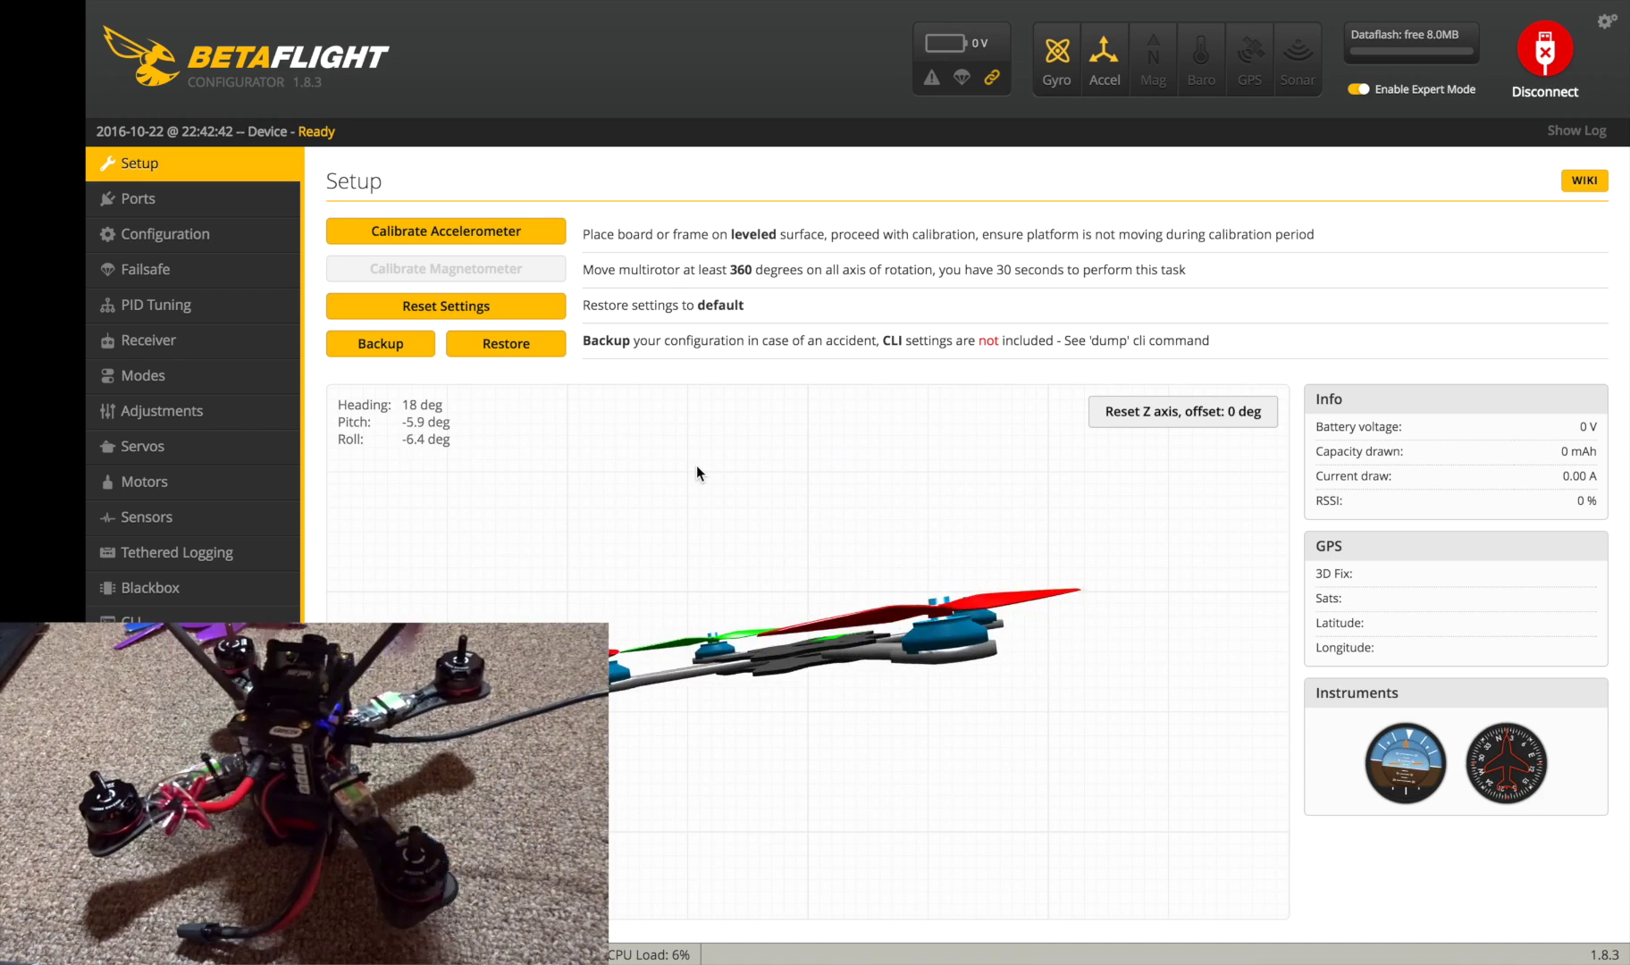
pyautogui.click(143, 234)
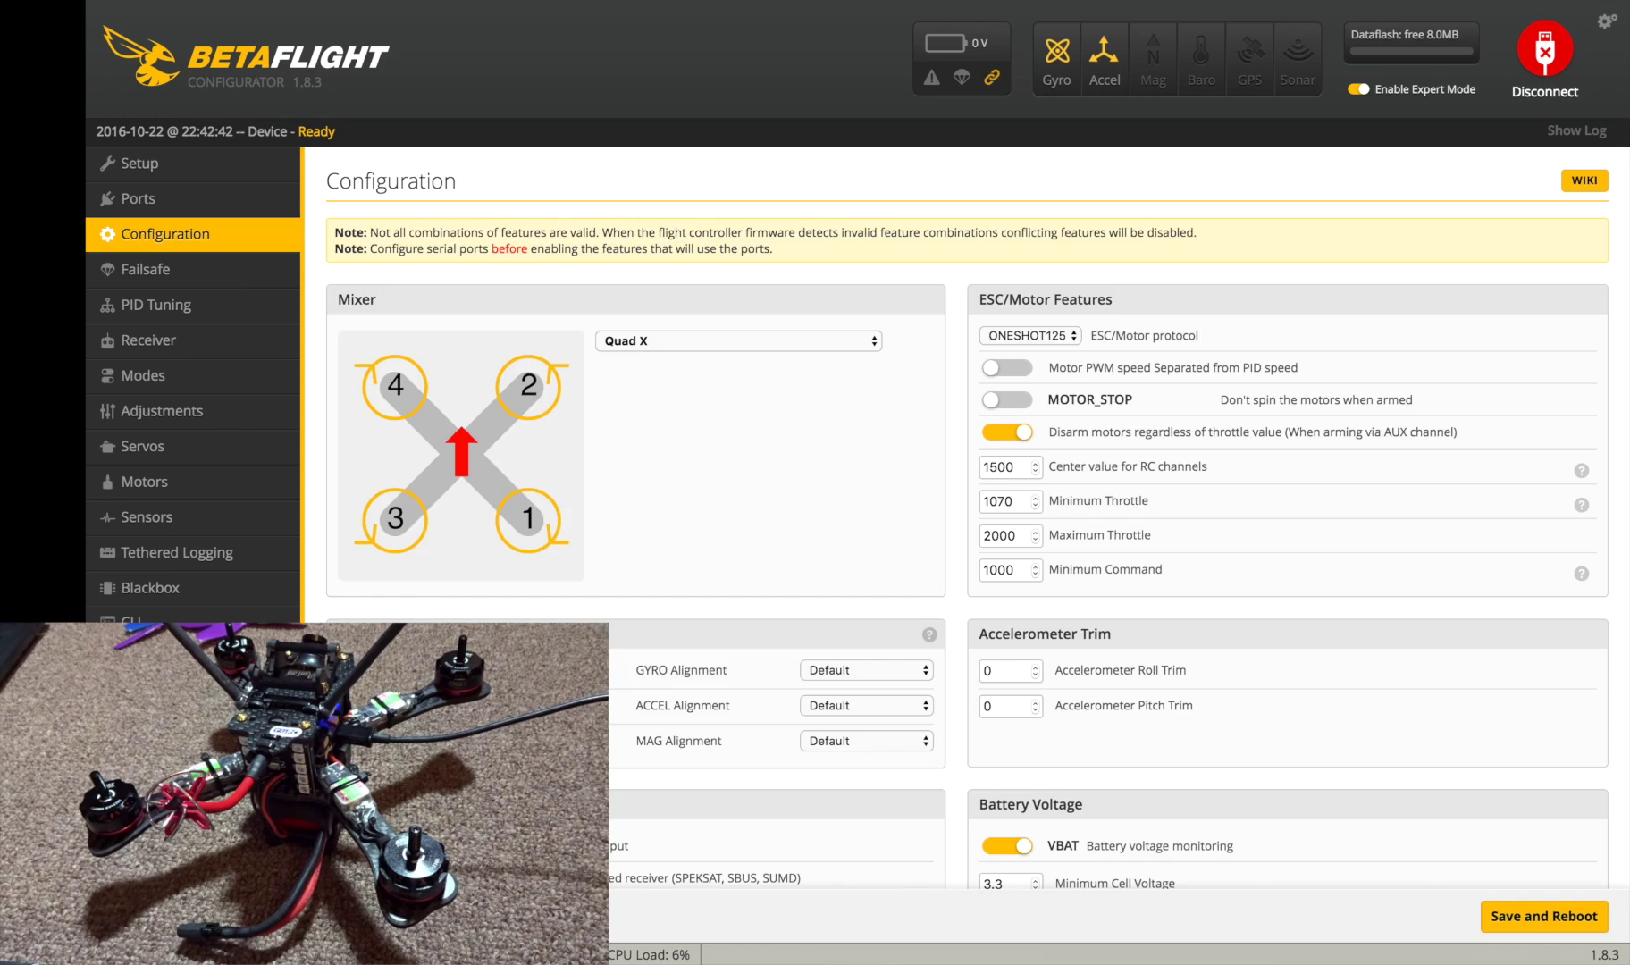
pyautogui.click(1557, 913)
pyautogui.click(231, 165)
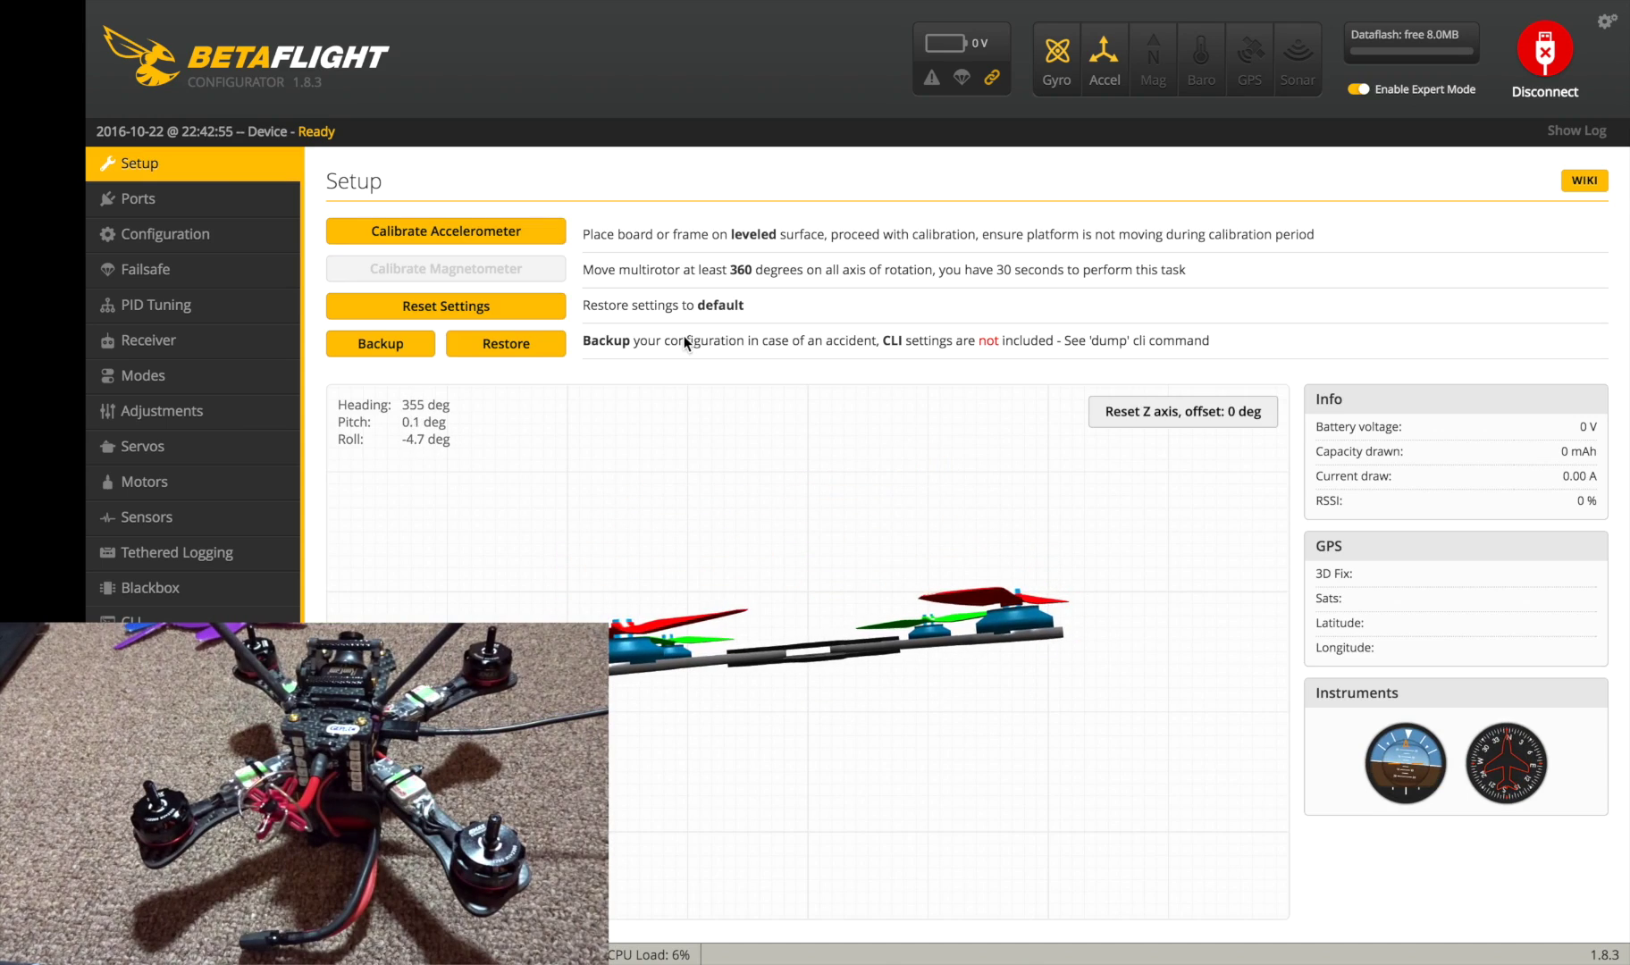
# - Enable Serial RX on UART3, then save and reboot the board
pyautogui.click(195, 184)
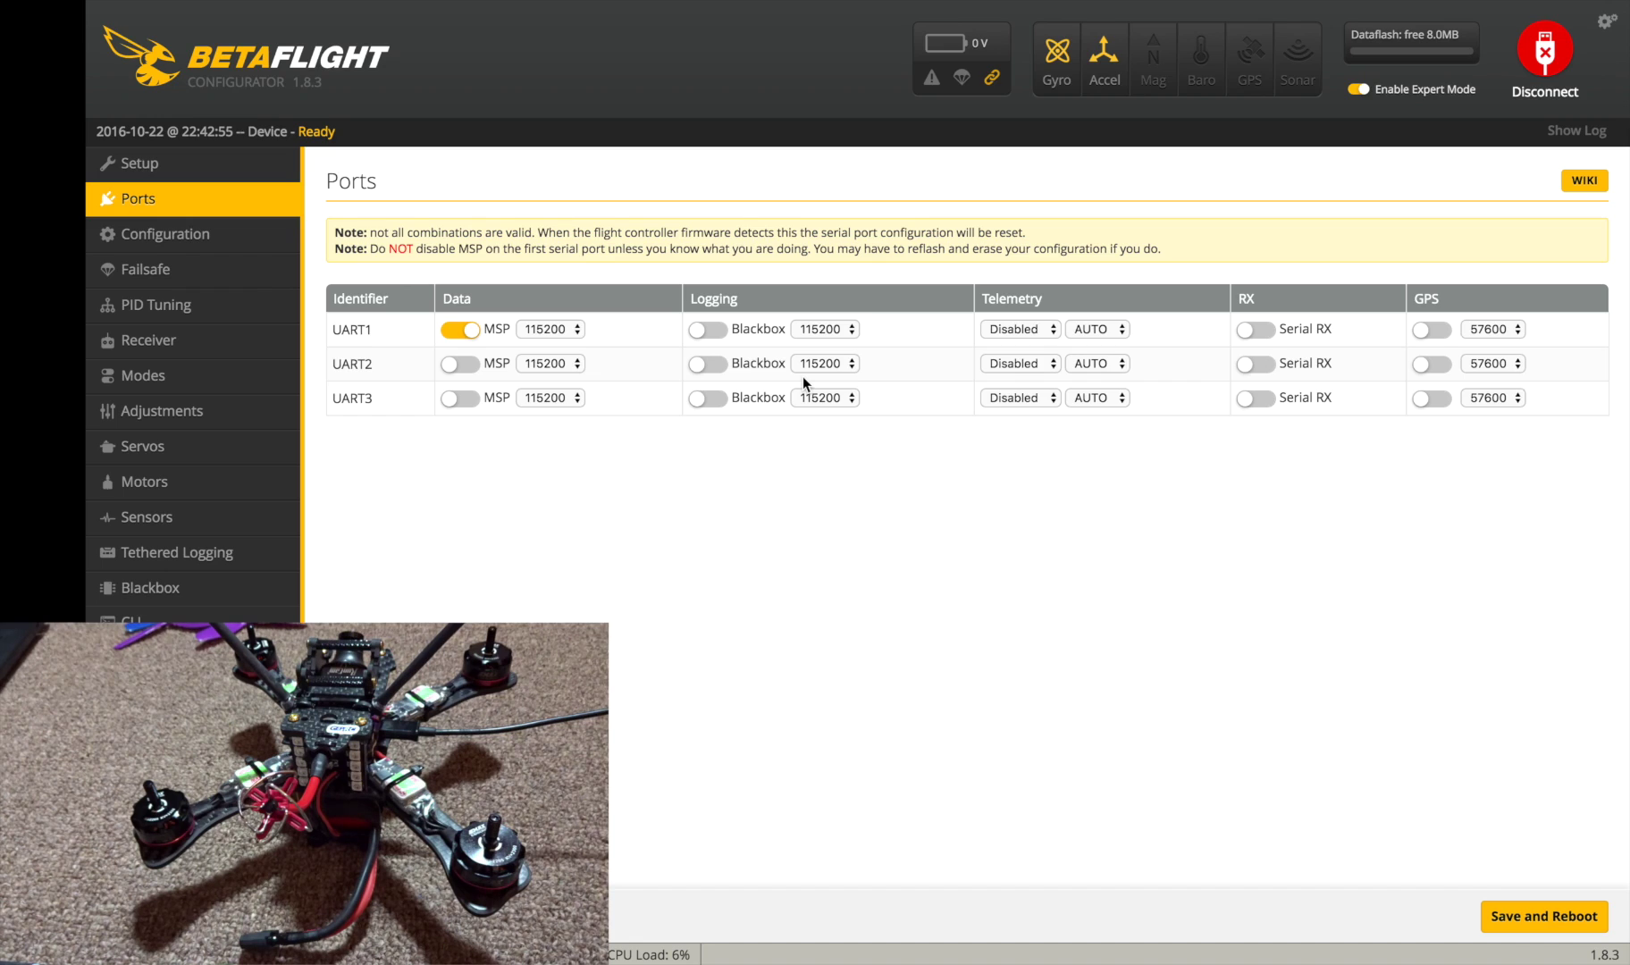
pyautogui.click(1249, 401)
pyautogui.click(1490, 913)
# - Set the ESC/Motor protocol to ONESHOT42 in the configuration
pyautogui.click(211, 231)
pyautogui.scroll(-1, 778, 485)
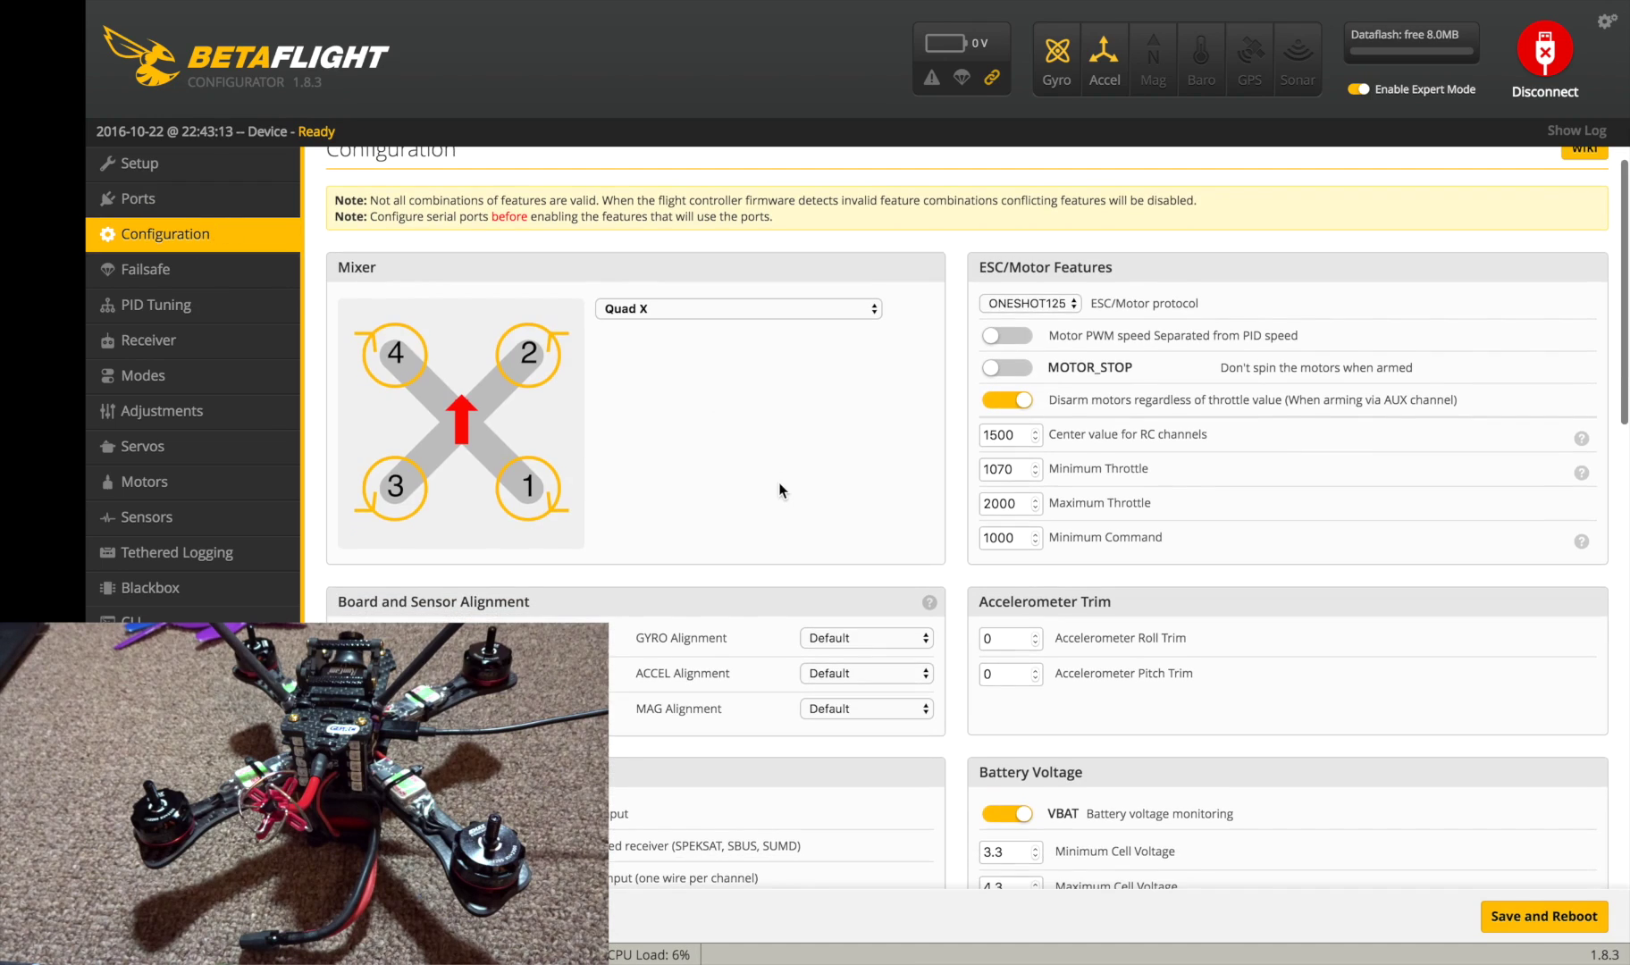
pyautogui.click(1006, 303)
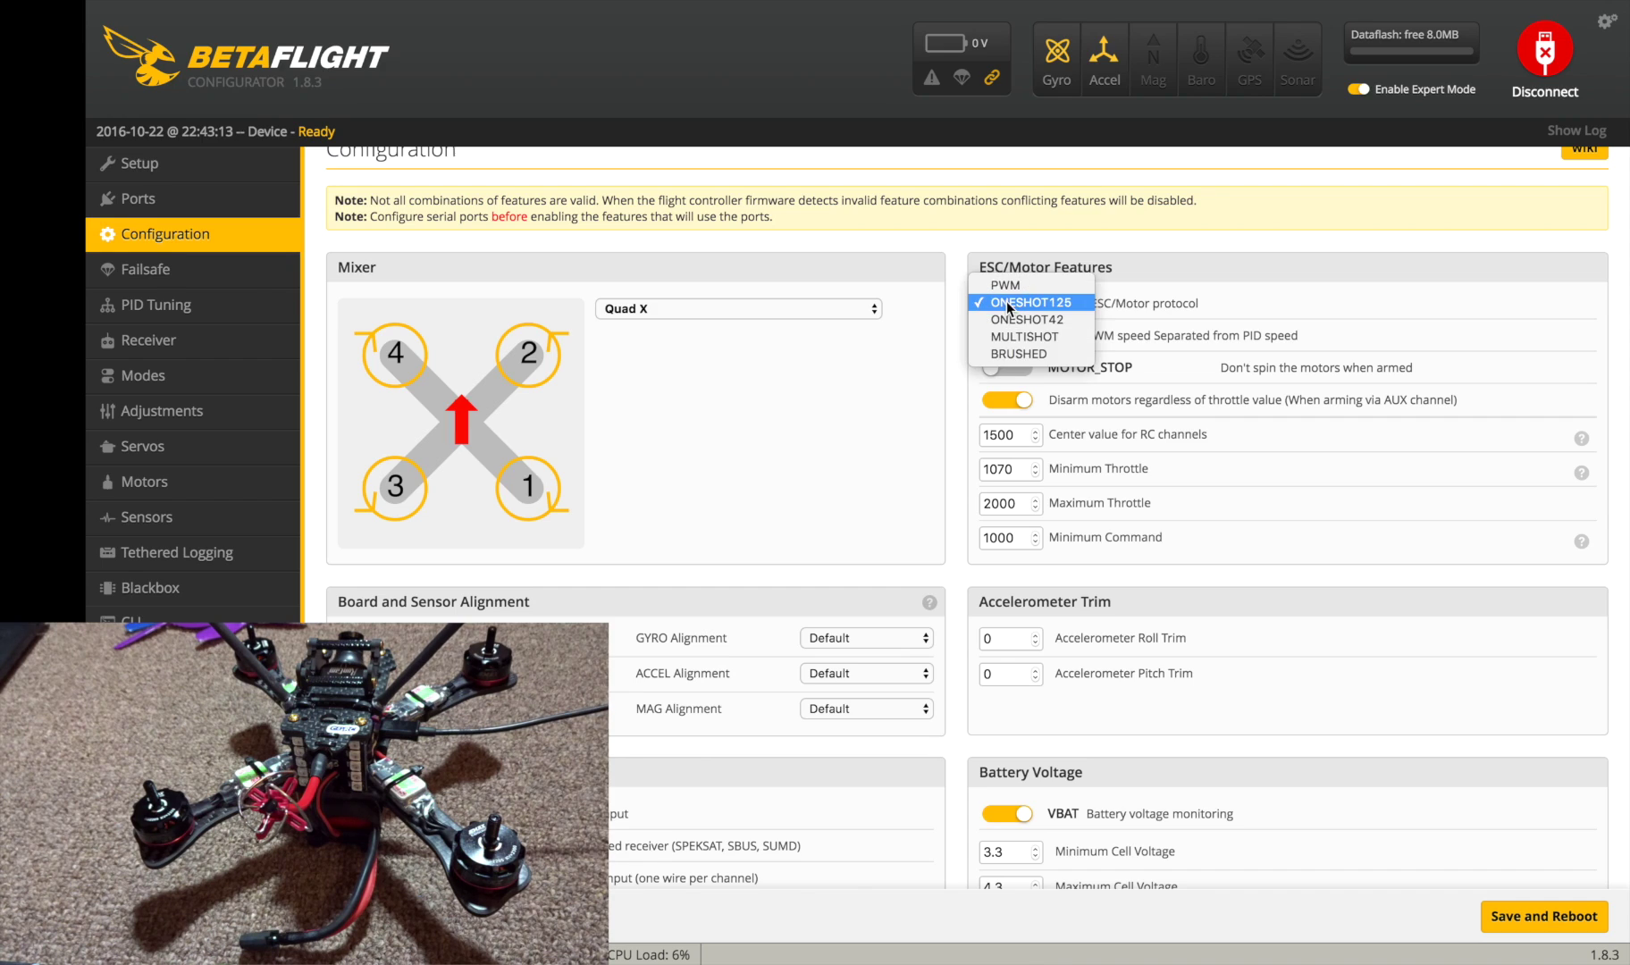
pyautogui.click(1052, 319)
pyautogui.click(1070, 306)
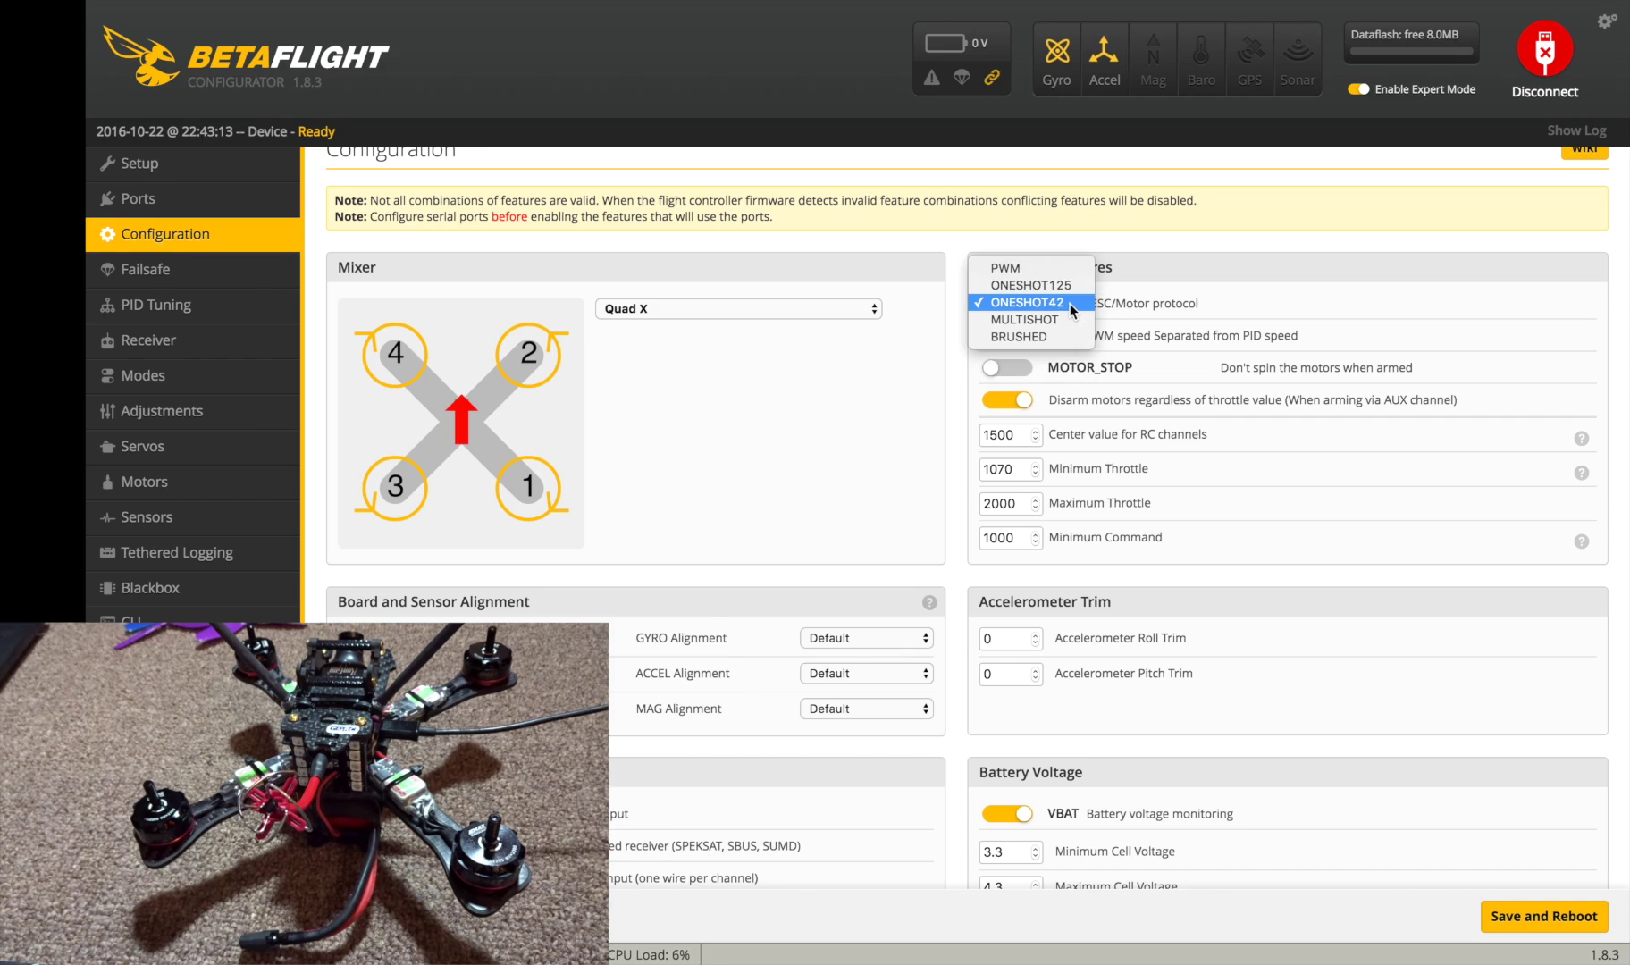
pyautogui.click(1139, 366)
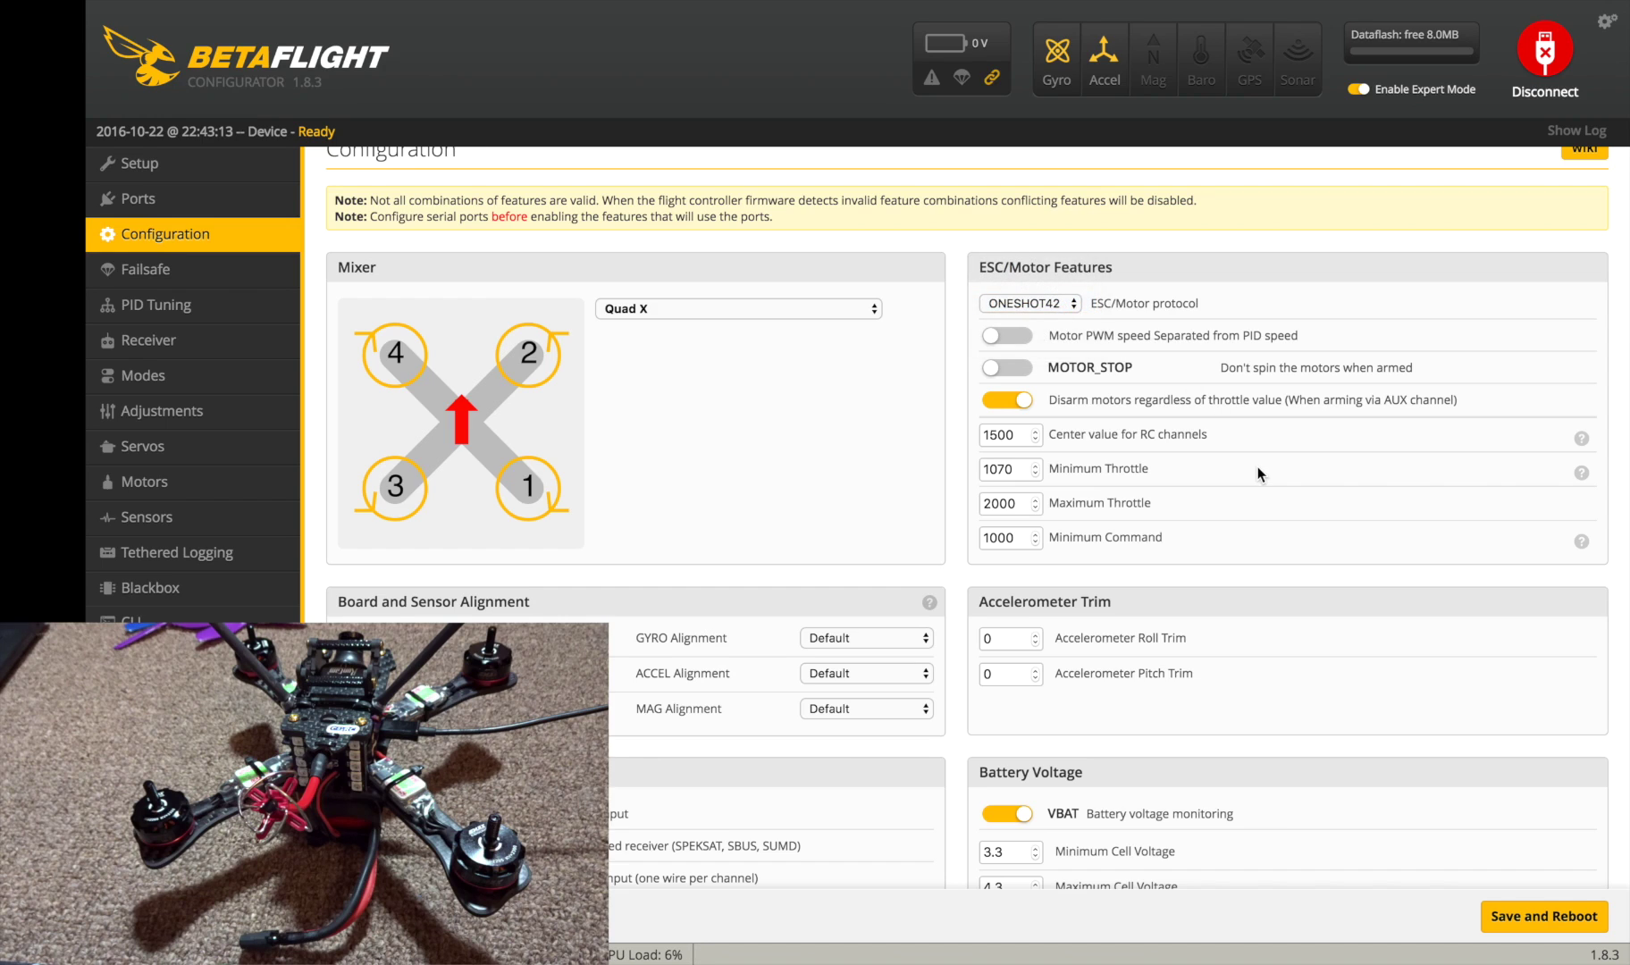
# - Set the Minimum Throttle to 1100
pyautogui.scroll(-1, 1269, 474)
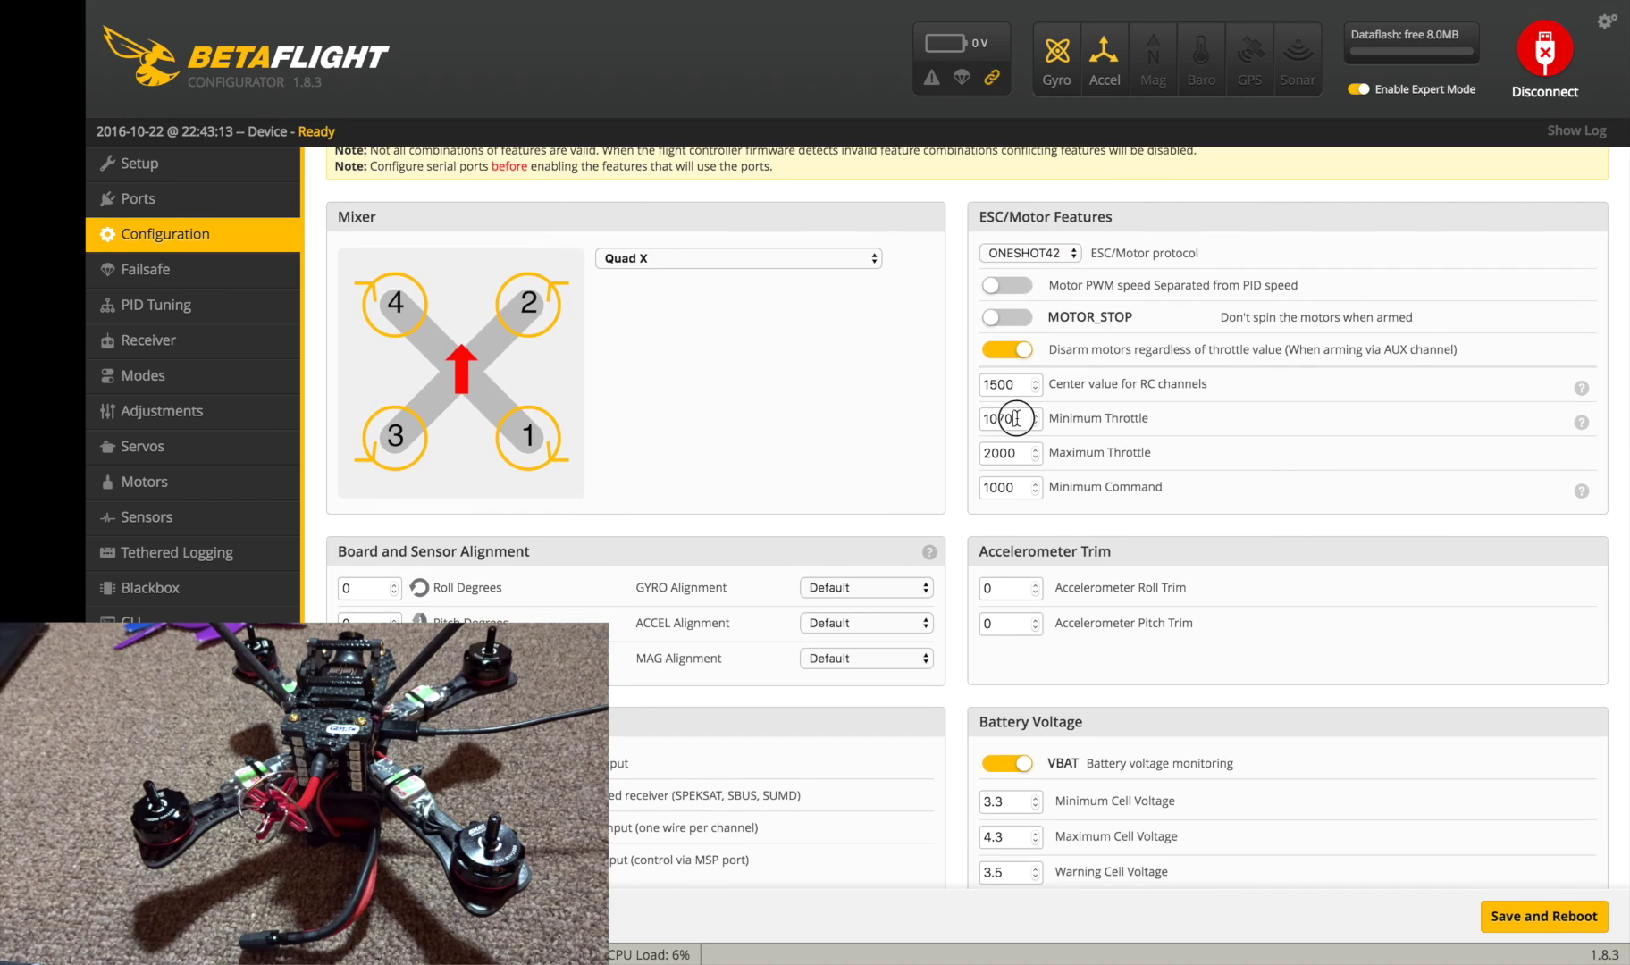
pyautogui.press('BackSpace')
pyautogui.scroll(-1, 1198, 519)
pyautogui.scroll(-1, 1217, 617)
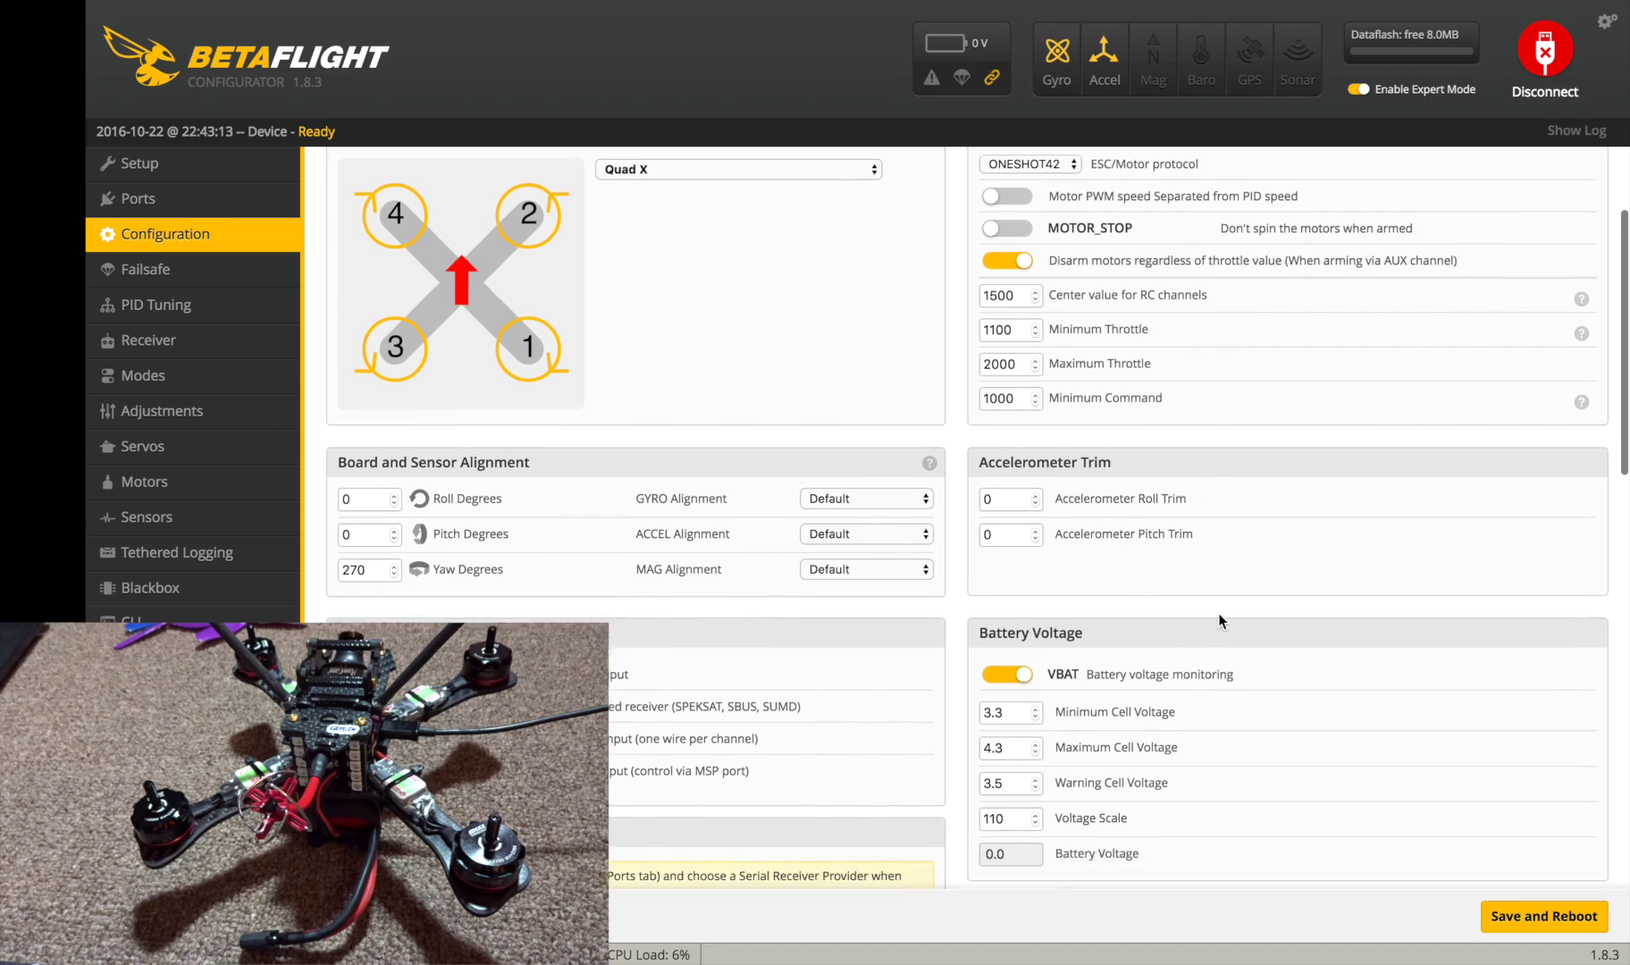
# - Set the receiver mode to RX_SERIAL with SBUS as the serial receiver provider
pyautogui.scroll(-1, 1218, 619)
pyautogui.click(346, 610)
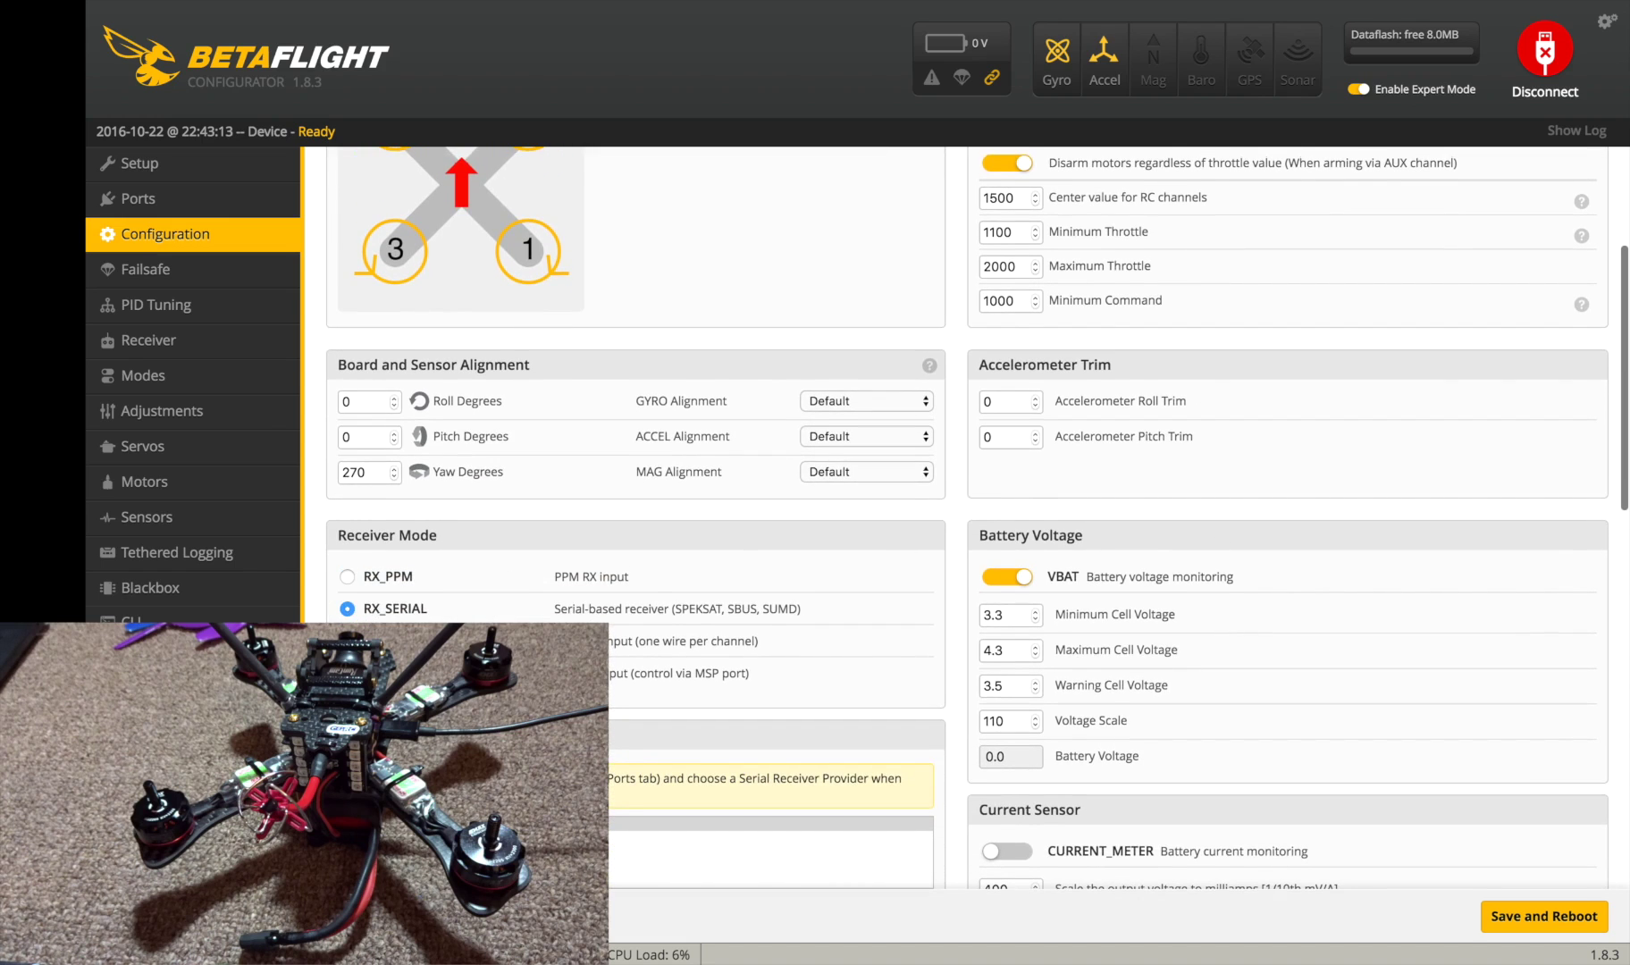
pyautogui.scroll(-2, 348, 615)
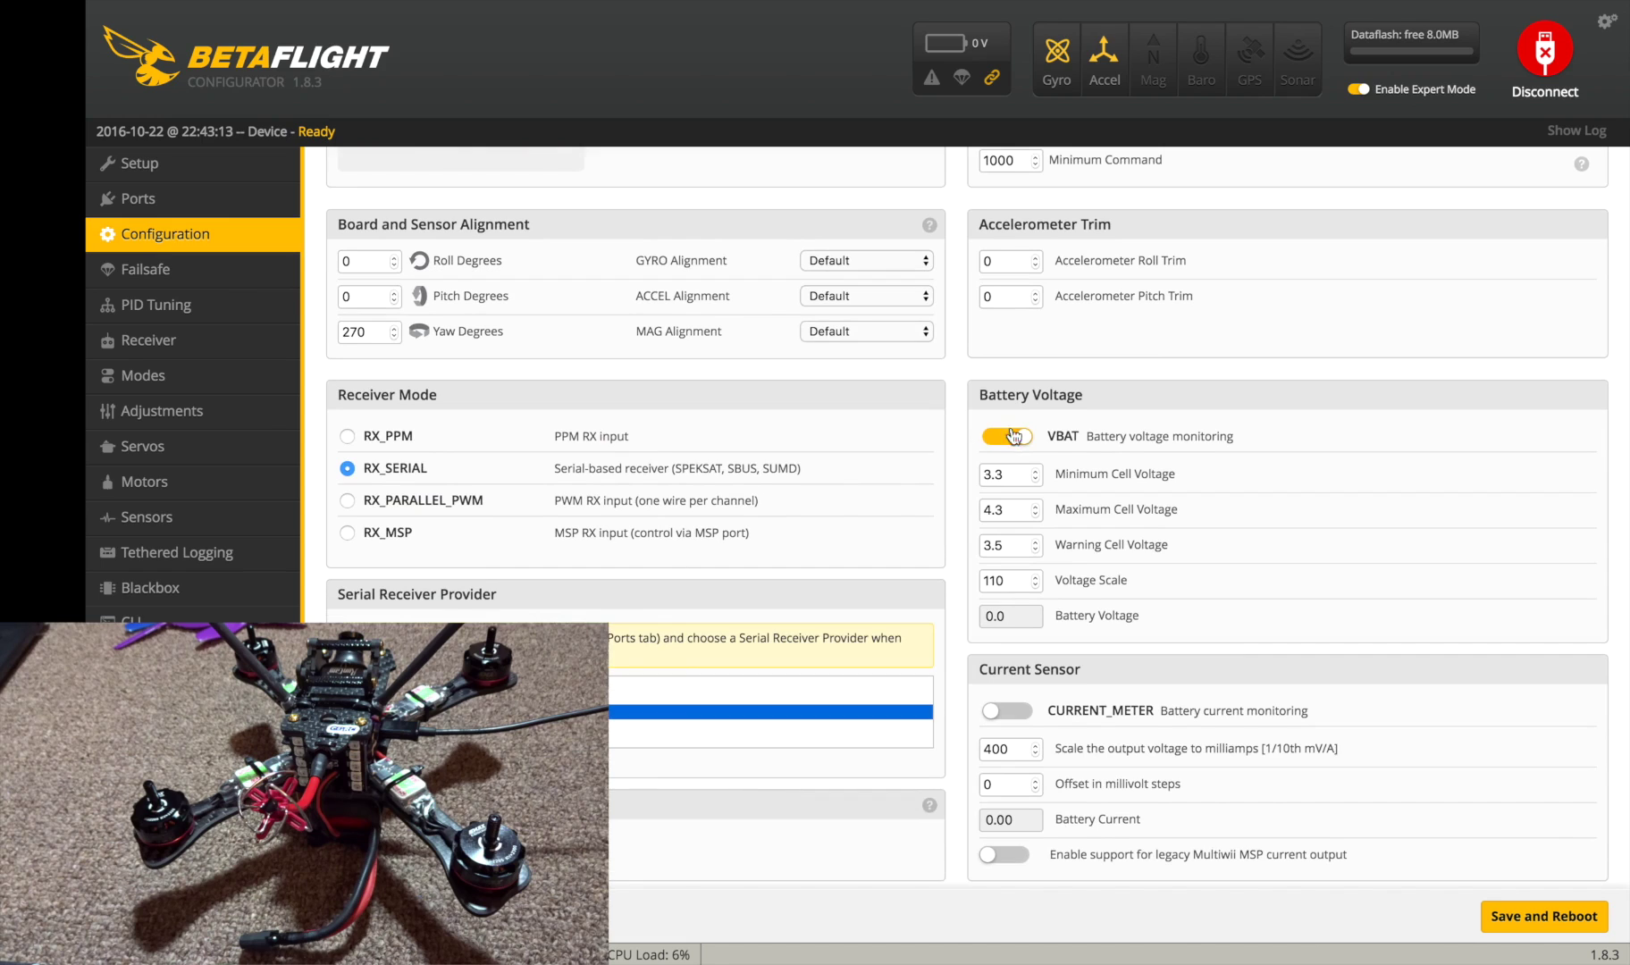
# - Set the gyro update frequency to 4KHz and the PID loop frequency to 2KHz, and disable the accelerometer
pyautogui.scroll(-3, 1363, 543)
pyautogui.scroll(-2, 1234, 664)
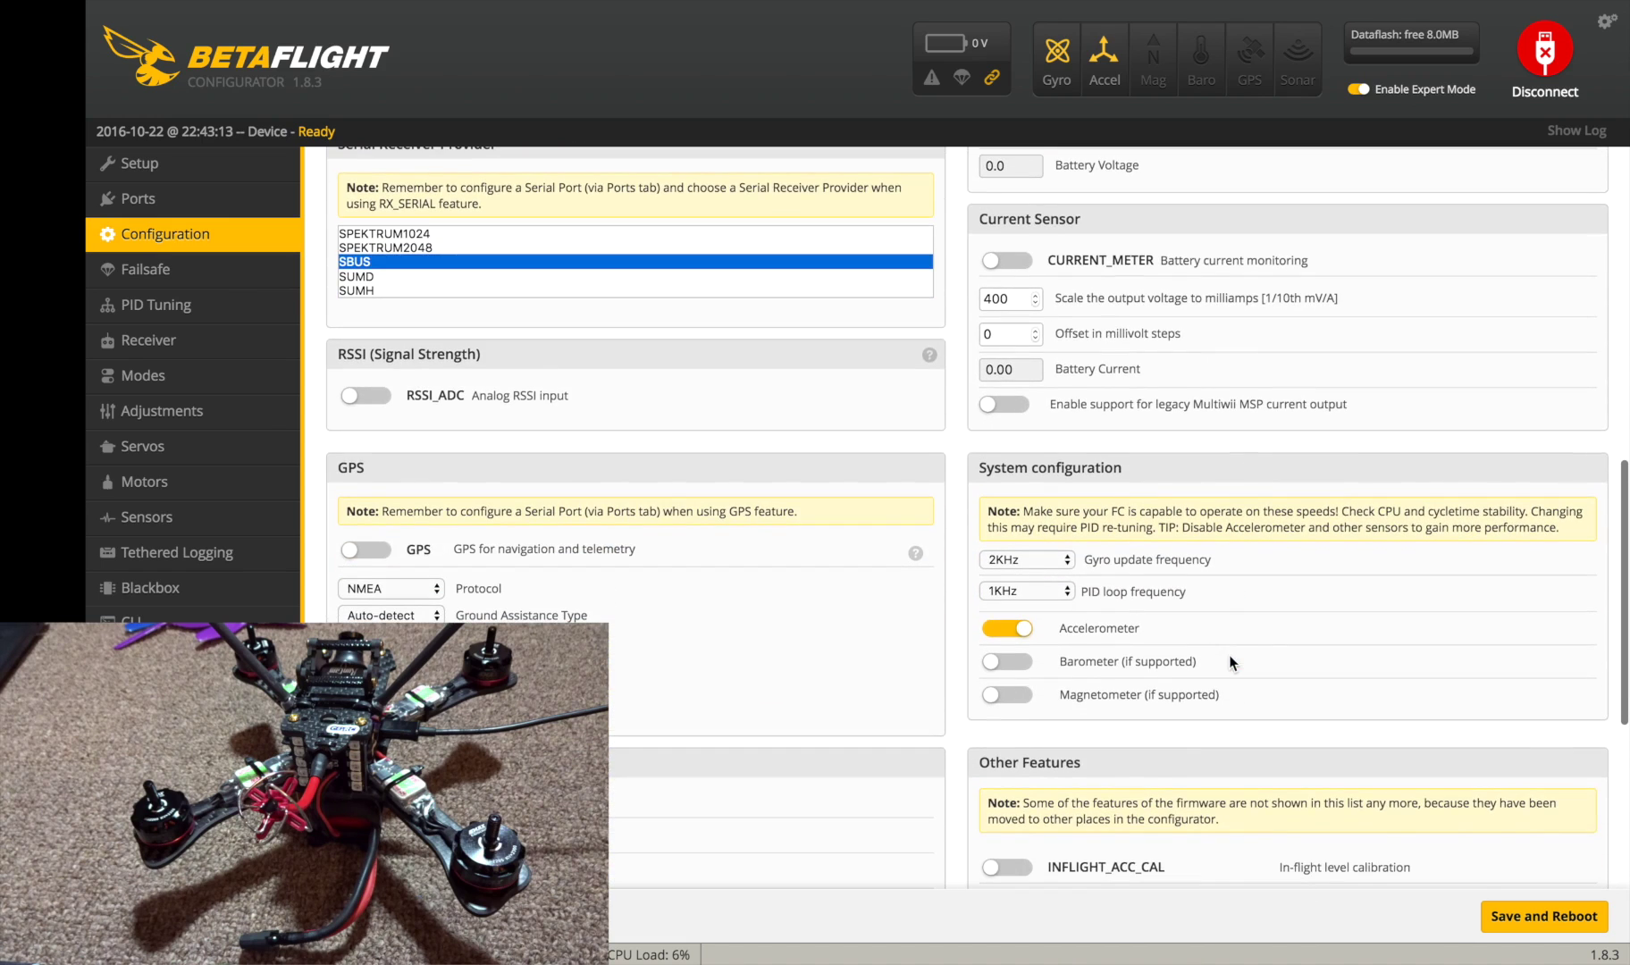
pyautogui.click(1031, 557)
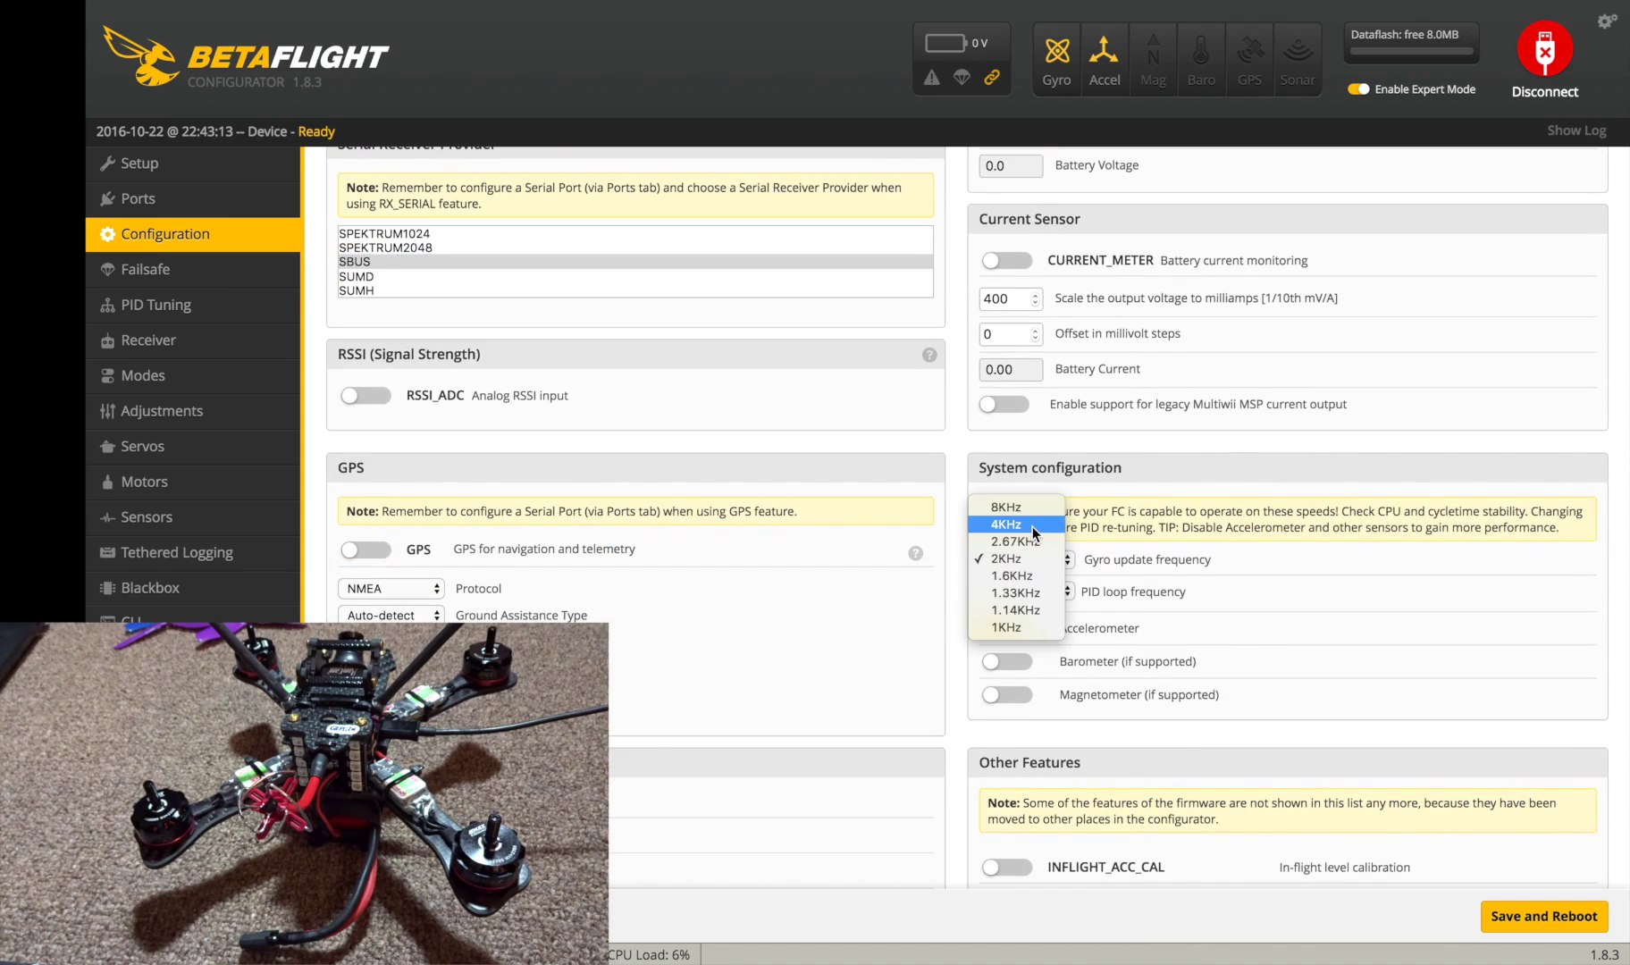
pyautogui.click(1037, 560)
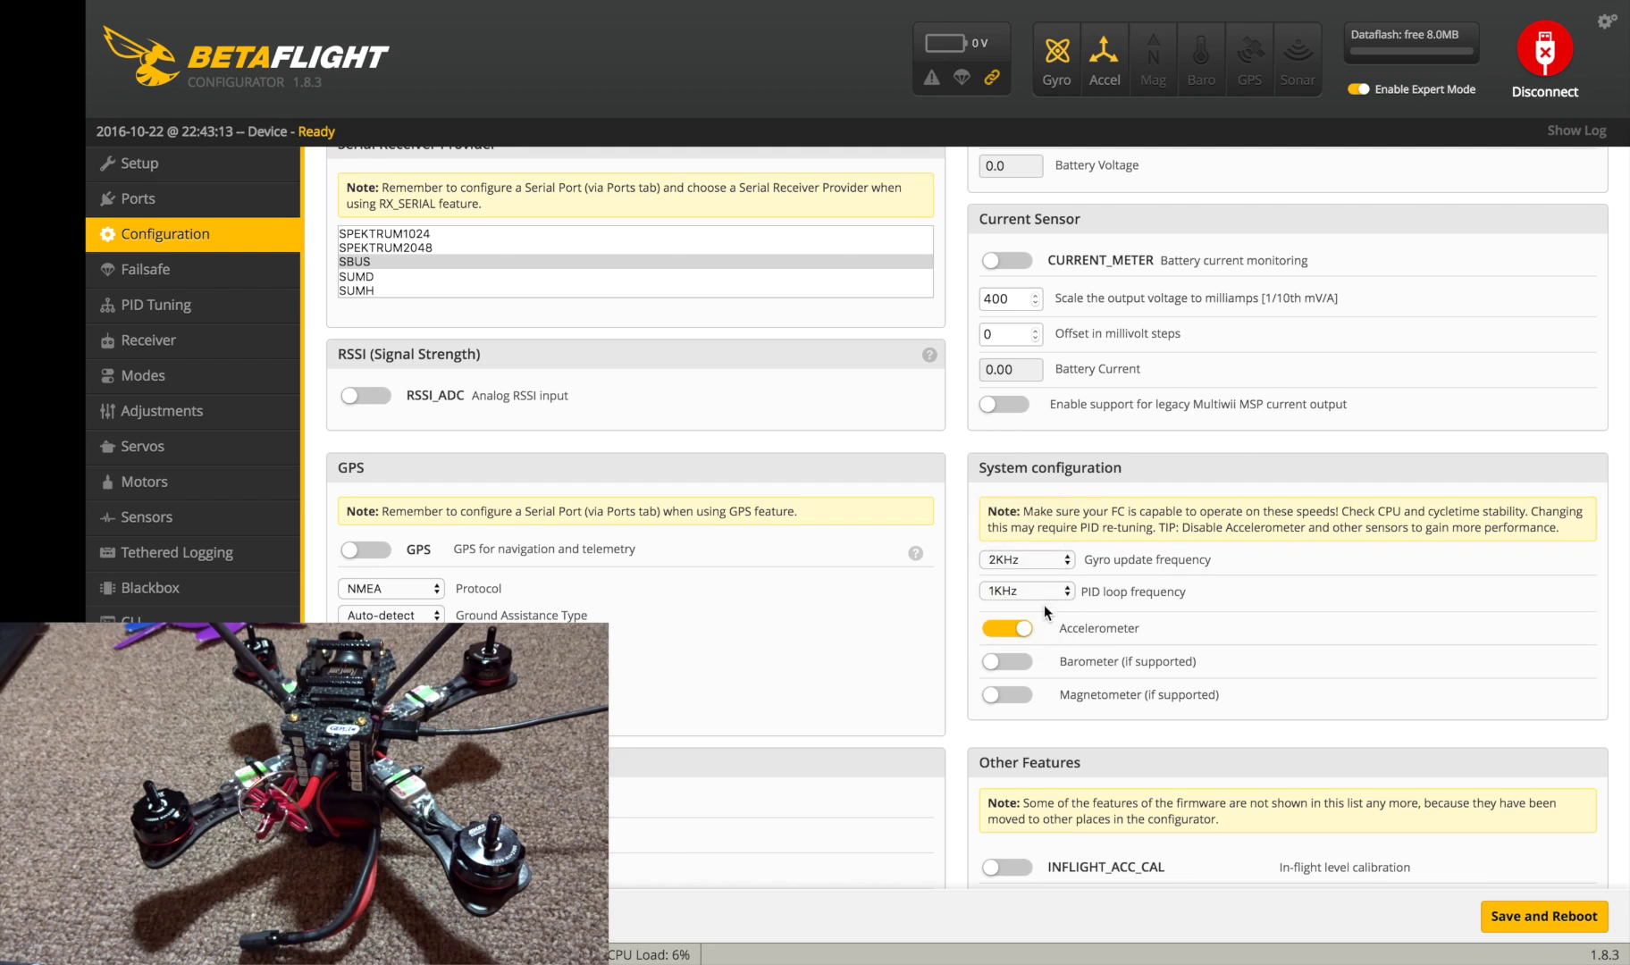
pyautogui.click(1002, 632)
pyautogui.scroll(-4, 1263, 612)
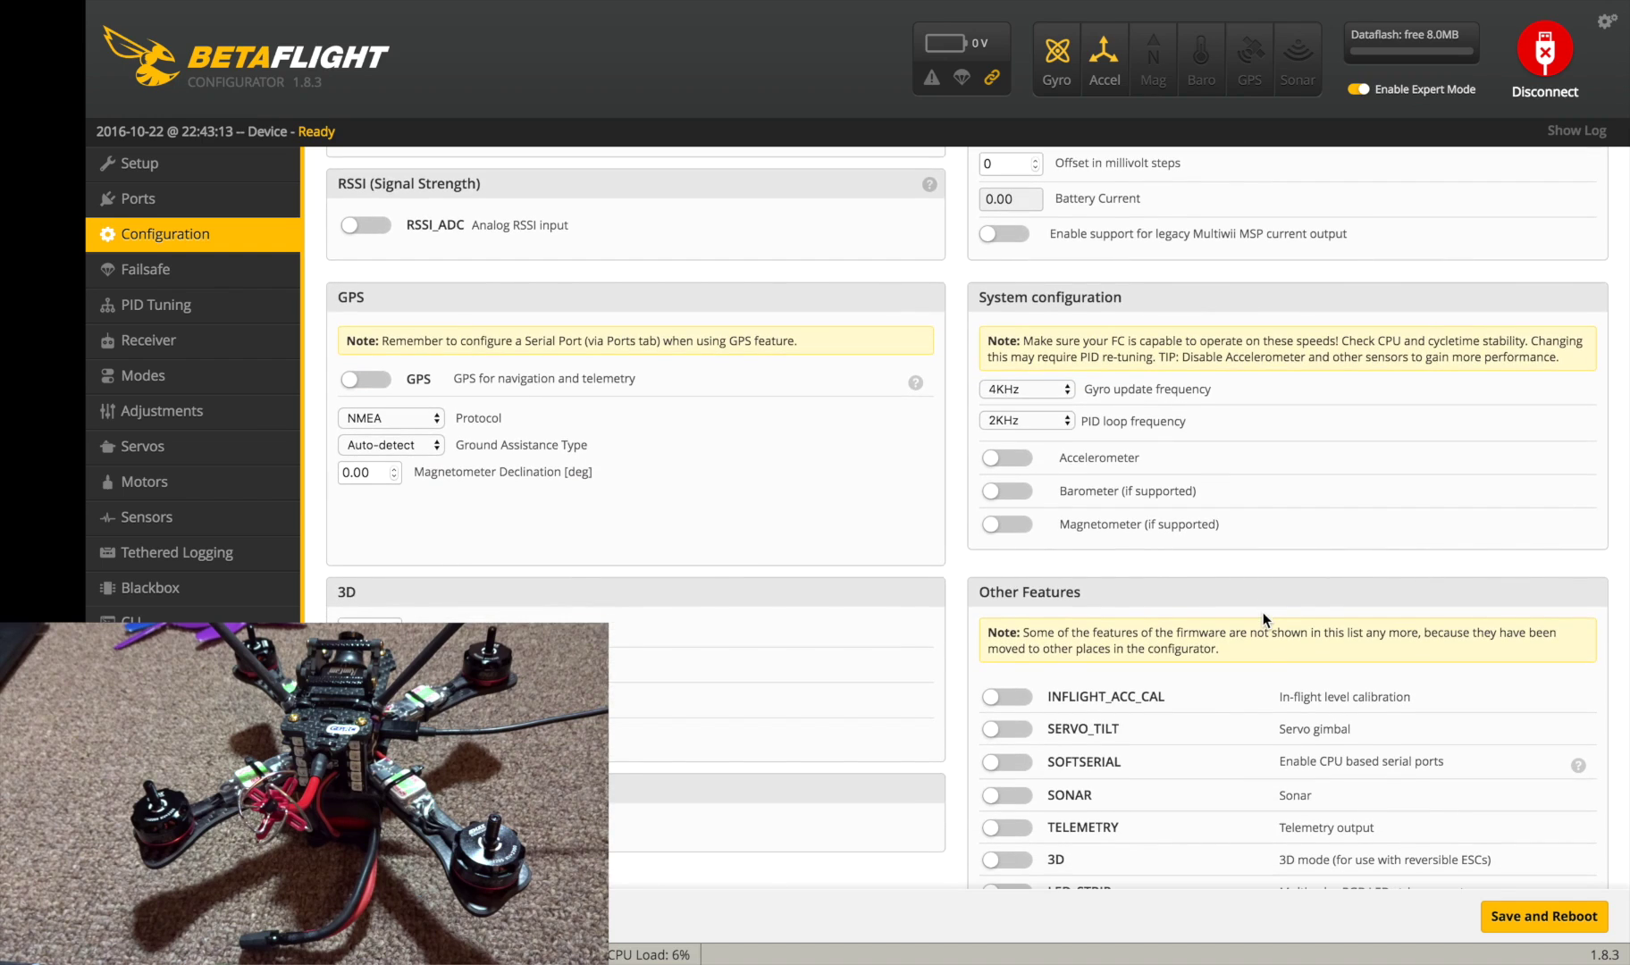
# - Disable BLACKBOX, enable AIRMODE and name the craft GB-X210, then save and reboot and review the saved configuration
pyautogui.scroll(-3, 1264, 612)
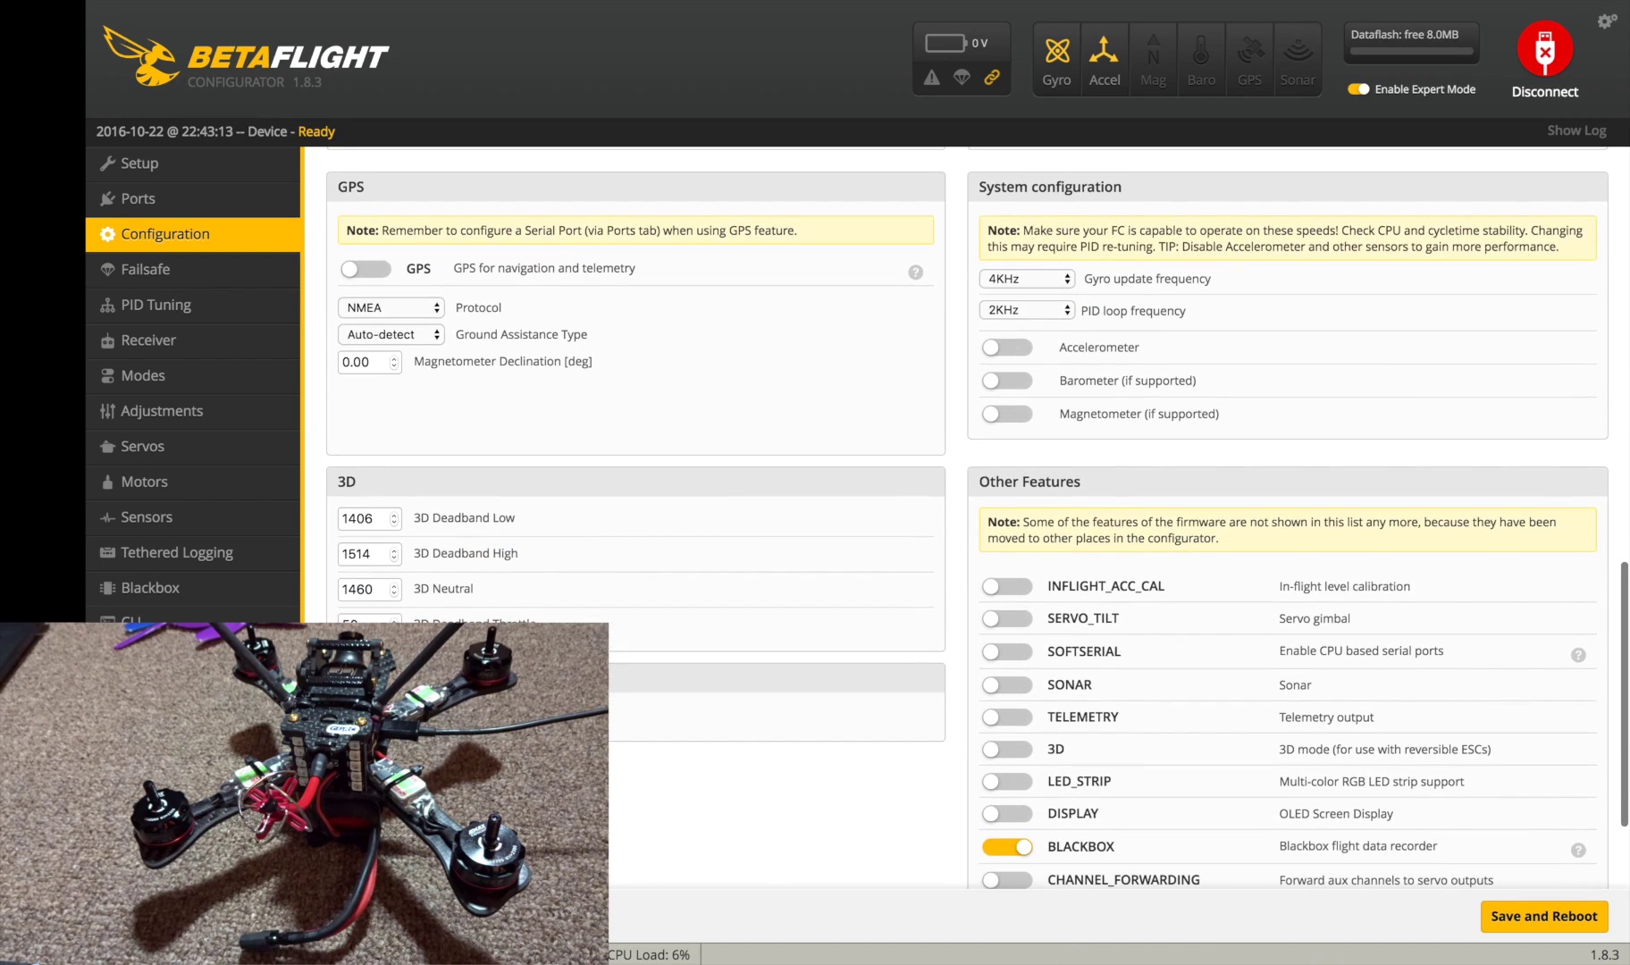
pyautogui.scroll(-4, 1224, 681)
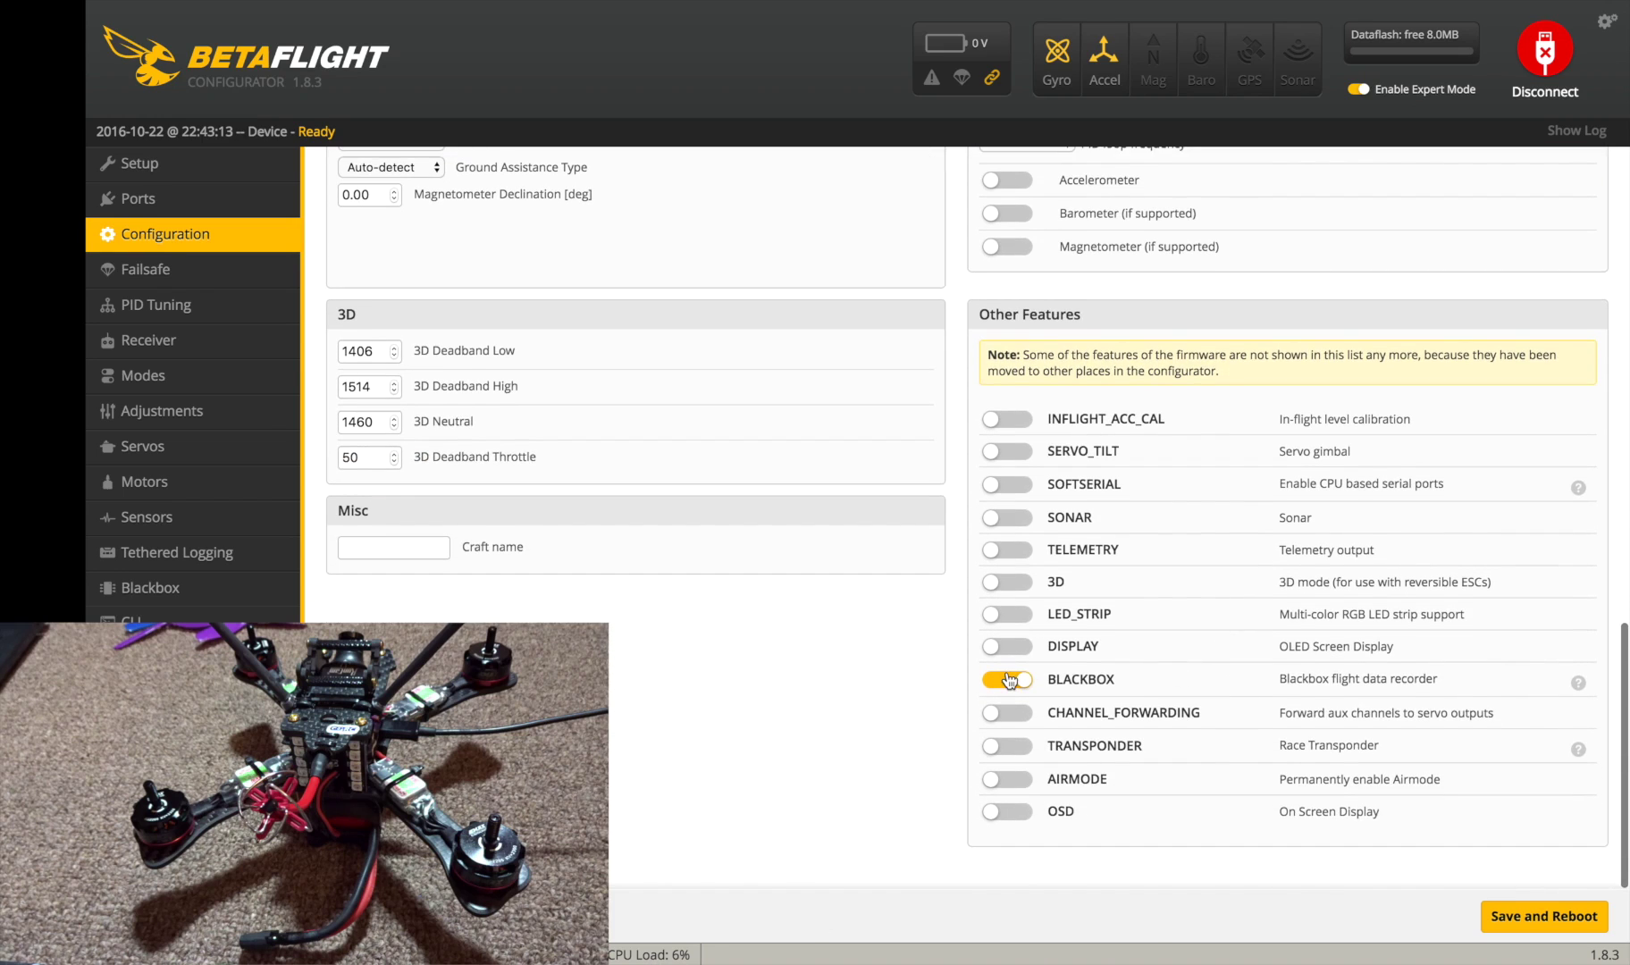
pyautogui.click(1009, 681)
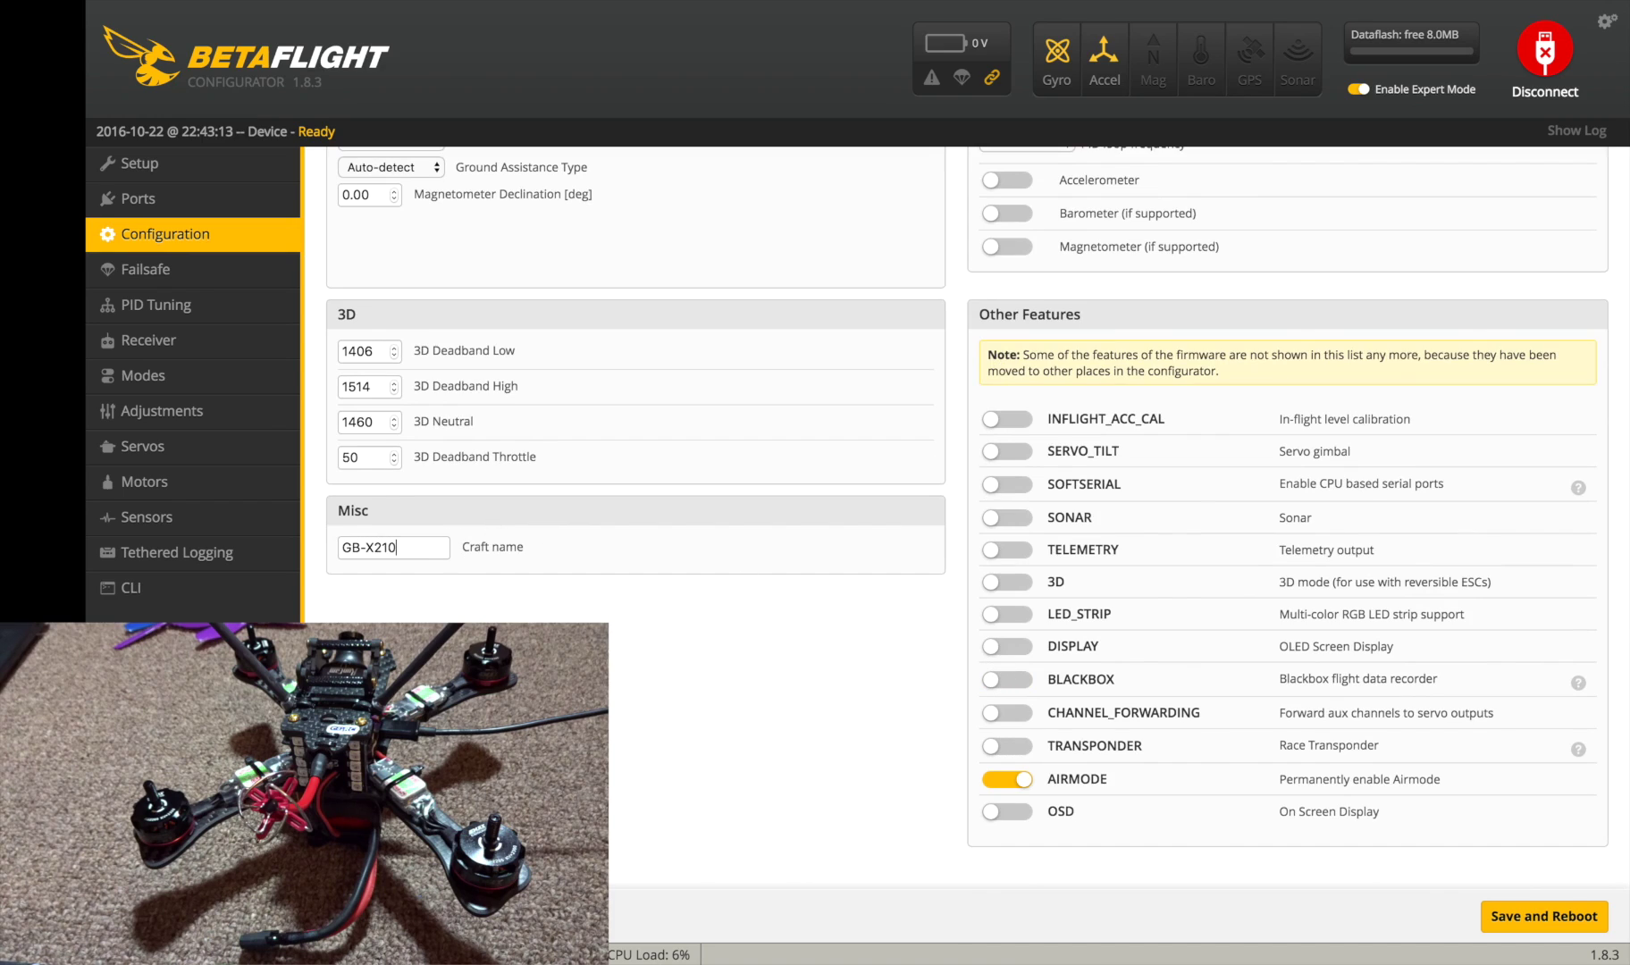
pyautogui.click(1510, 925)
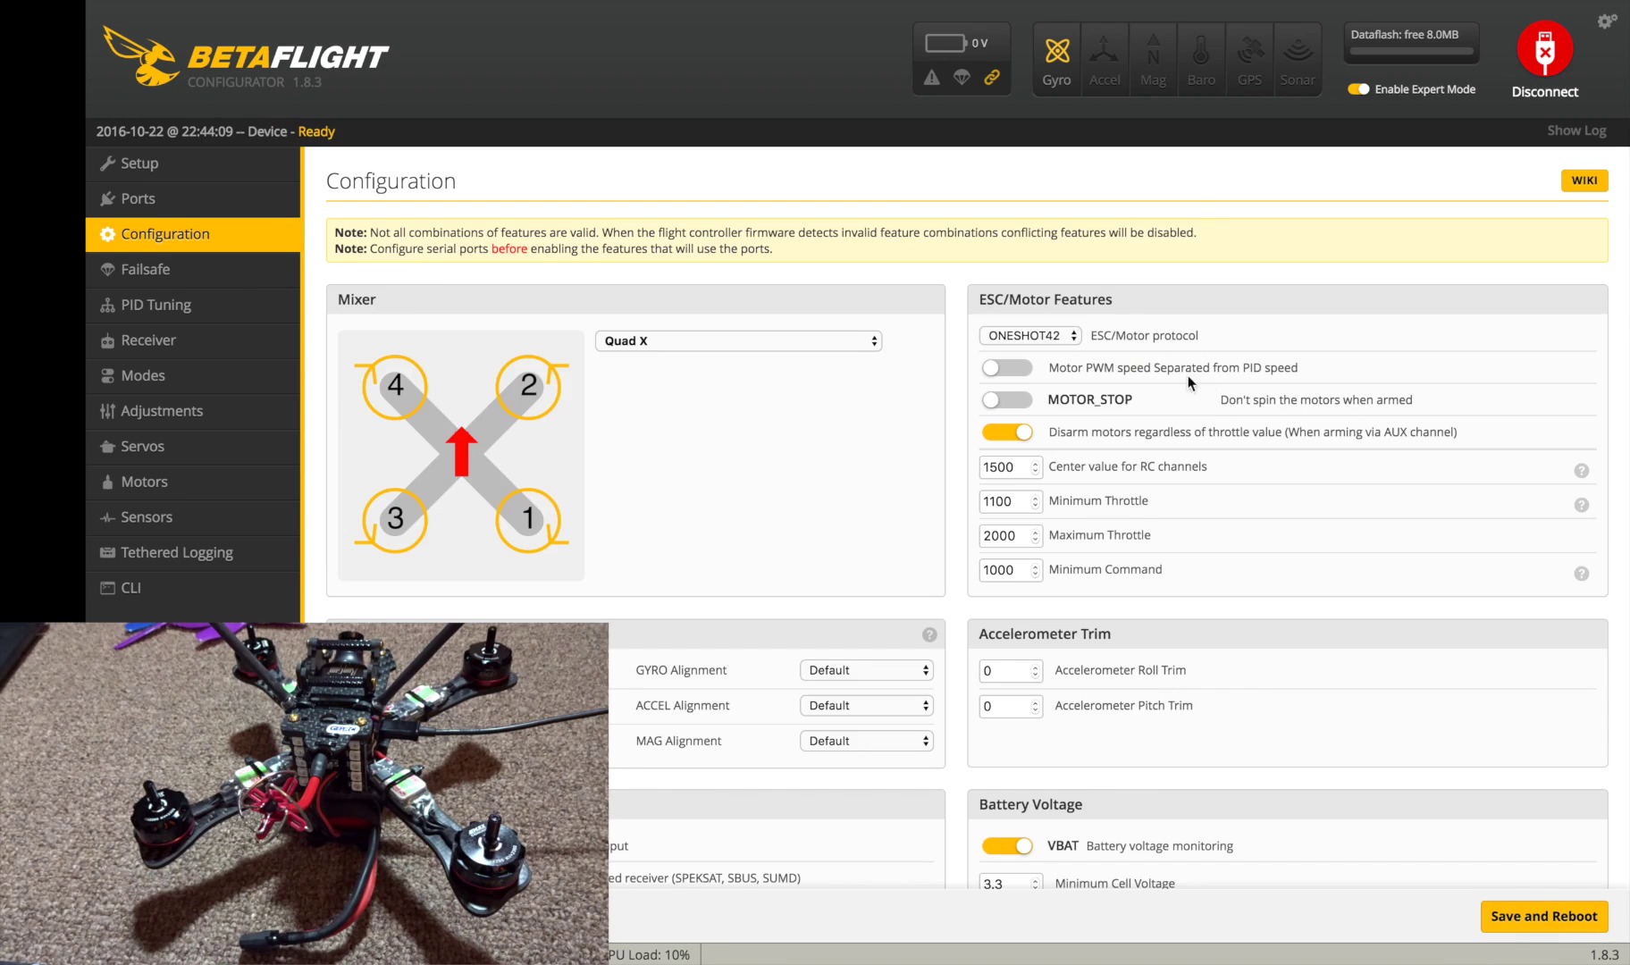
pyautogui.scroll(-3, 1178, 619)
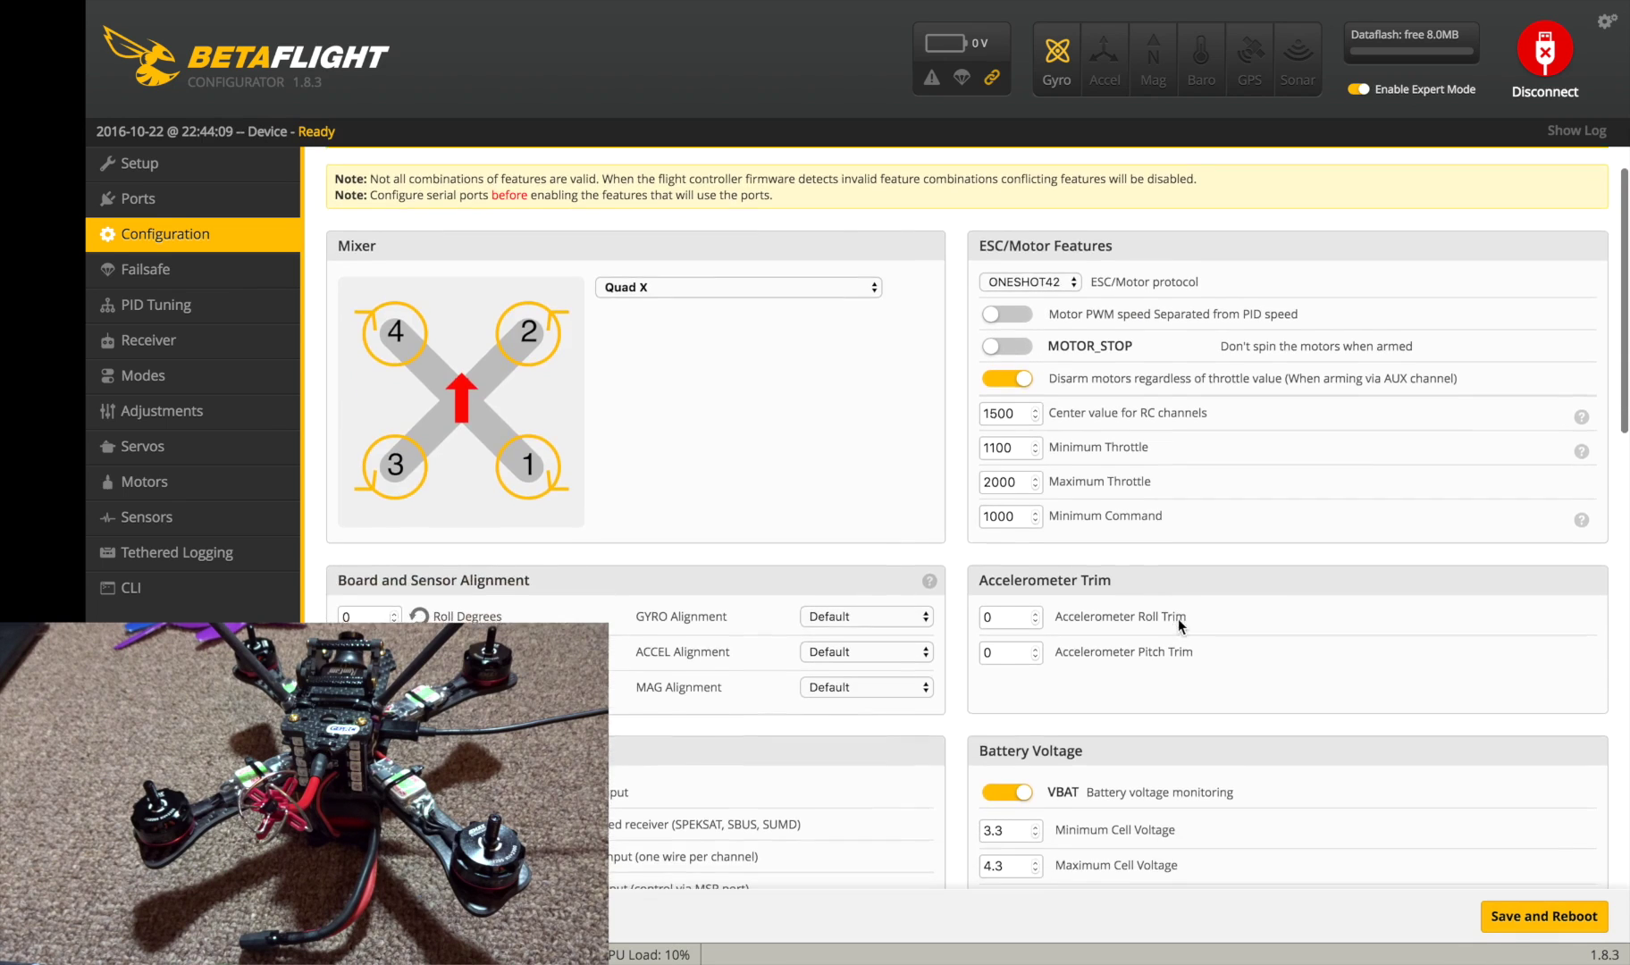
pyautogui.scroll(-10, 1178, 620)
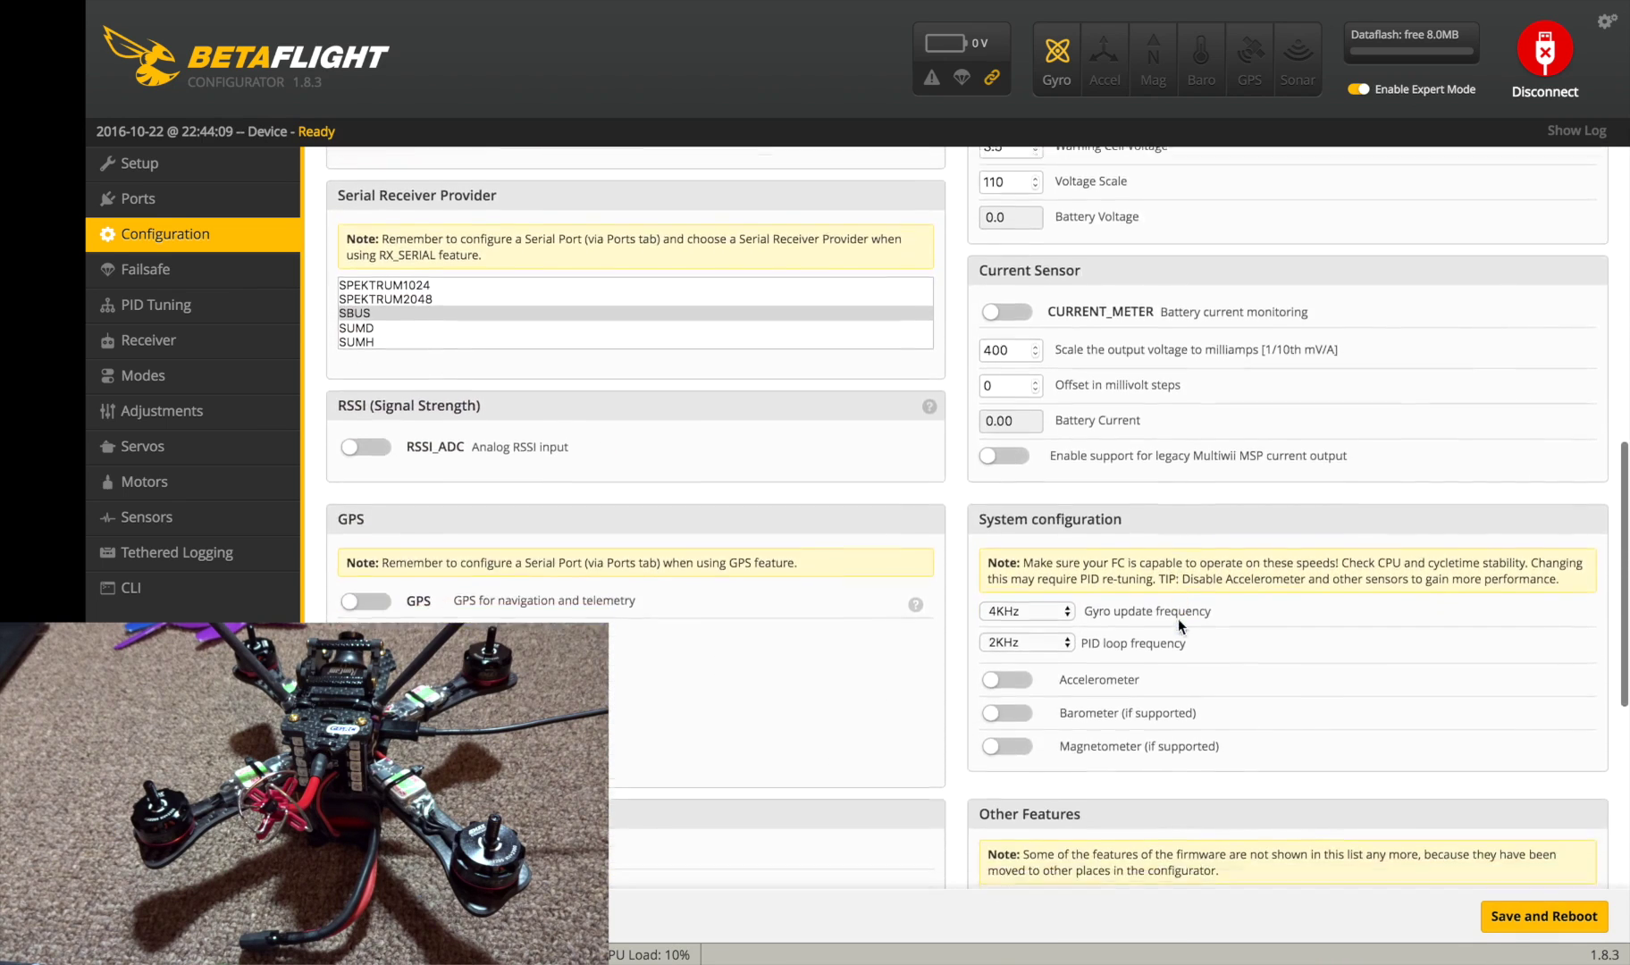
pyautogui.scroll(-5, 1177, 619)
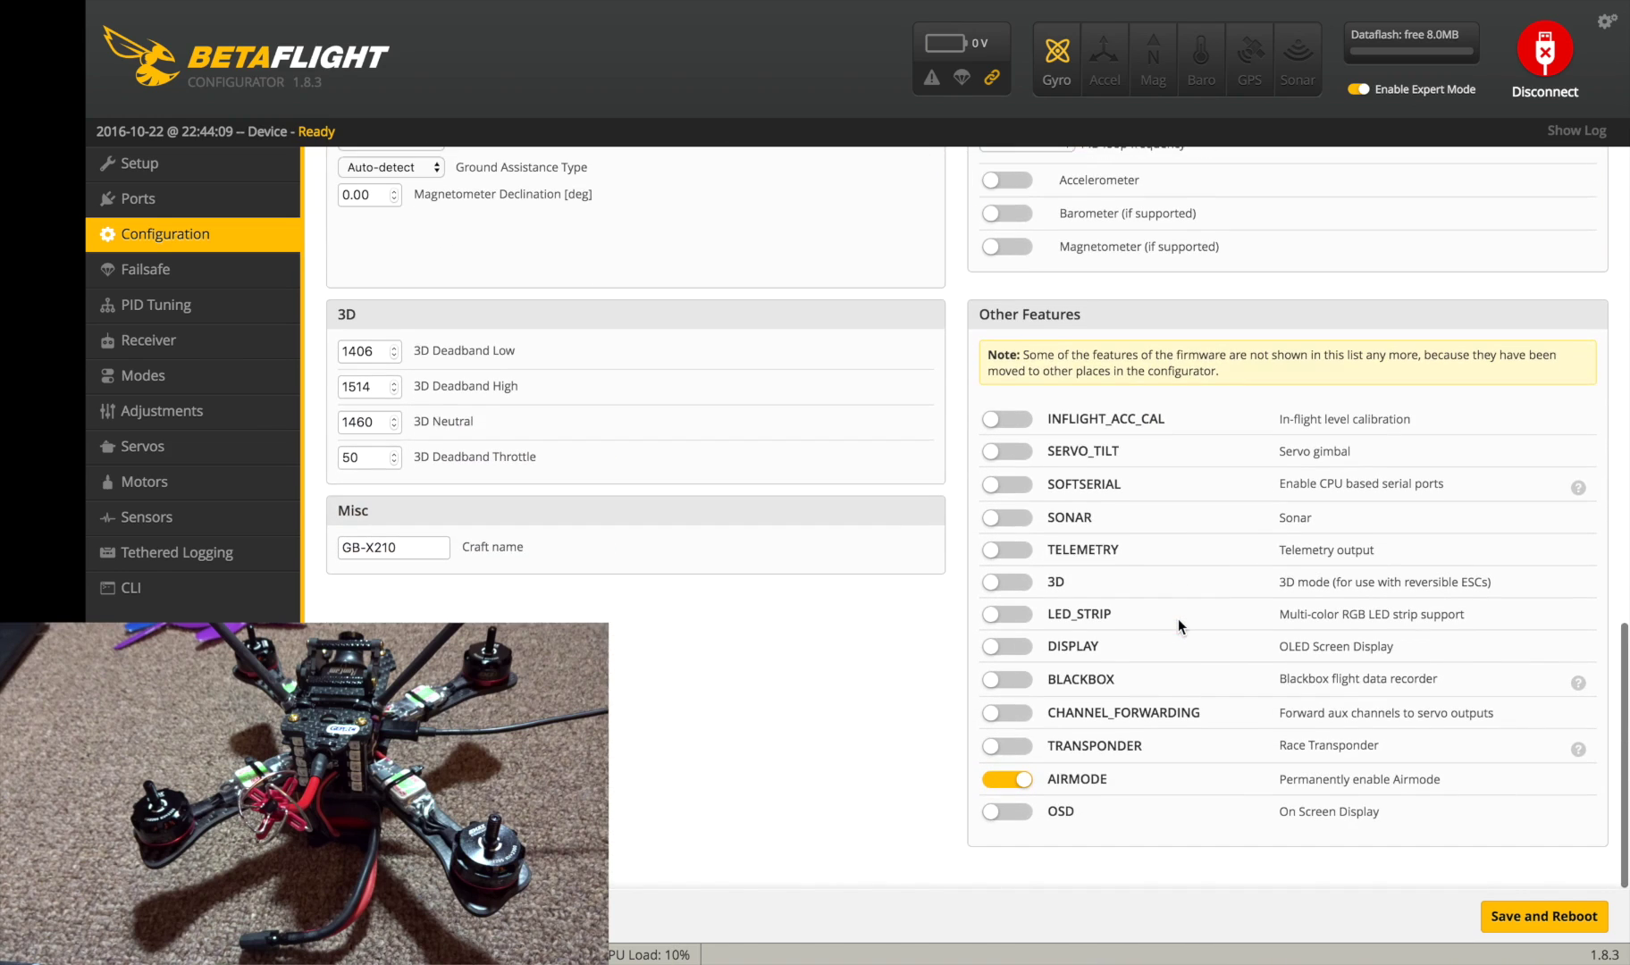
pyautogui.scroll(15, 1178, 620)
pyautogui.scroll(3, 1178, 619)
# - Set the failsafe stage 2 guard time and Throttle Low Delay to 4 each, then save and reboot
pyautogui.click(145, 269)
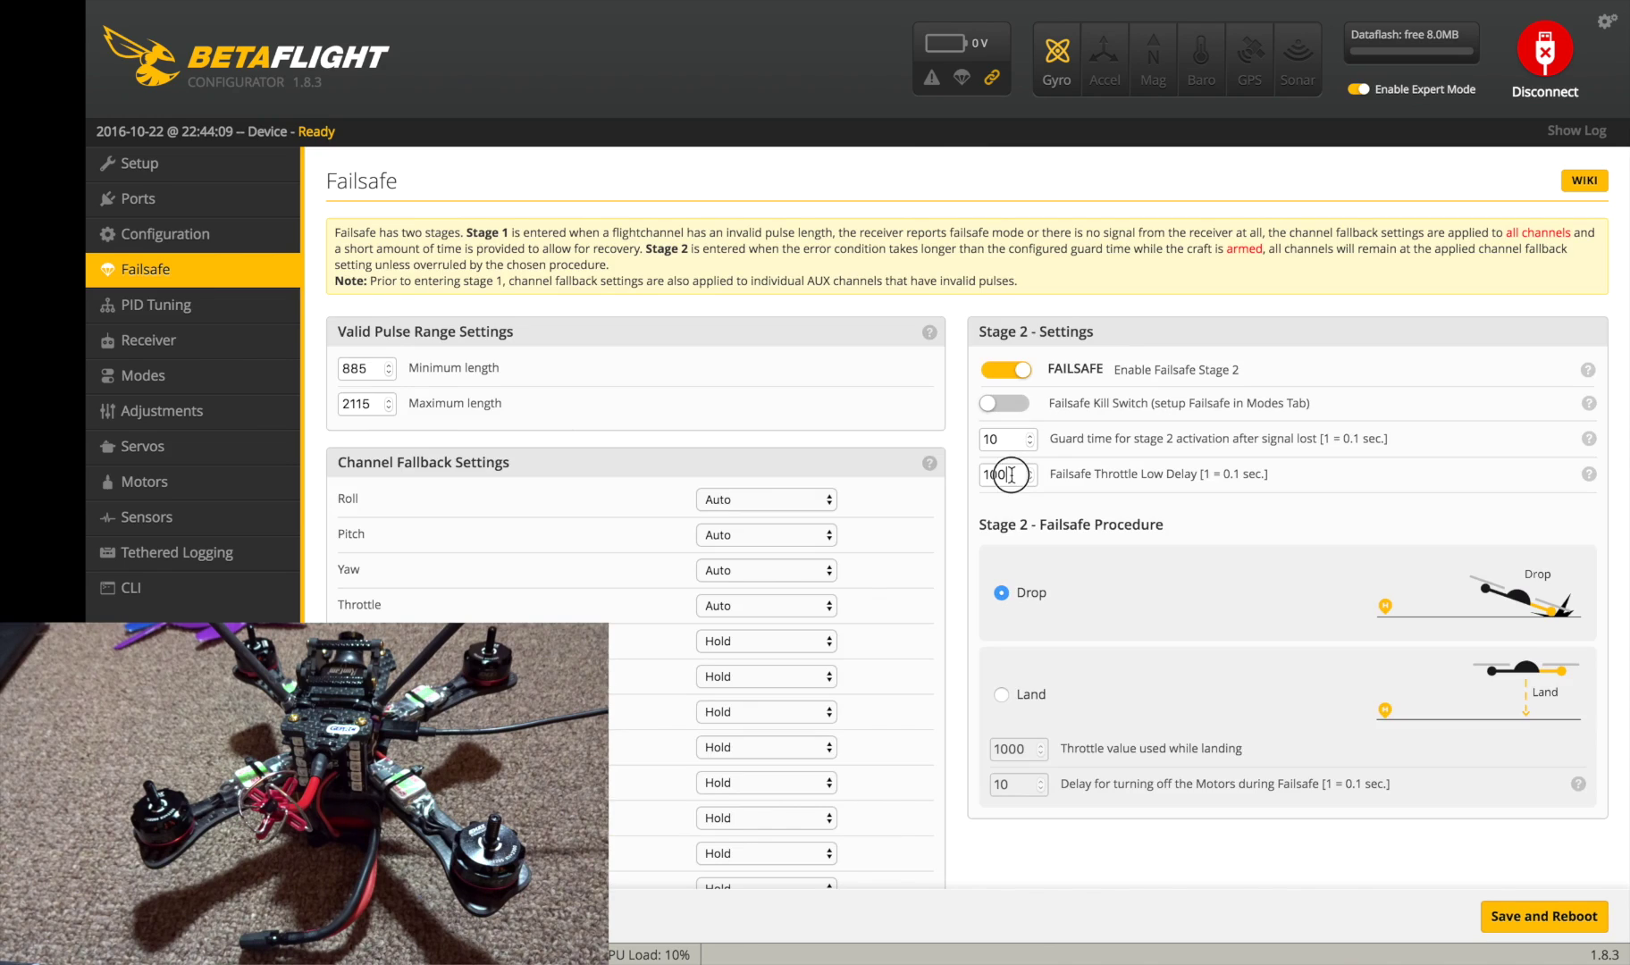
pyautogui.moveTo(1010, 474); pyautogui.dragTo(865, 481)
pyautogui.write('.4')
pyautogui.scroll(-3, 1281, 672)
pyautogui.click(1542, 913)
pyautogui.click(1513, 930)
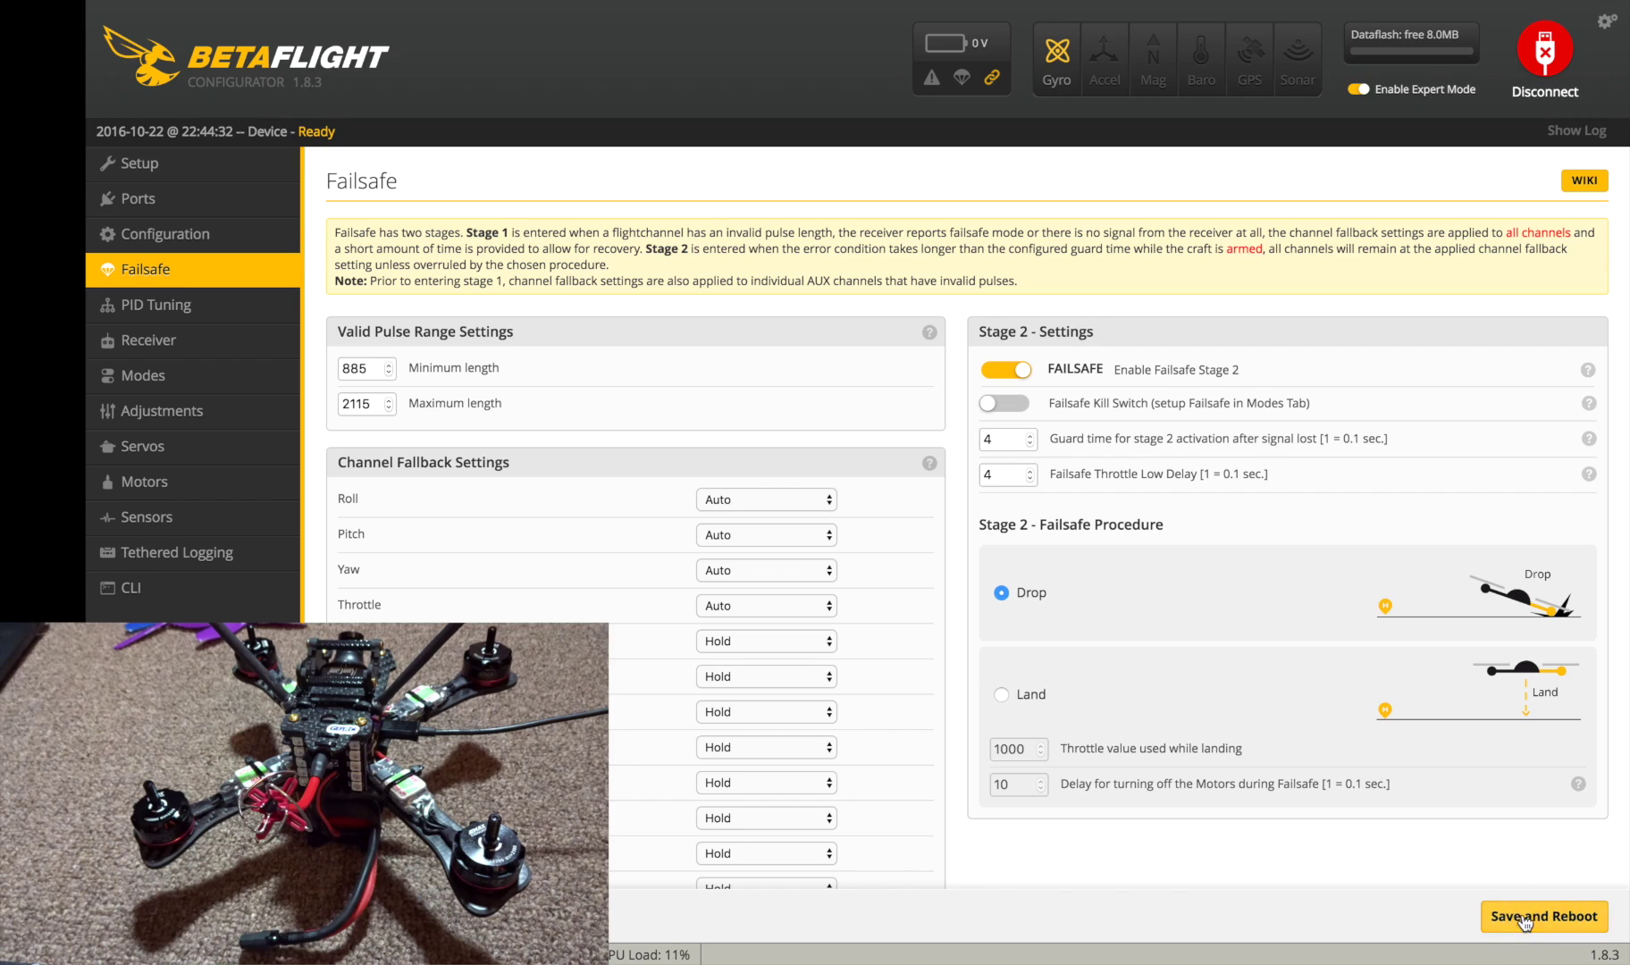
# - Raise the shared roll and pitch RC Rate to 1.1 in the PID tuning settings
pyautogui.click(268, 313)
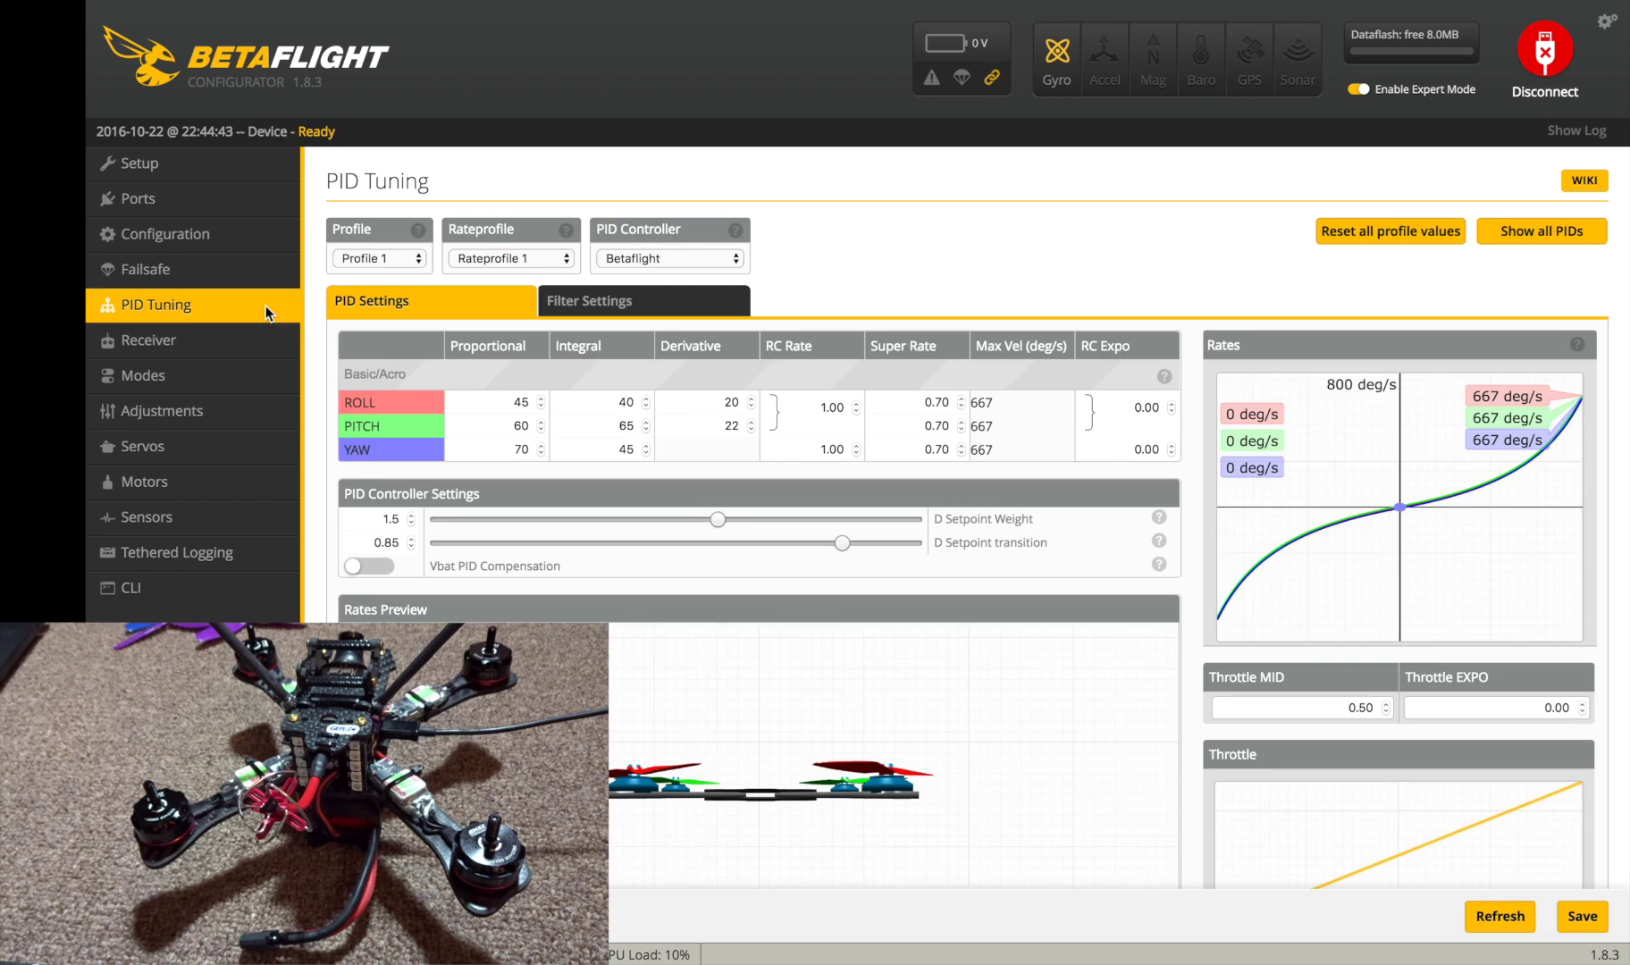
pyautogui.scroll(-1, 1259, 324)
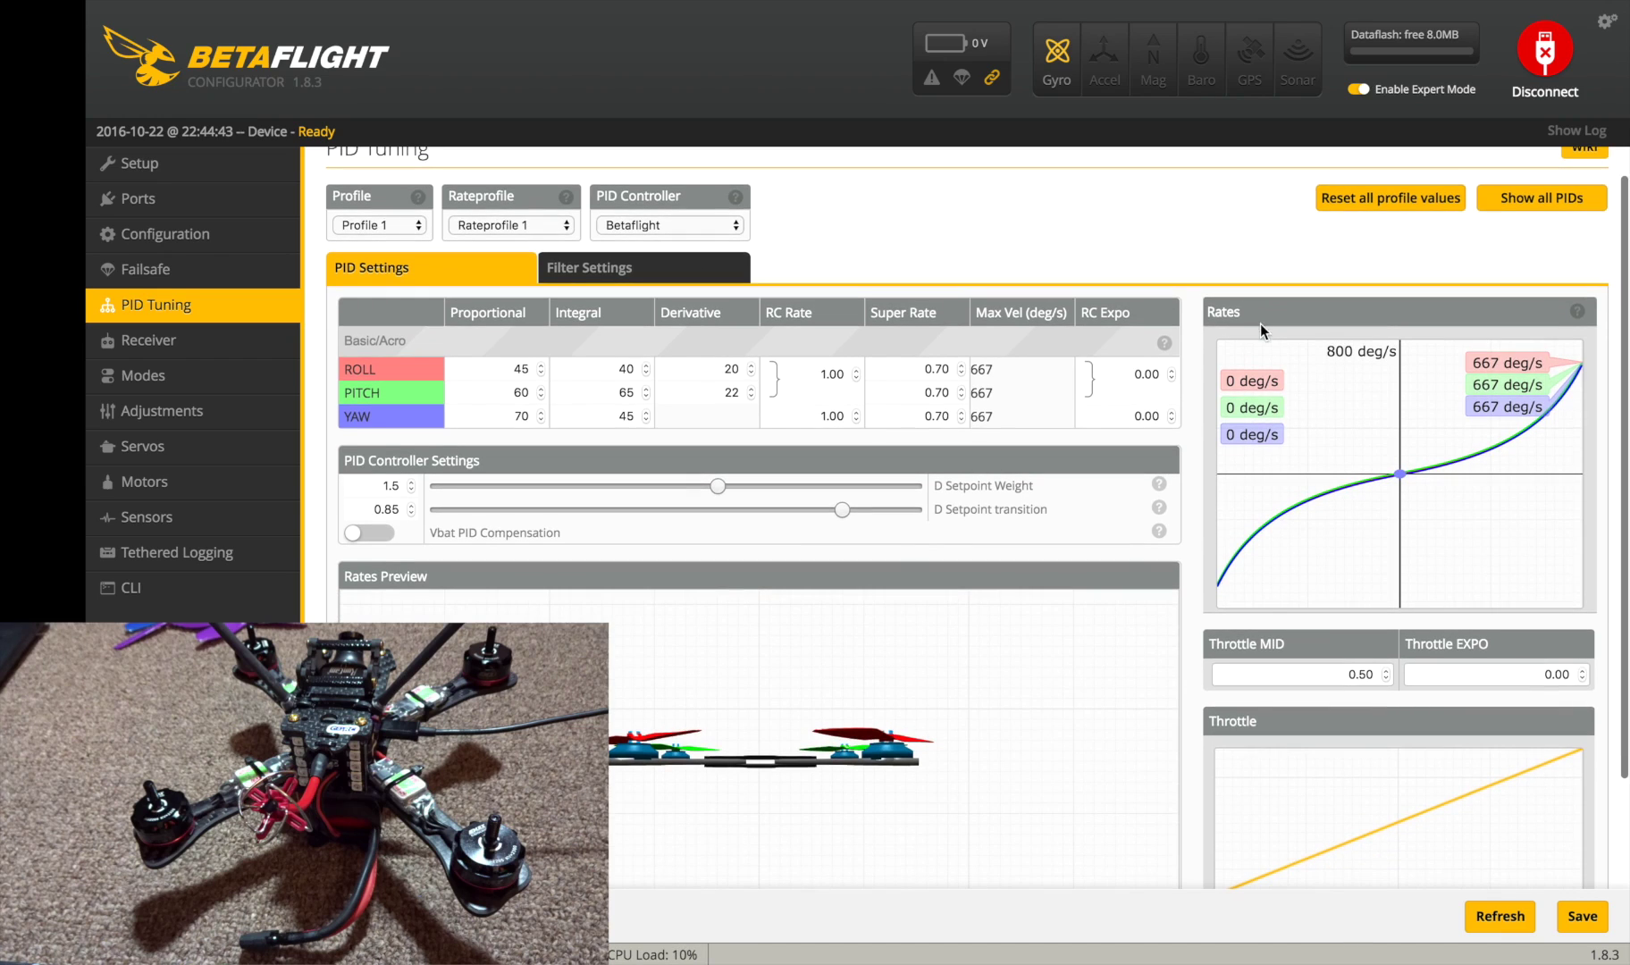
pyautogui.click(856, 369)
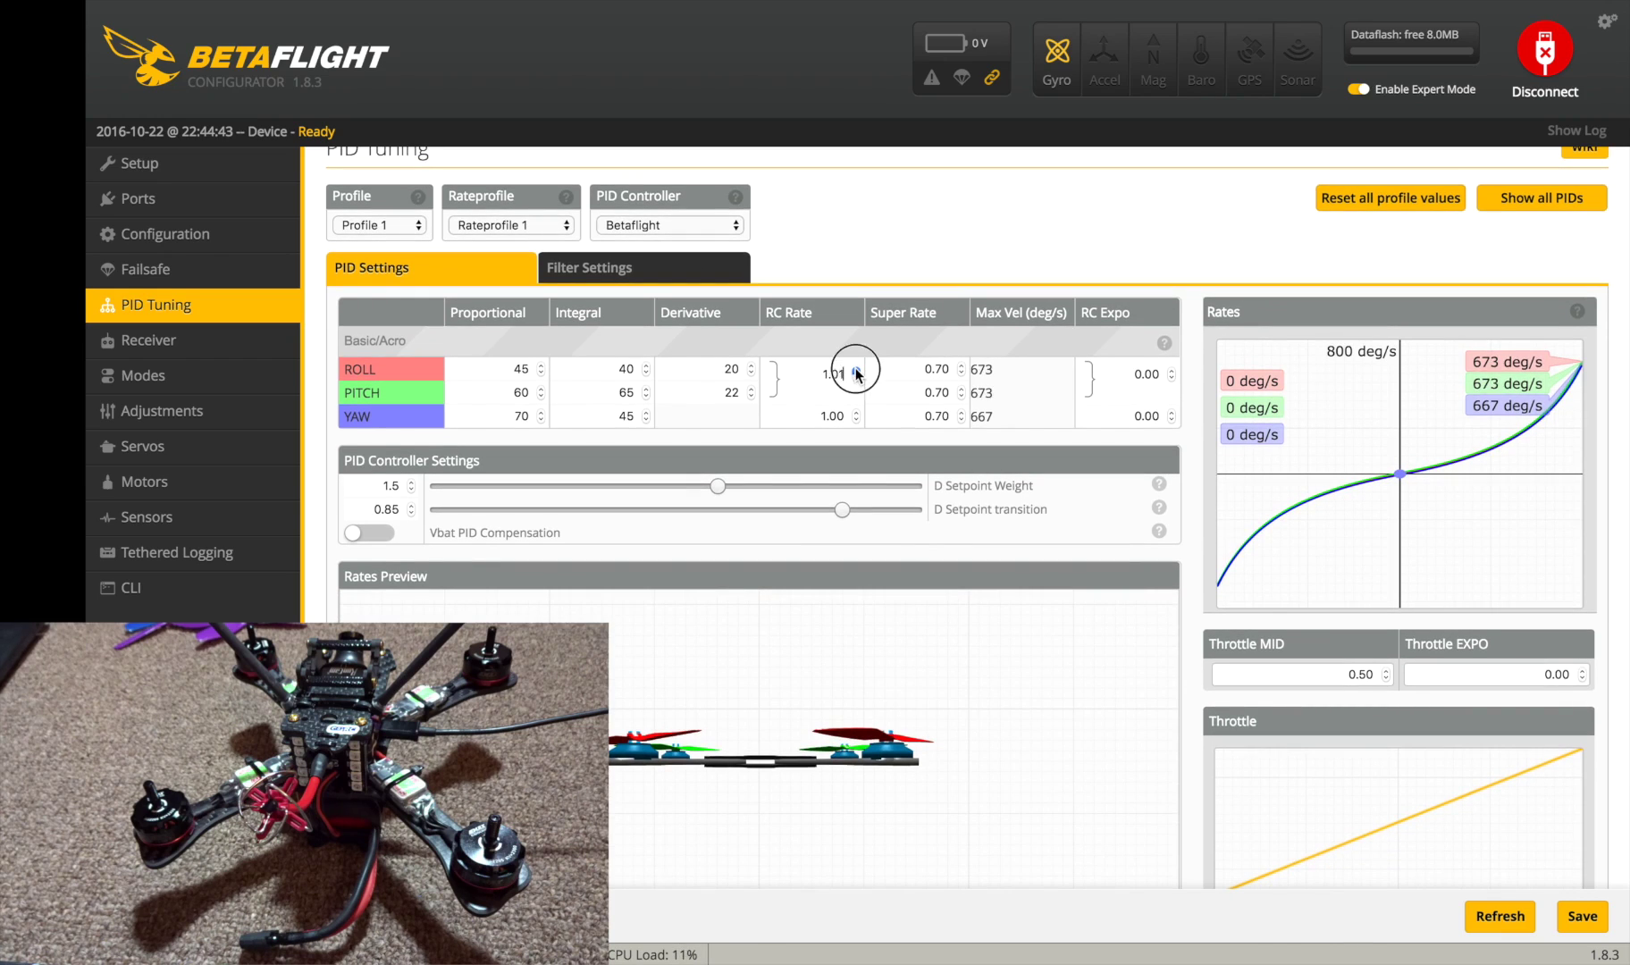
pyautogui.click(856, 369)
pyautogui.click(855, 369)
pyautogui.click(856, 369)
pyautogui.click(856, 369)
pyautogui.click(856, 369)
pyautogui.click(856, 369)
pyautogui.click(856, 369)
pyautogui.click(856, 369)
pyautogui.click(855, 369)
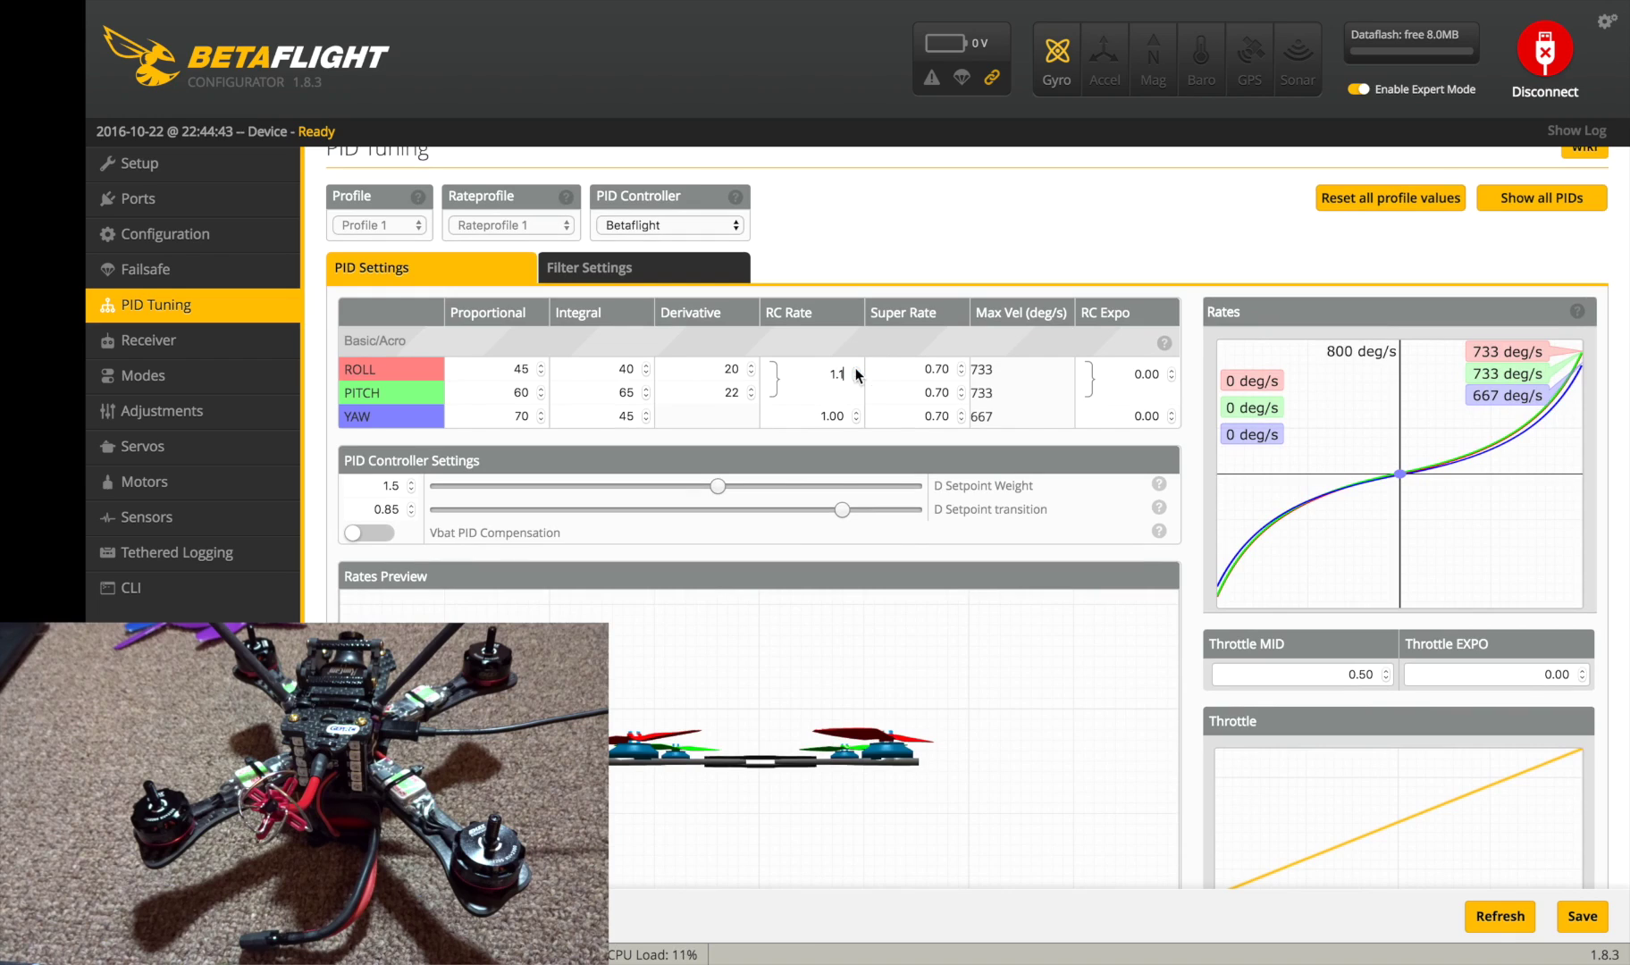
# - Raise the roll Super Rate to 0.80 in the PID settings
pyautogui.click(961, 366)
pyautogui.click(962, 366)
pyautogui.click(962, 366)
pyautogui.click(961, 366)
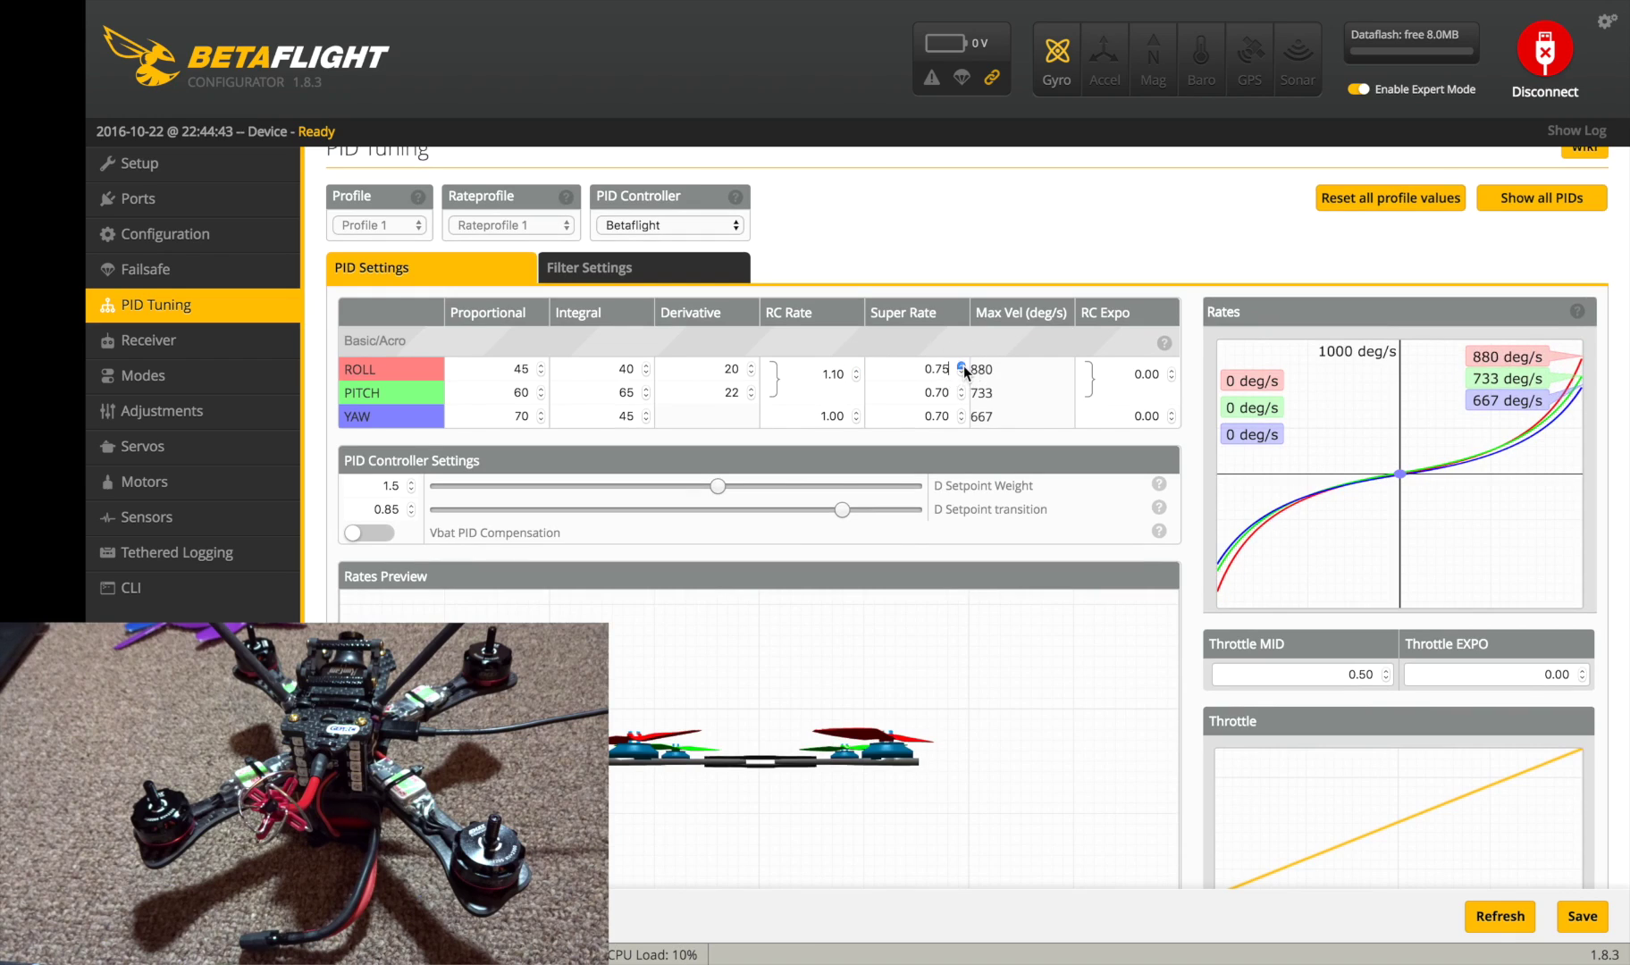
pyautogui.click(961, 366)
pyautogui.click(962, 366)
pyautogui.click(961, 367)
pyautogui.click(962, 366)
pyautogui.click(962, 366)
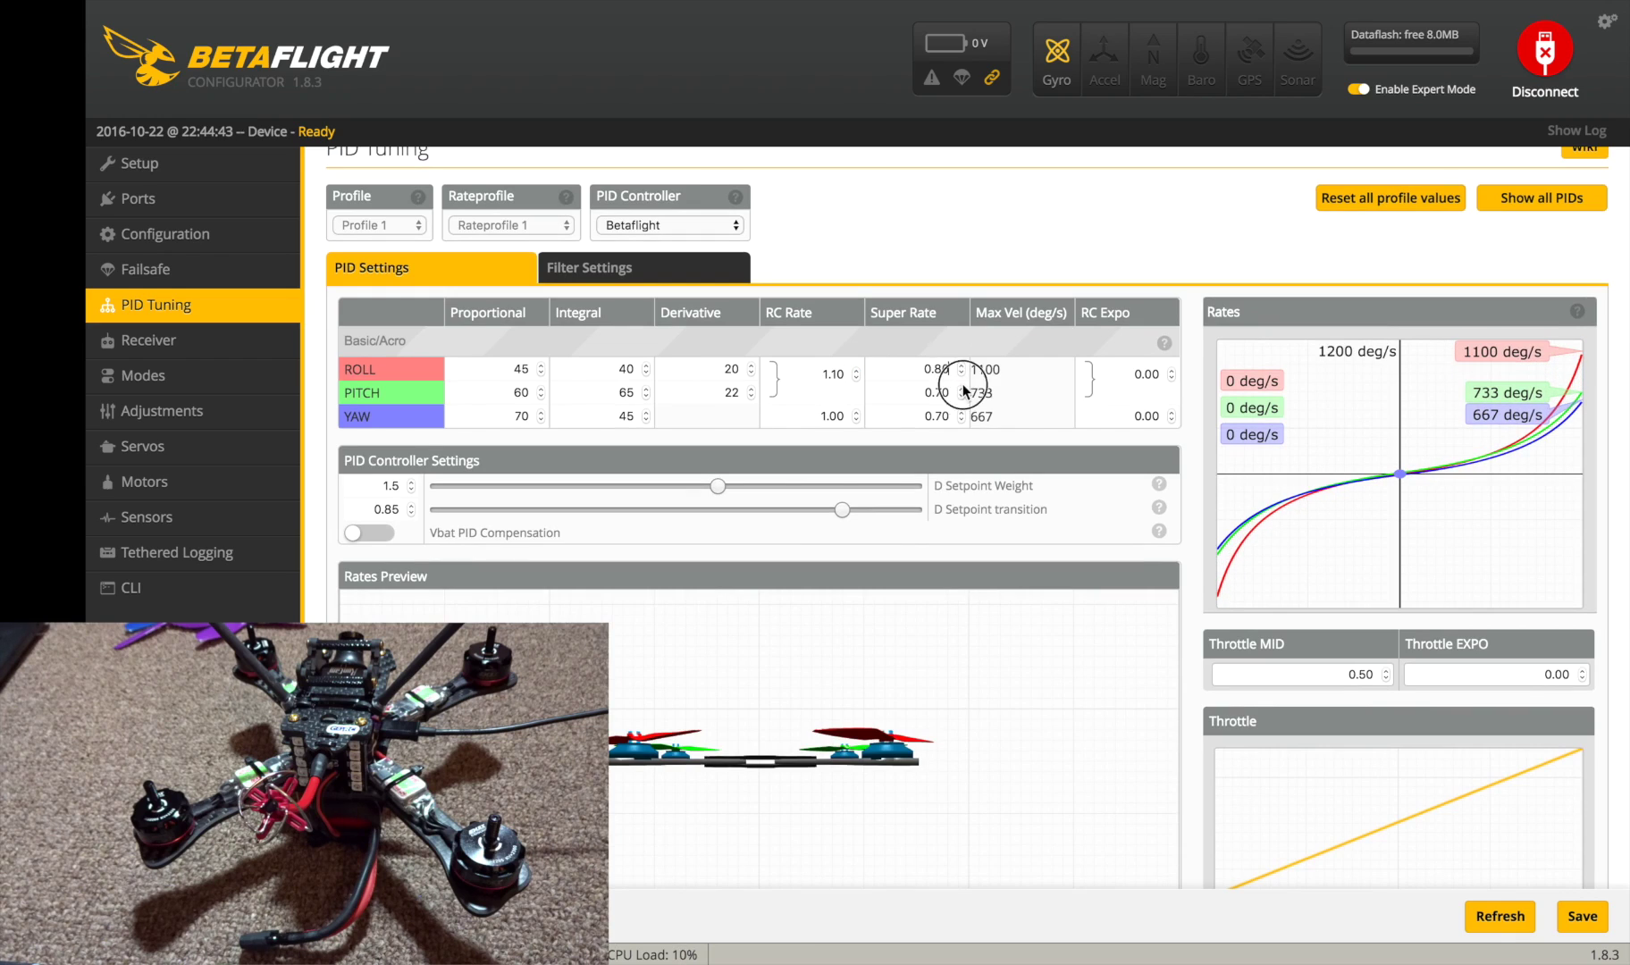
# - Raise the pitch Super Rate to 0.82 in the PID settings
pyautogui.click(962, 388)
pyautogui.click(961, 387)
pyautogui.click(961, 388)
pyautogui.click(961, 388)
pyautogui.click(961, 388)
pyautogui.click(961, 388)
pyautogui.click(961, 388)
pyautogui.click(961, 388)
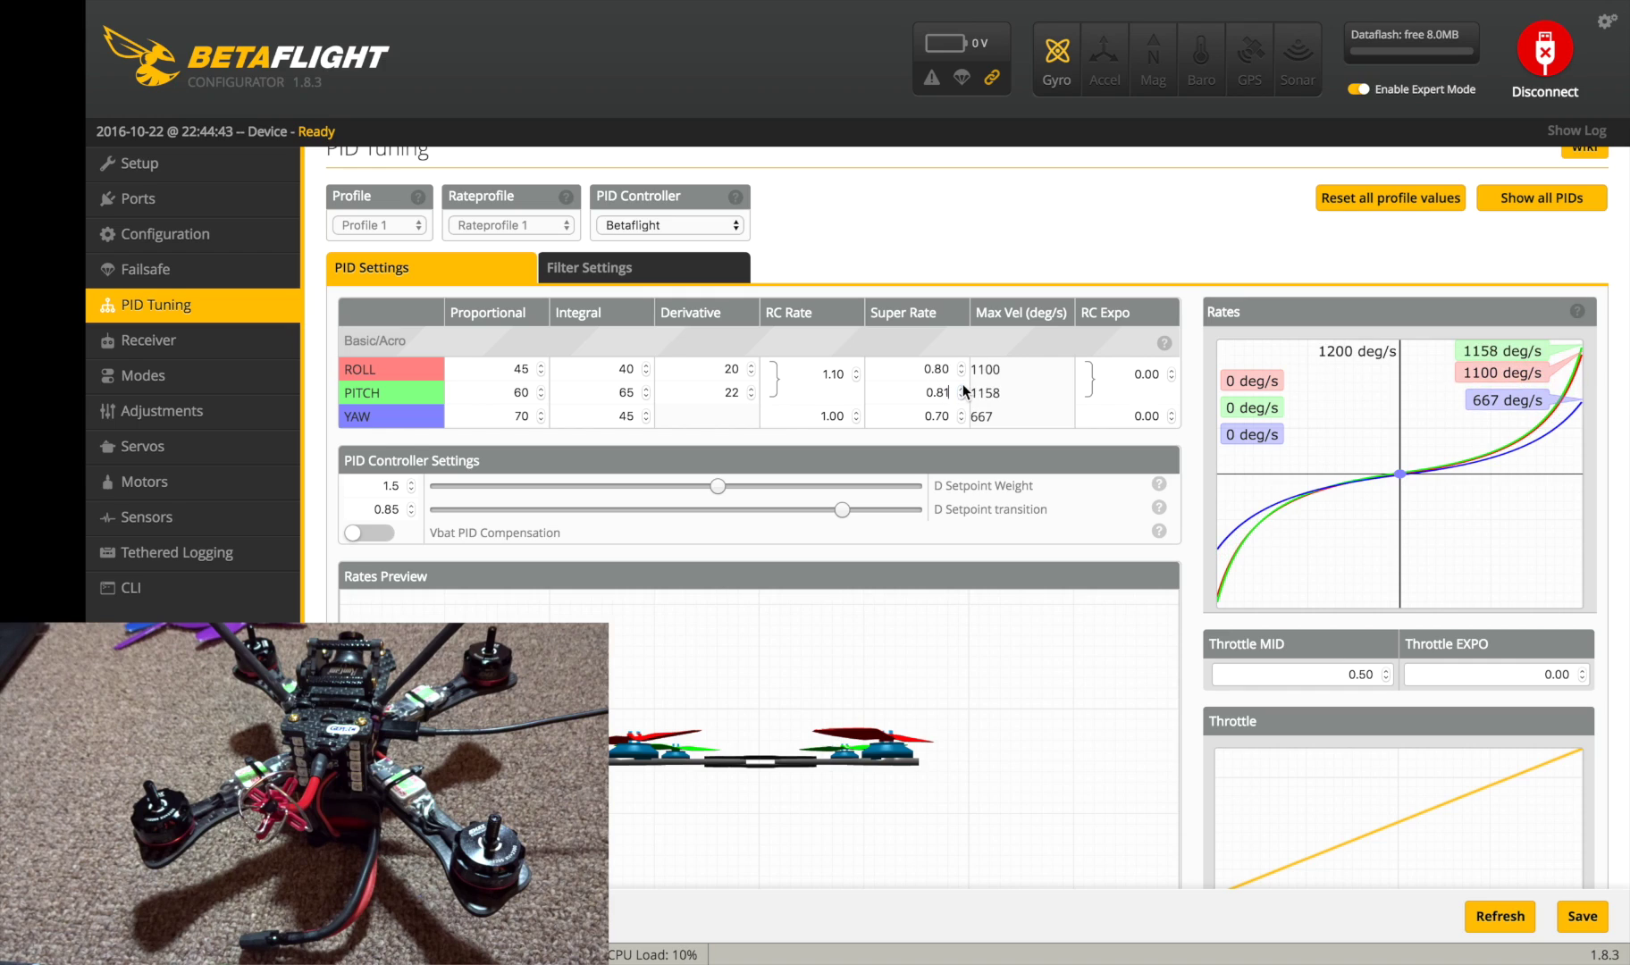
pyautogui.click(963, 389)
# - Lower the yaw Super Rate to 0.65 in the PID settings
pyautogui.click(962, 420)
pyautogui.click(961, 420)
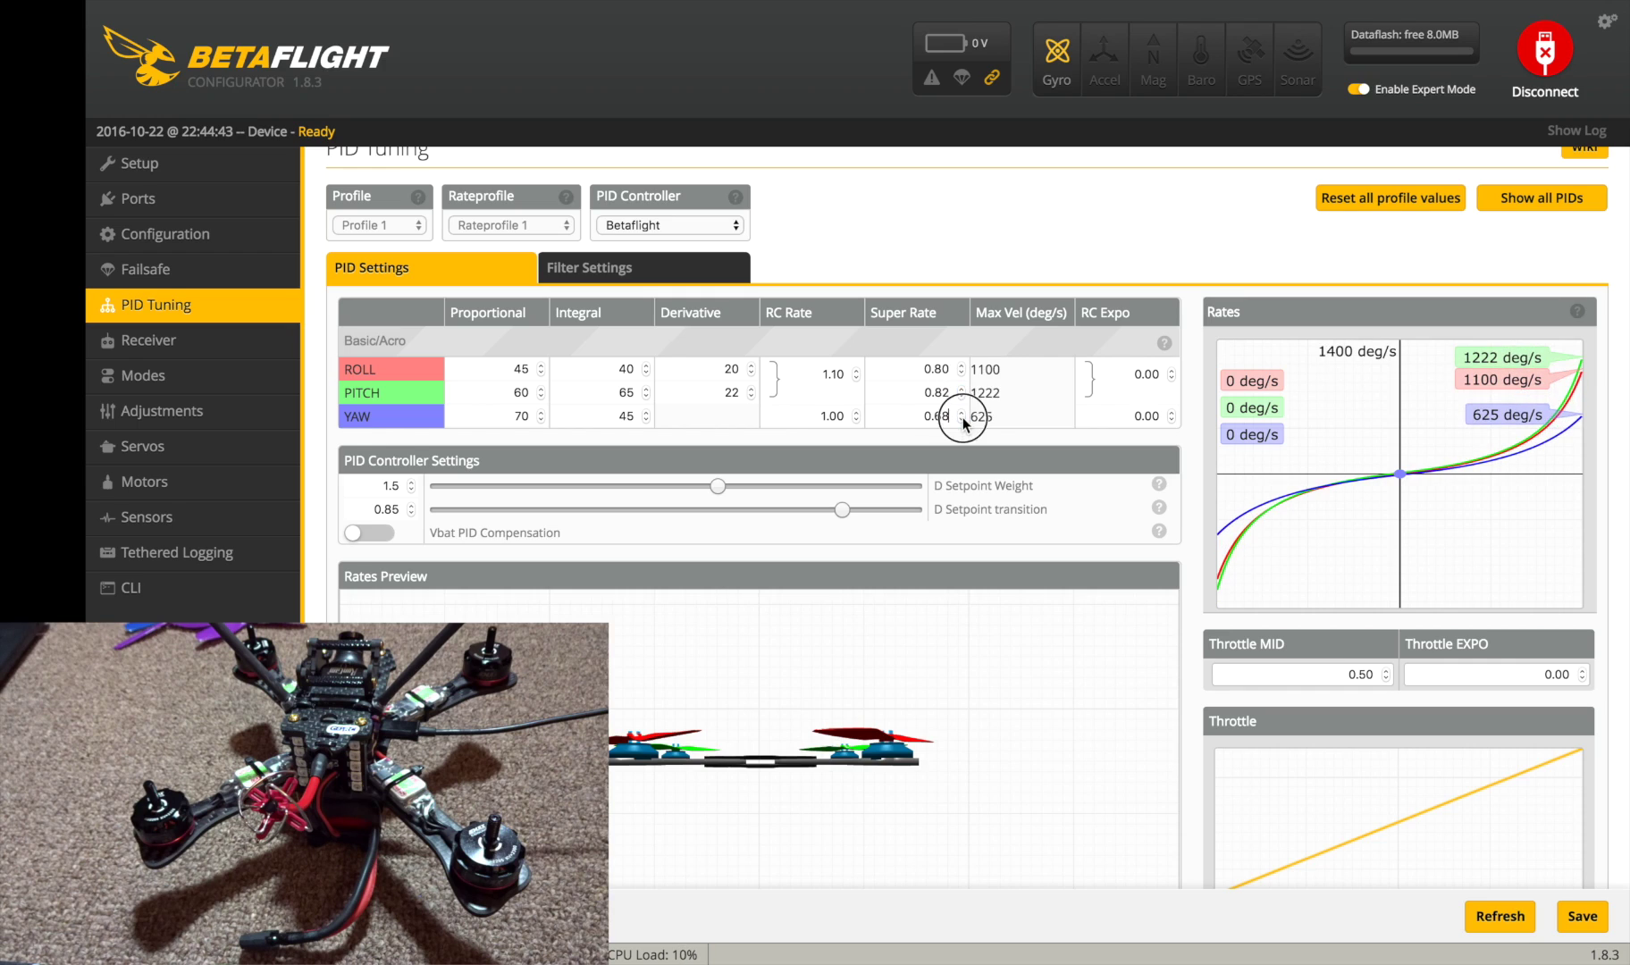
pyautogui.click(962, 419)
pyautogui.click(961, 420)
pyautogui.click(961, 420)
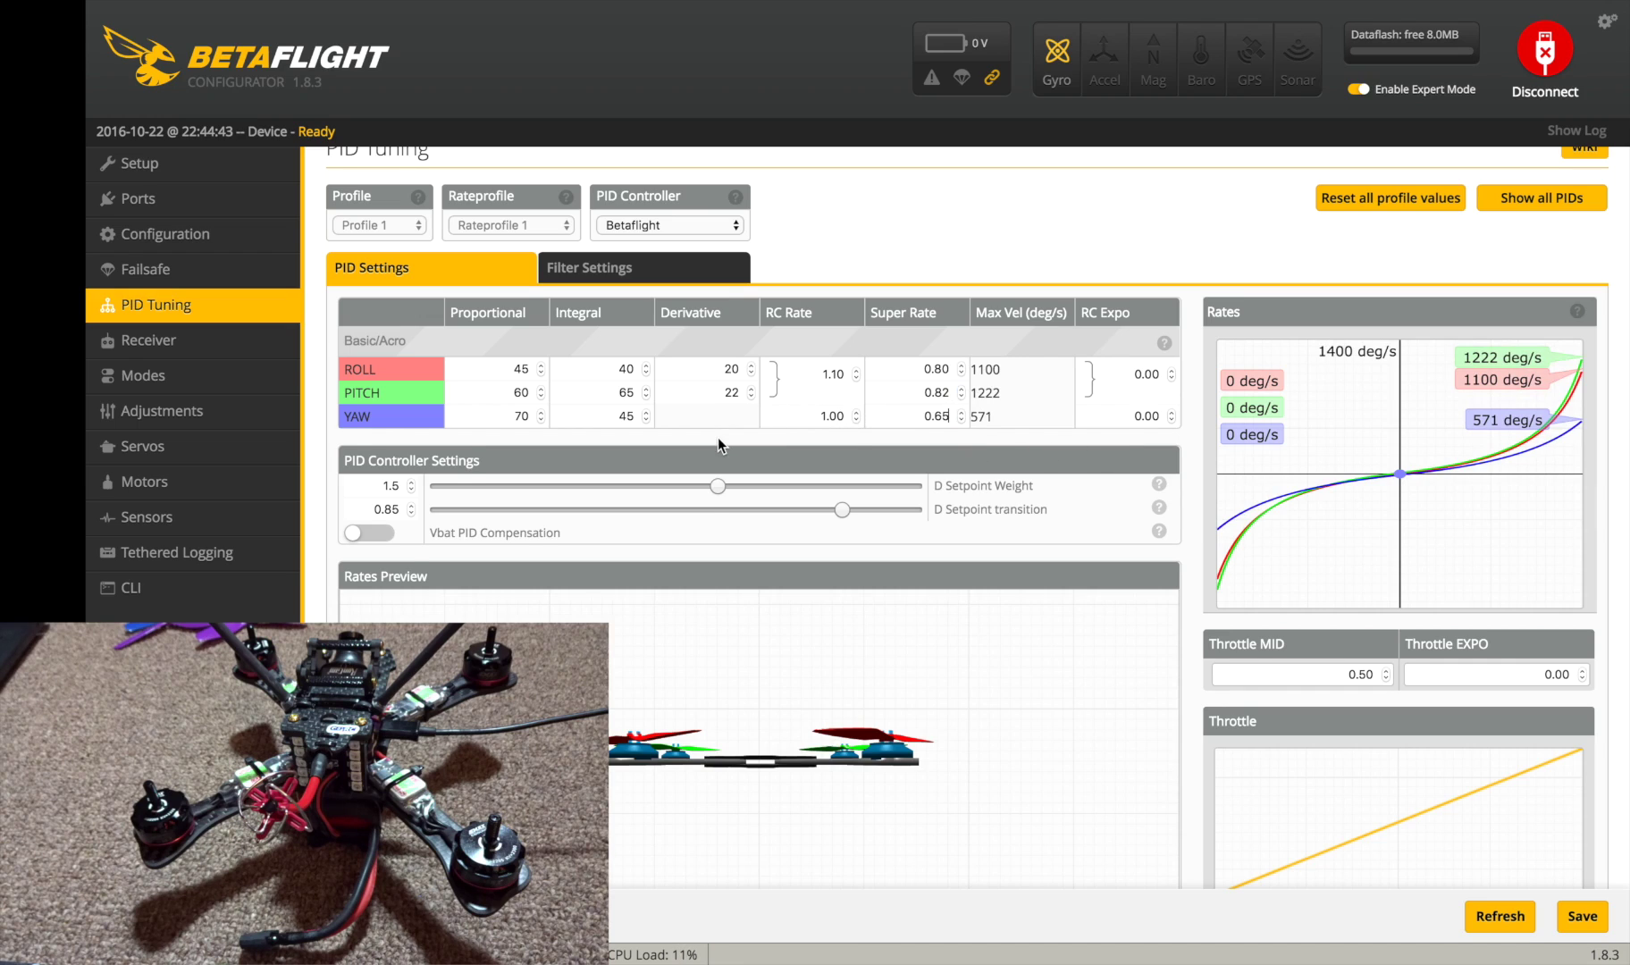
# - Set the yaw Super Rate to 0.70 and save the PID tuning settings
pyautogui.scroll(-1, 718, 437)
pyautogui.click(961, 413)
pyautogui.click(960, 392)
pyautogui.click(960, 392)
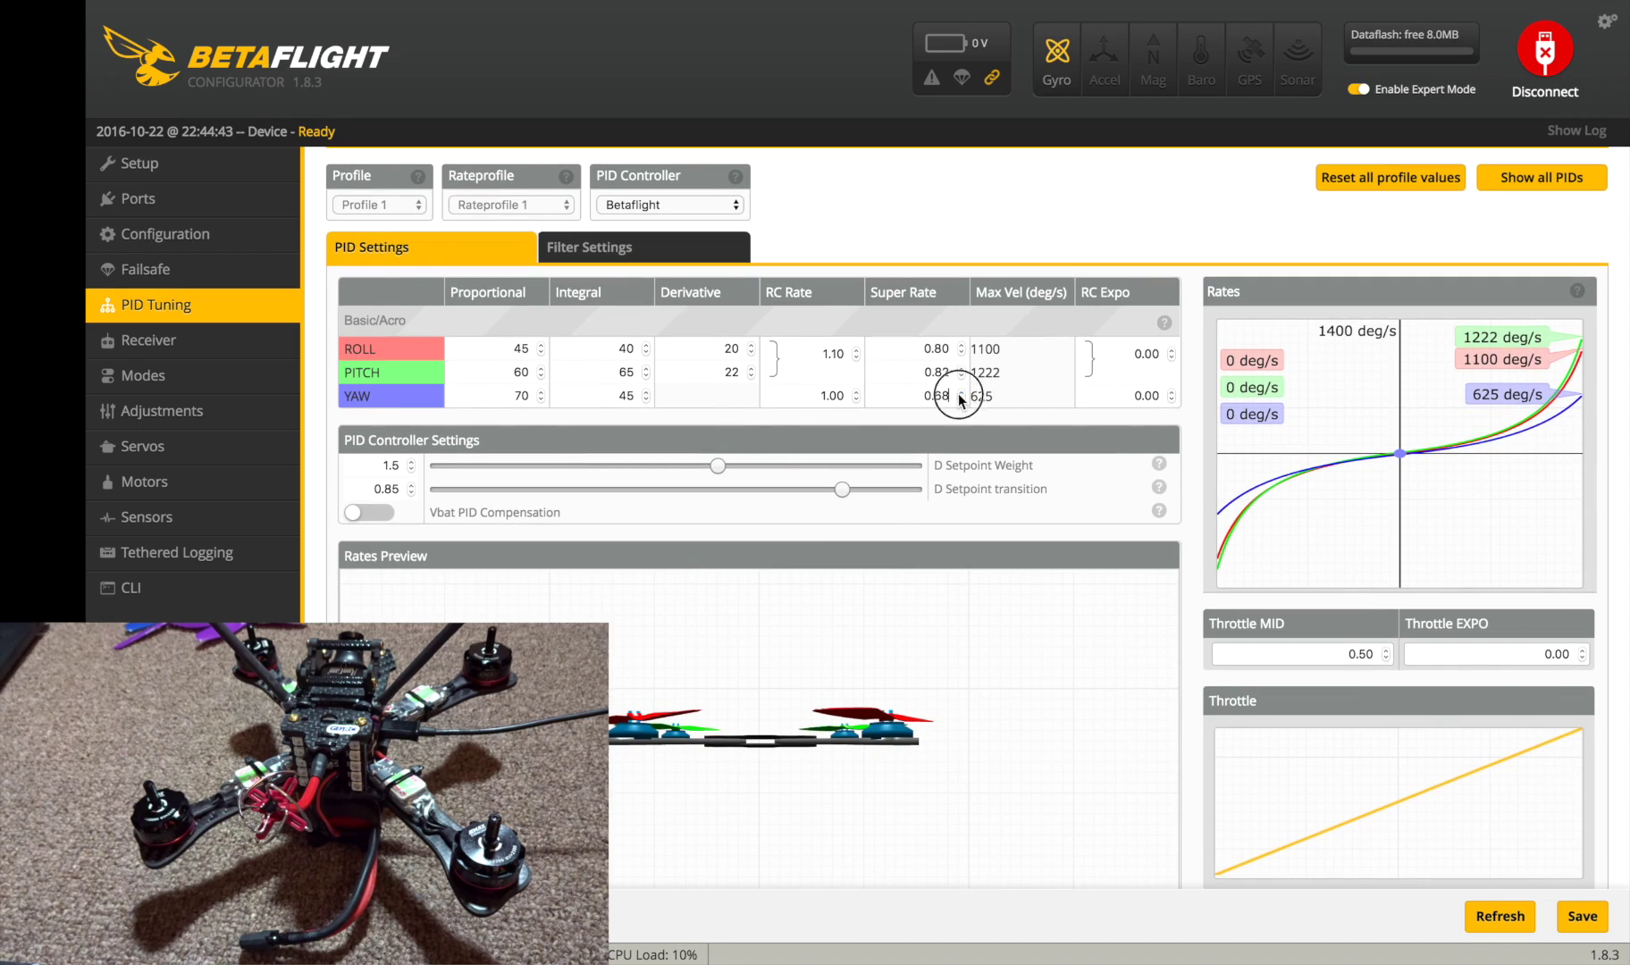
pyautogui.click(960, 392)
pyautogui.click(961, 393)
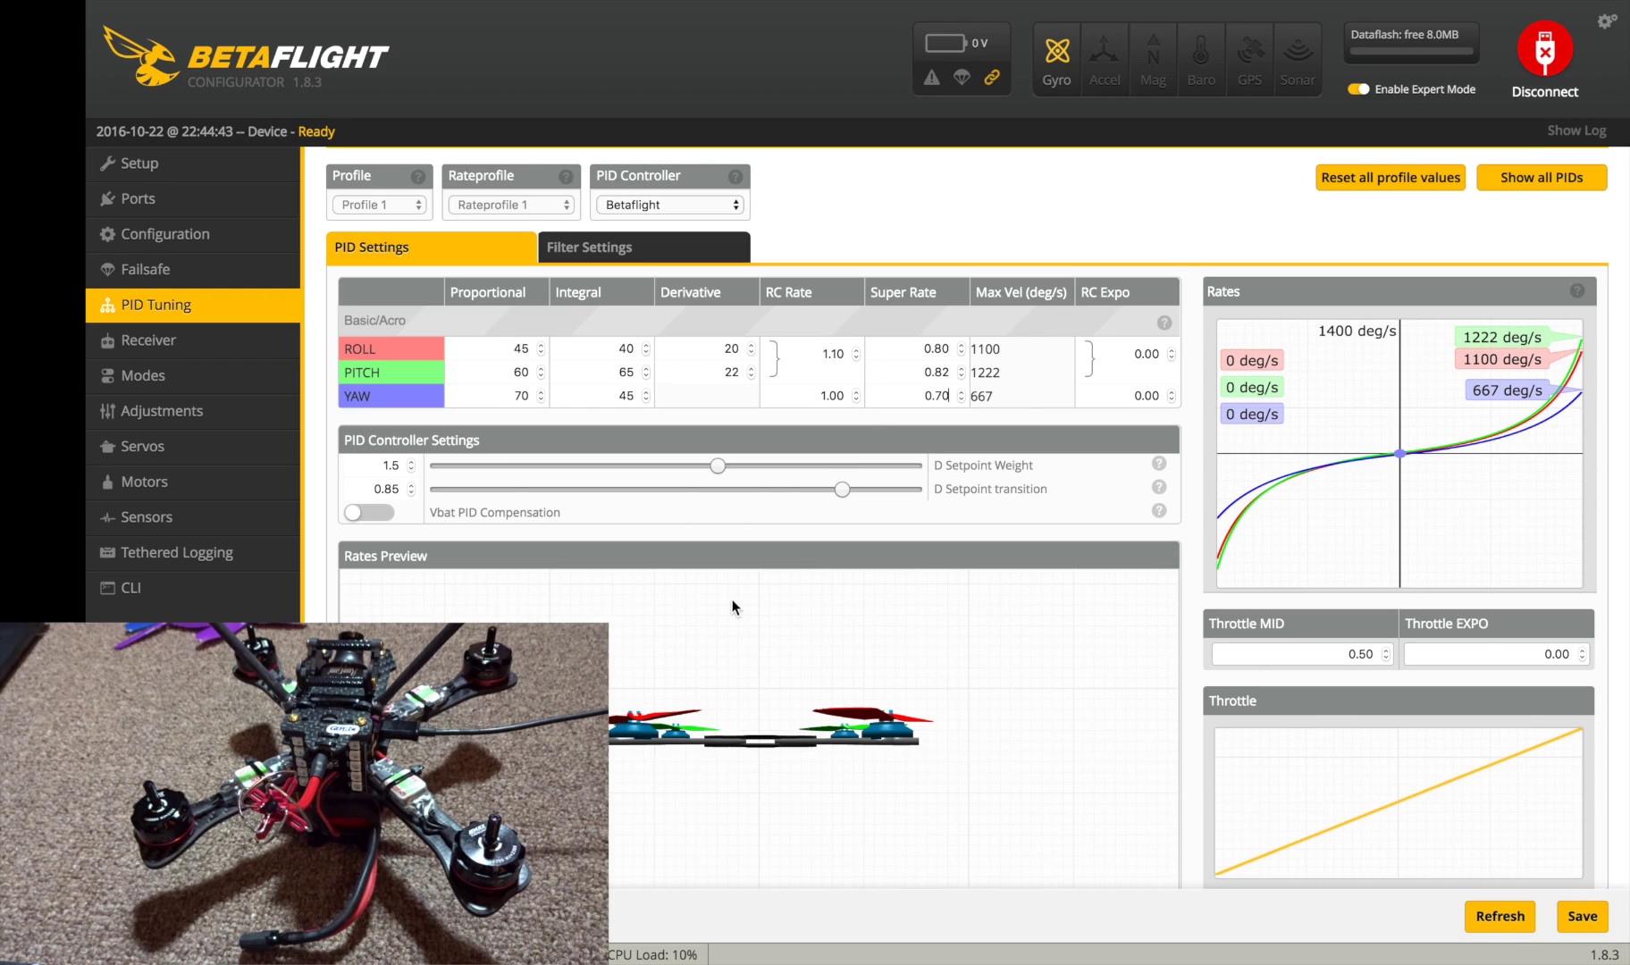
pyautogui.scroll(-3, 981, 810)
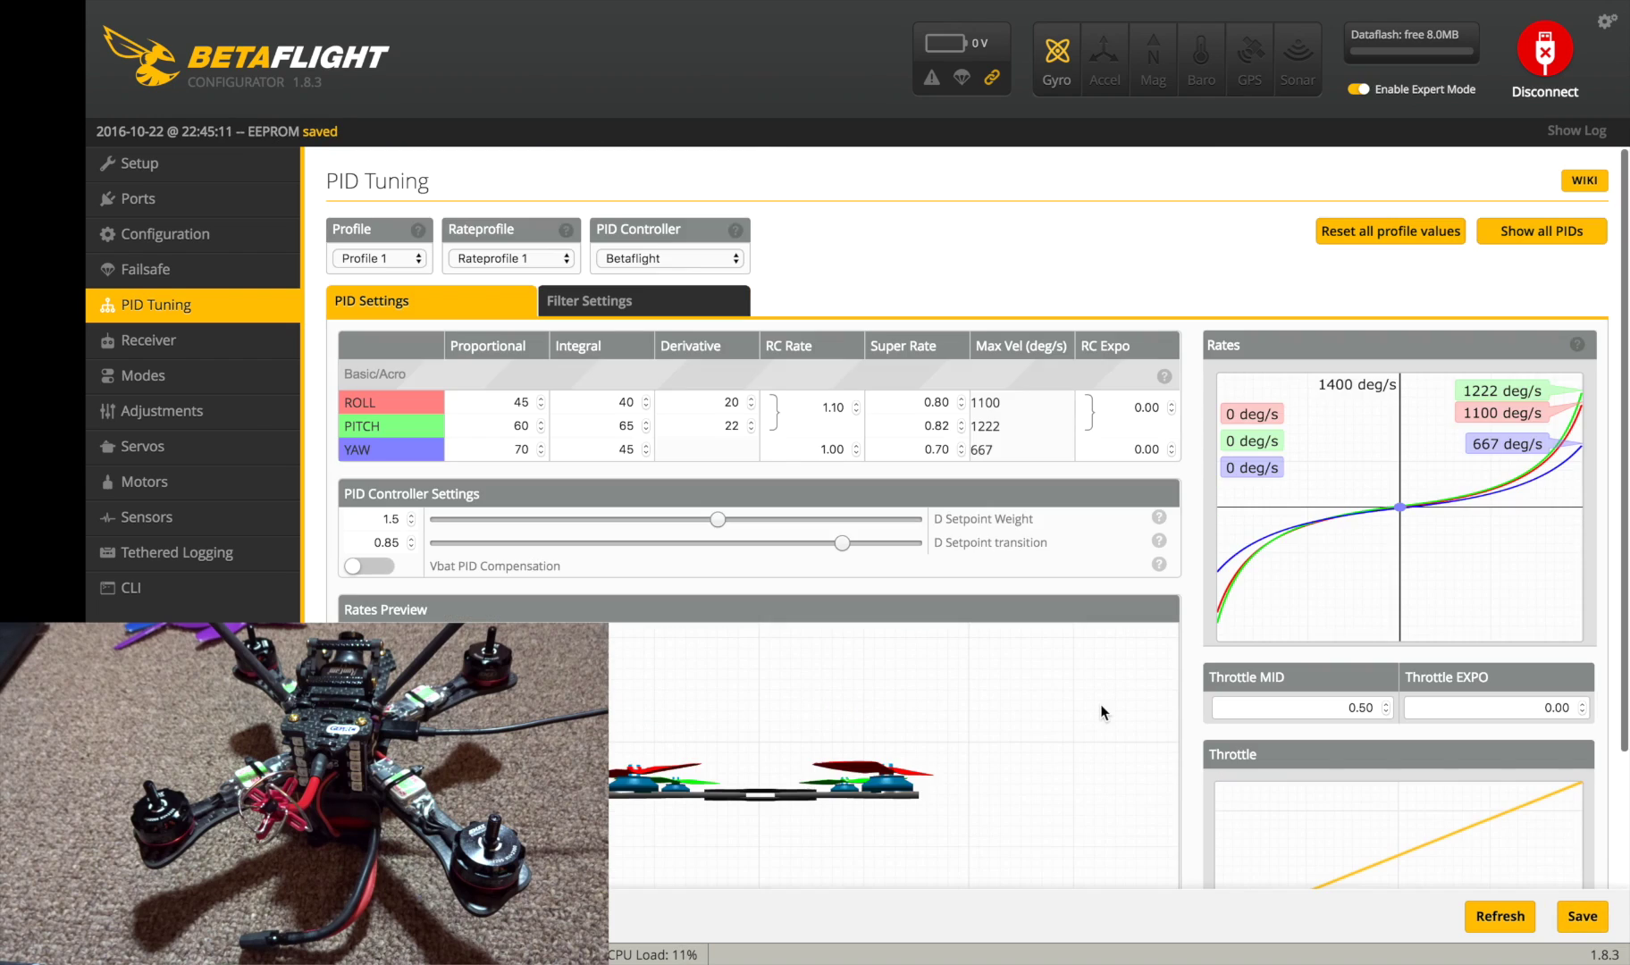
# - Go to the motor test page and enable motor control by accepting the propellers-removed notice
pyautogui.click(169, 351)
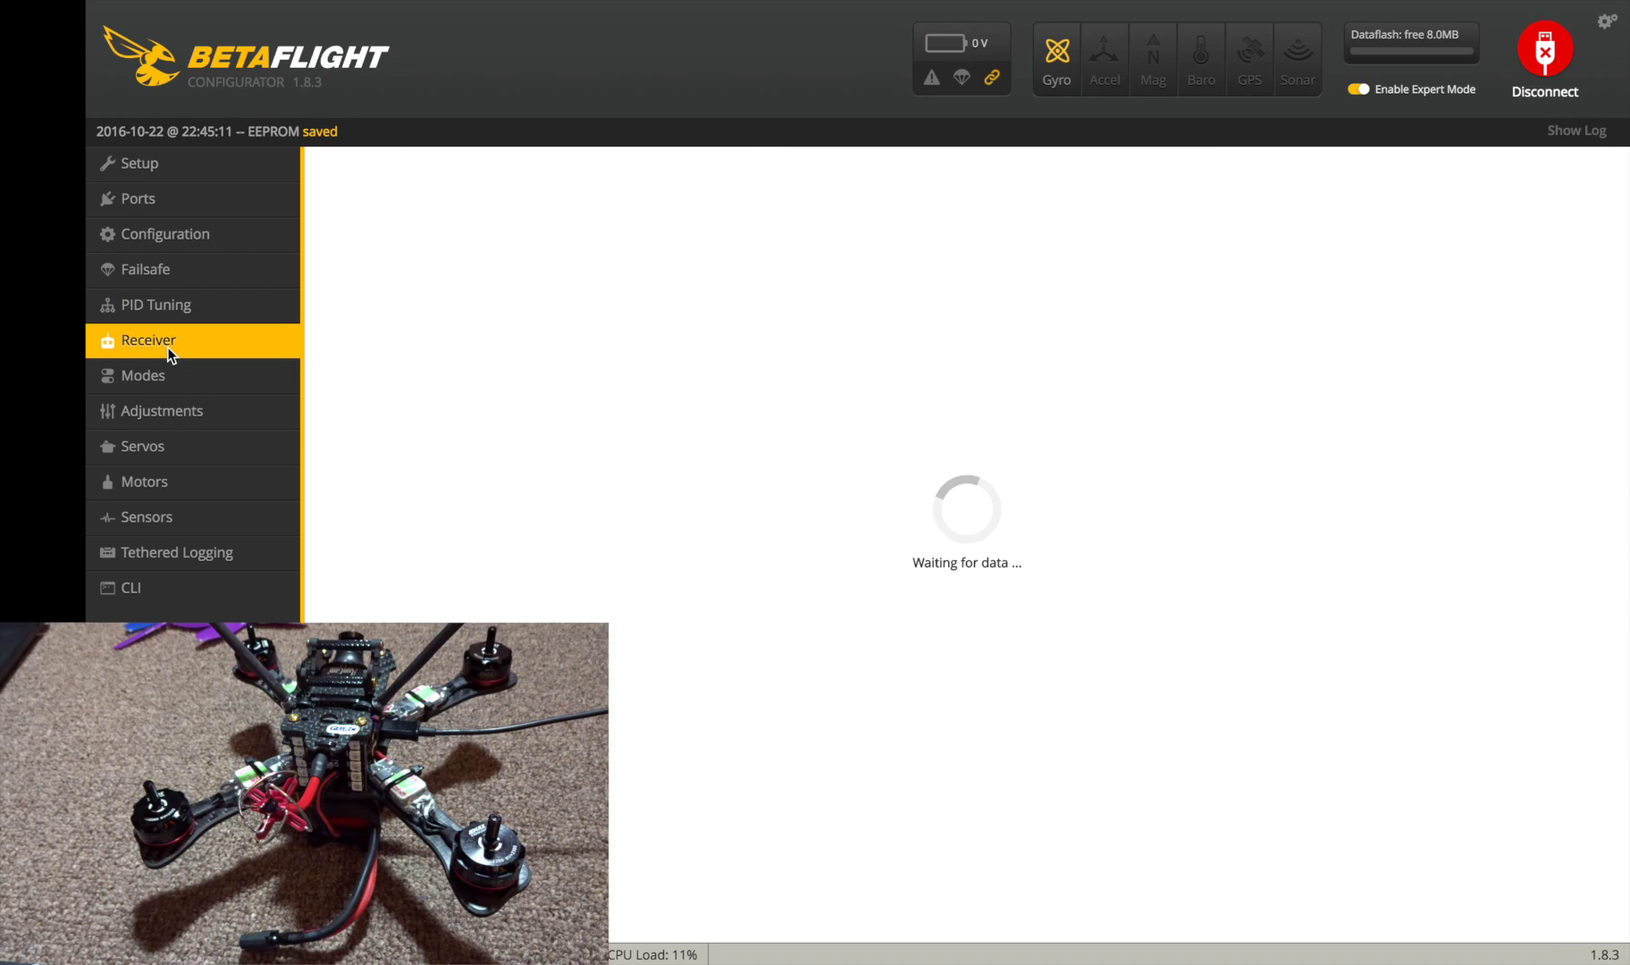
pyautogui.click(196, 377)
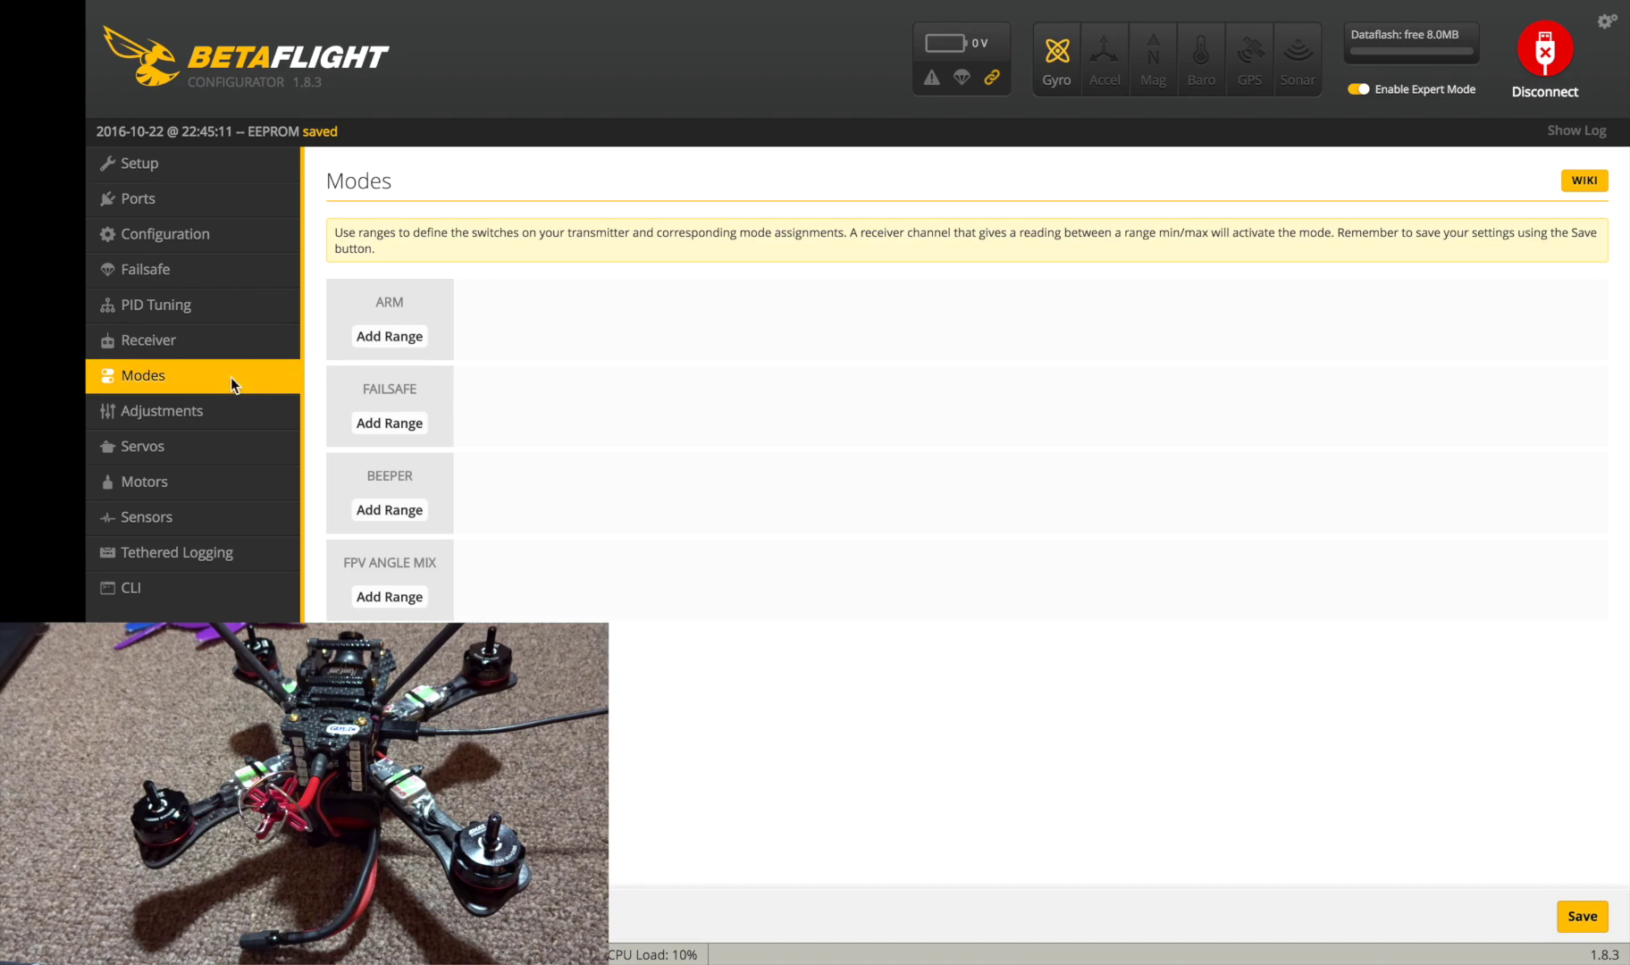
pyautogui.click(202, 479)
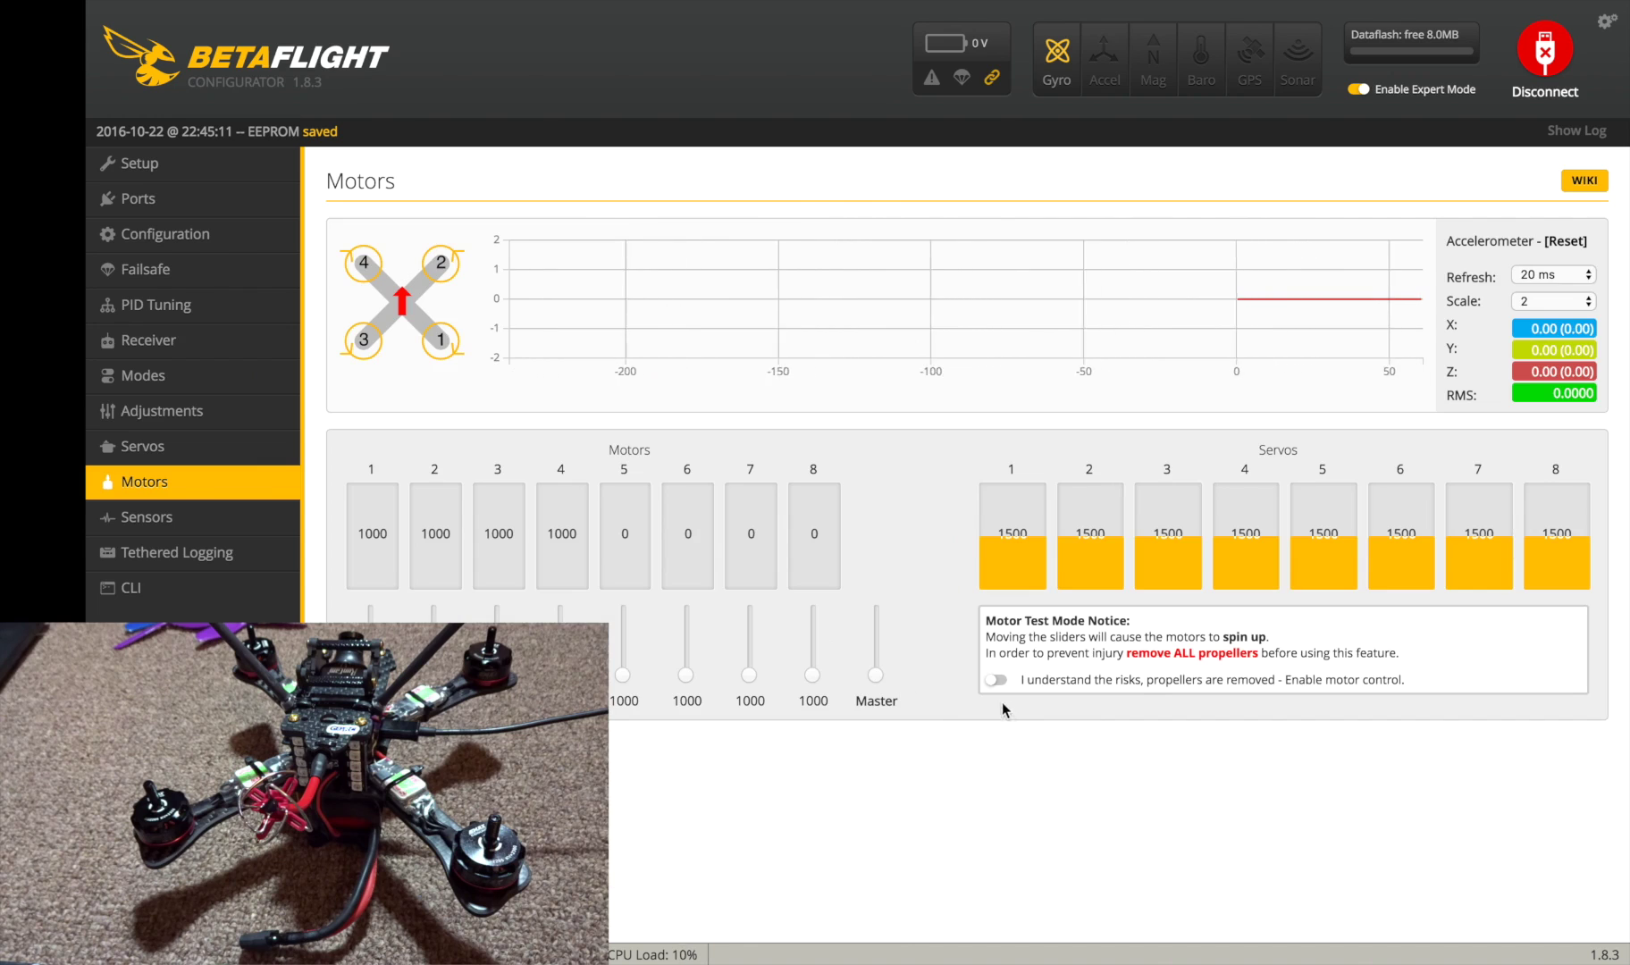
pyautogui.click(994, 679)
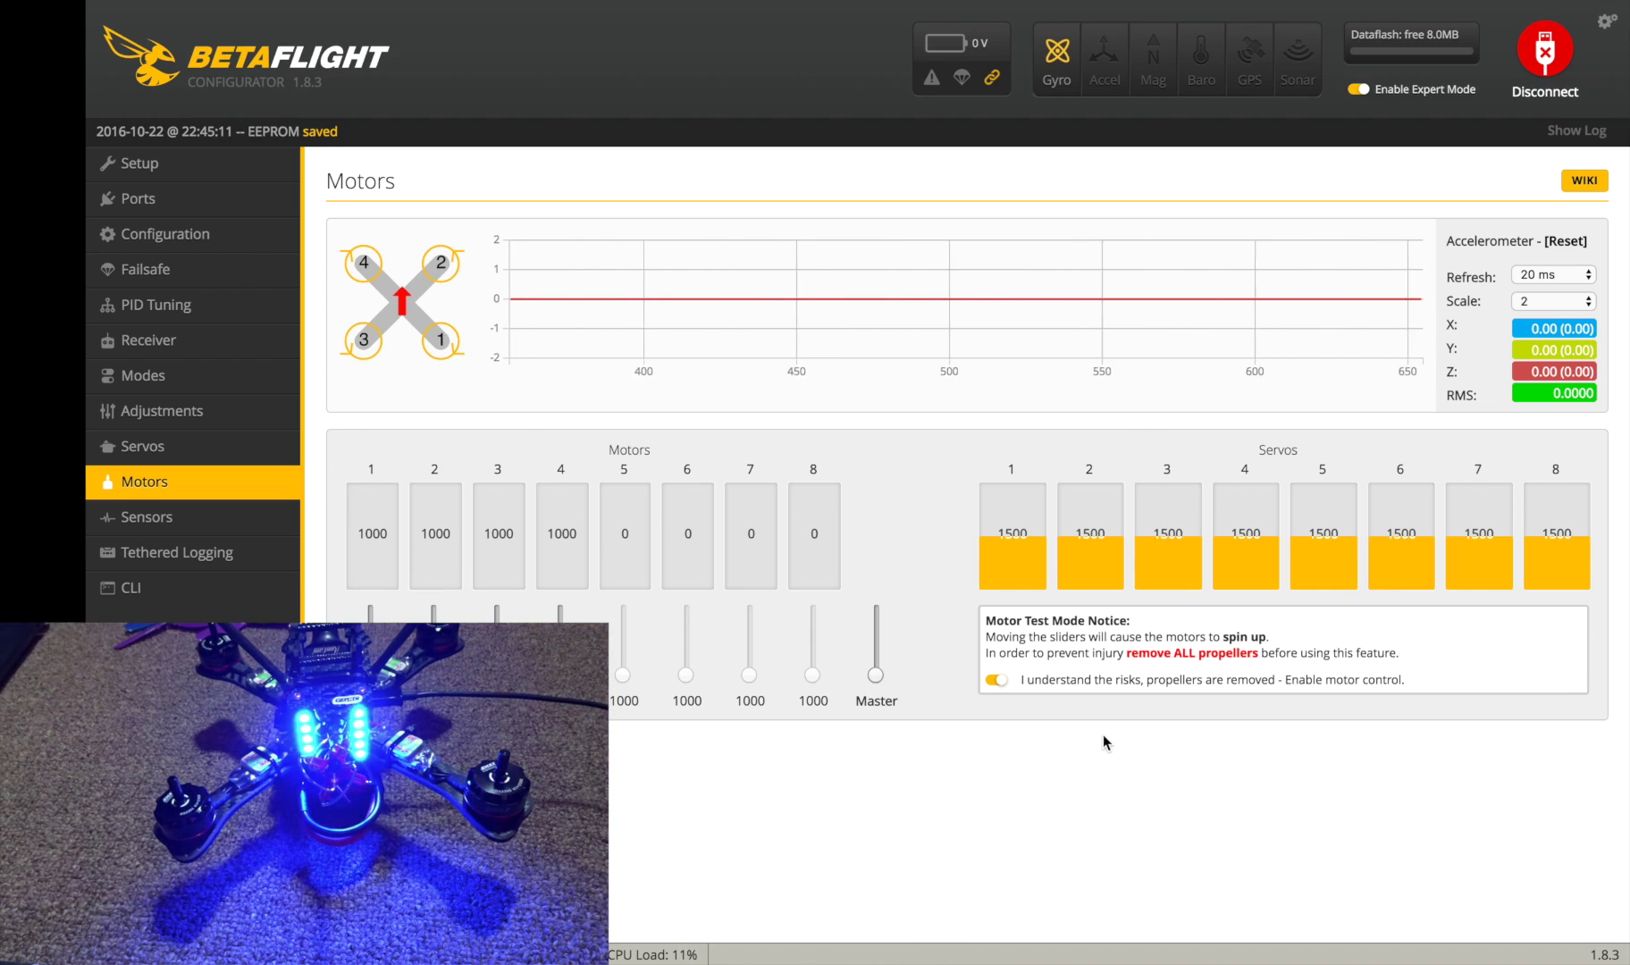
# - Test the spin-up by stepping all four motors together up to 1031 with the master control, then return them to 1000
pyautogui.click(876, 677)
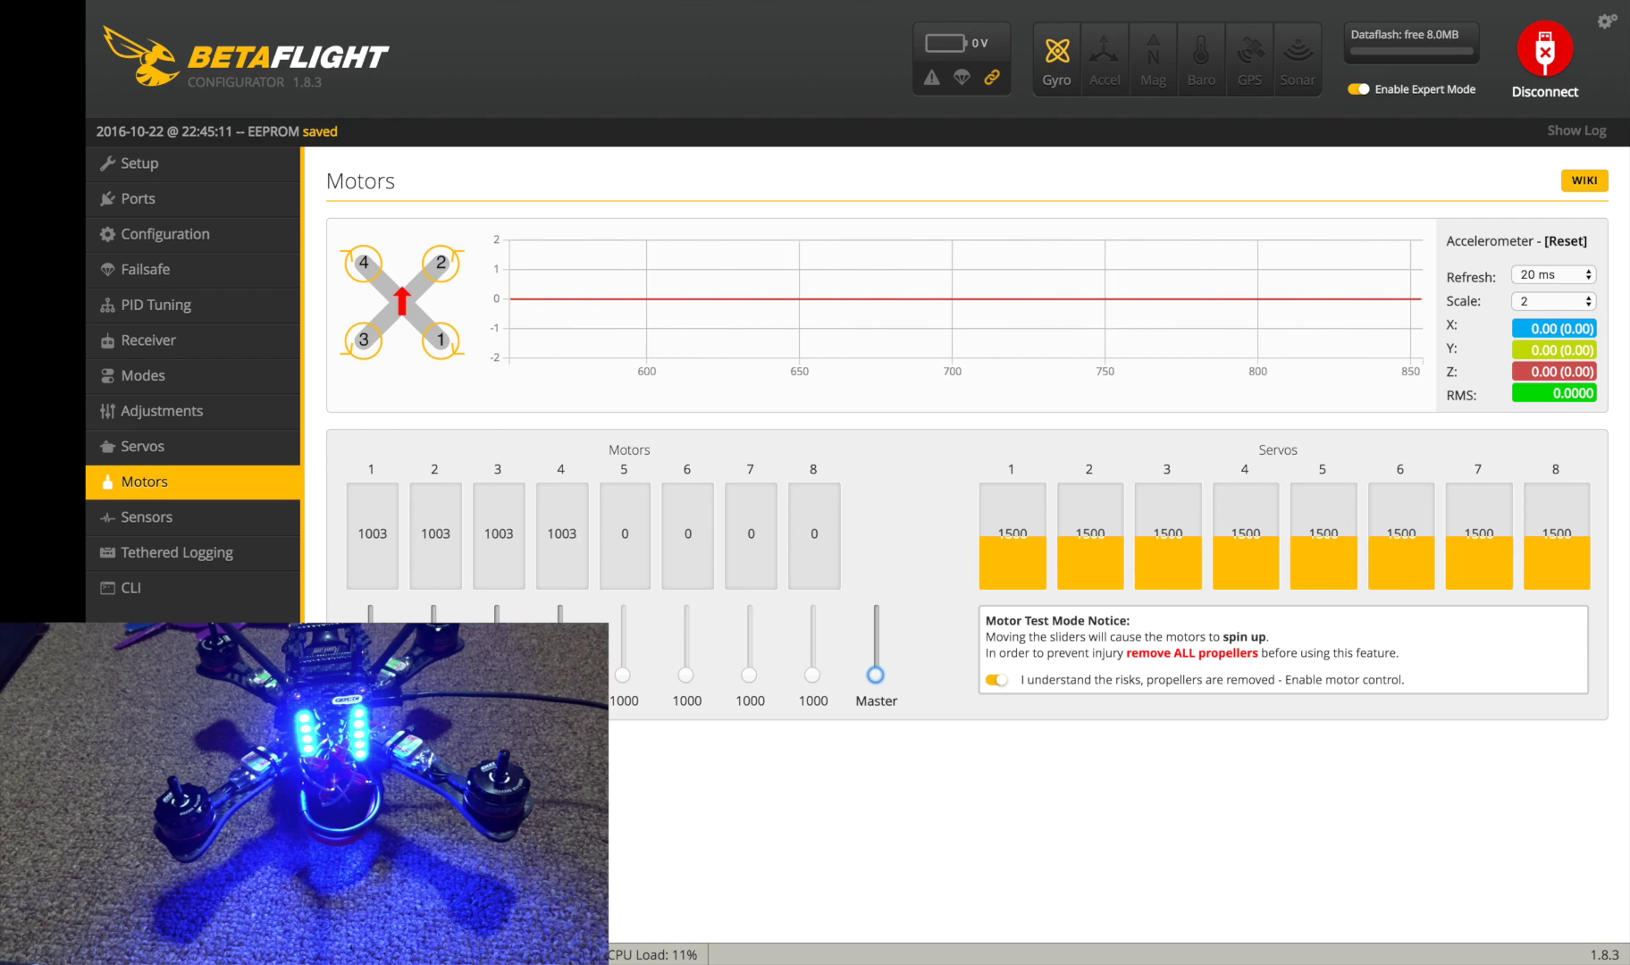
pyautogui.press('Up')
pyautogui.press('Up')
pyautogui.press('Up')
pyautogui.press('Up')
pyautogui.press('Up')
pyautogui.press('Up')
pyautogui.press('Up')
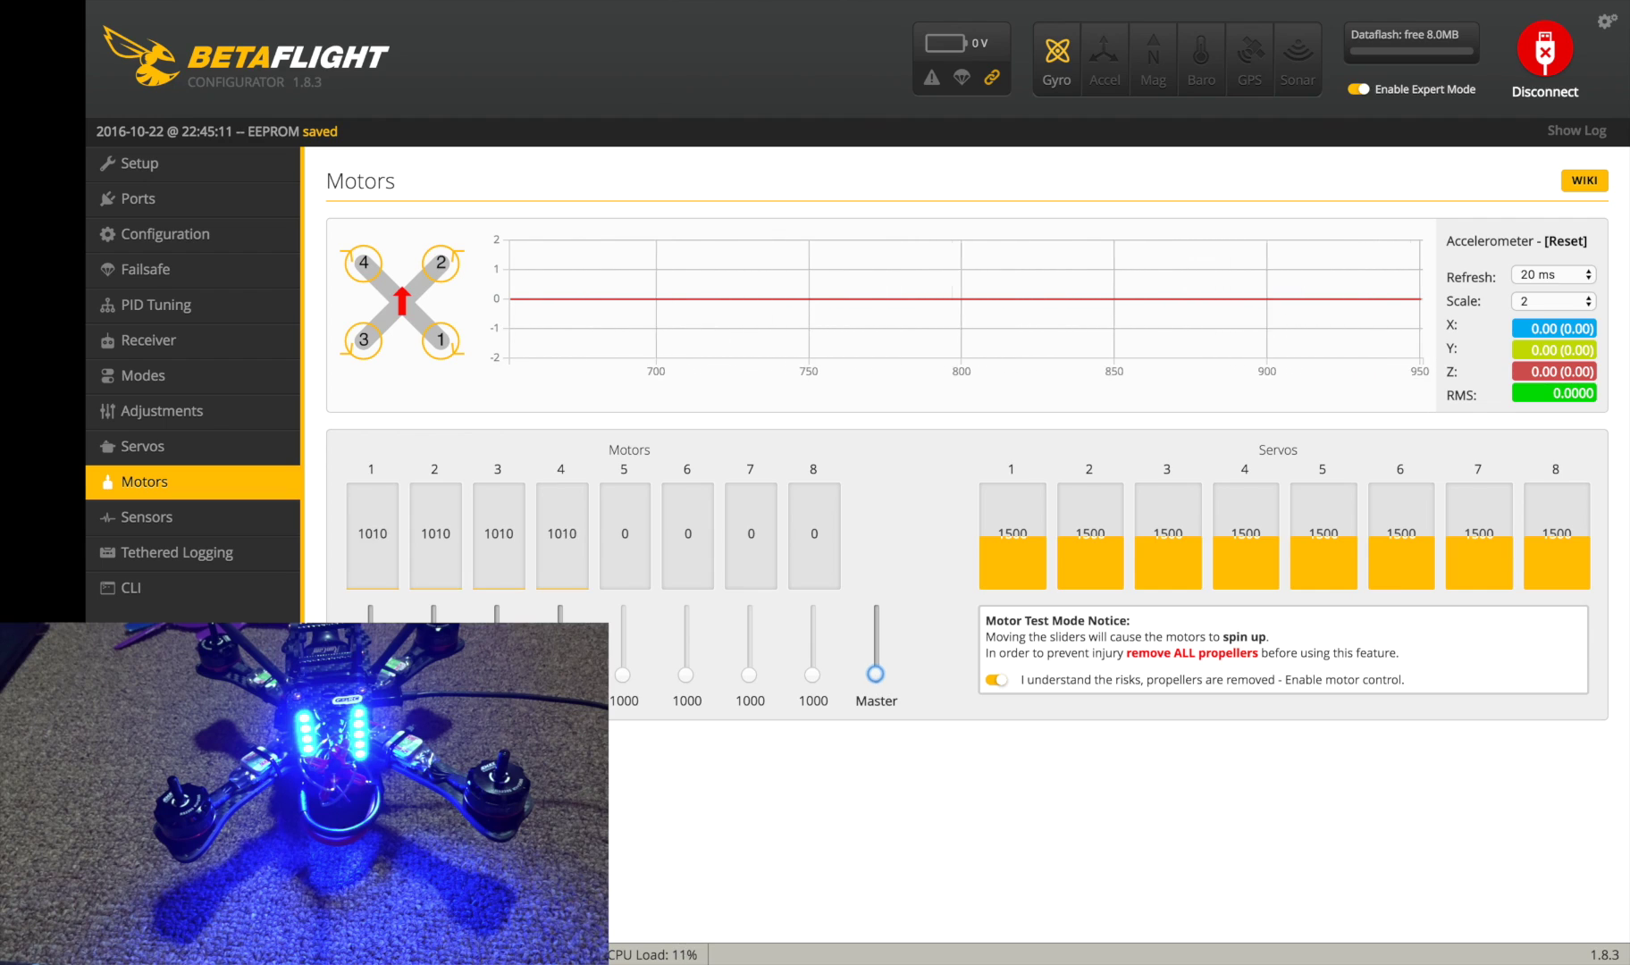
pyautogui.press('Up')
pyautogui.press('Up')
pyautogui.press('Up')
pyautogui.press('Up')
pyautogui.press('Up')
pyautogui.press('Up')
pyautogui.press('Up')
pyautogui.press('Up')
pyautogui.press('Up')
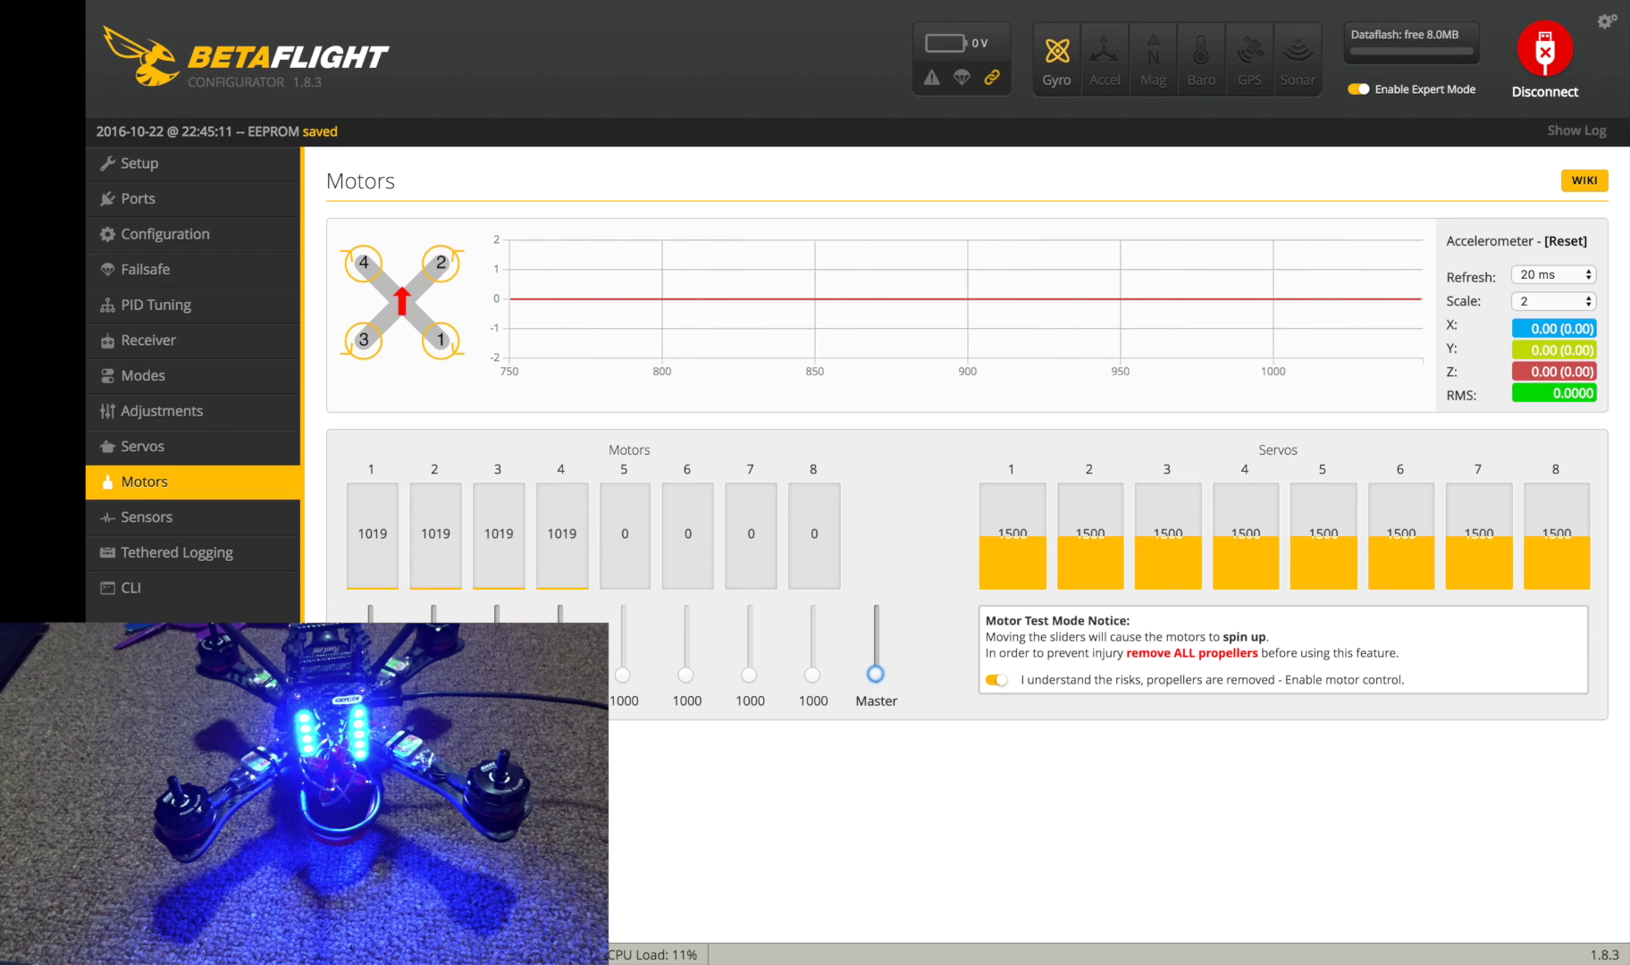
pyautogui.press('Up')
pyautogui.press('Up')
pyautogui.press('Up')
pyautogui.press('Up')
pyautogui.press('Up')
pyautogui.press('Up')
pyautogui.press('Up')
pyautogui.press('Up')
pyautogui.press('Up')
pyautogui.press('Up')
pyautogui.press('Up')
pyautogui.press('Up')
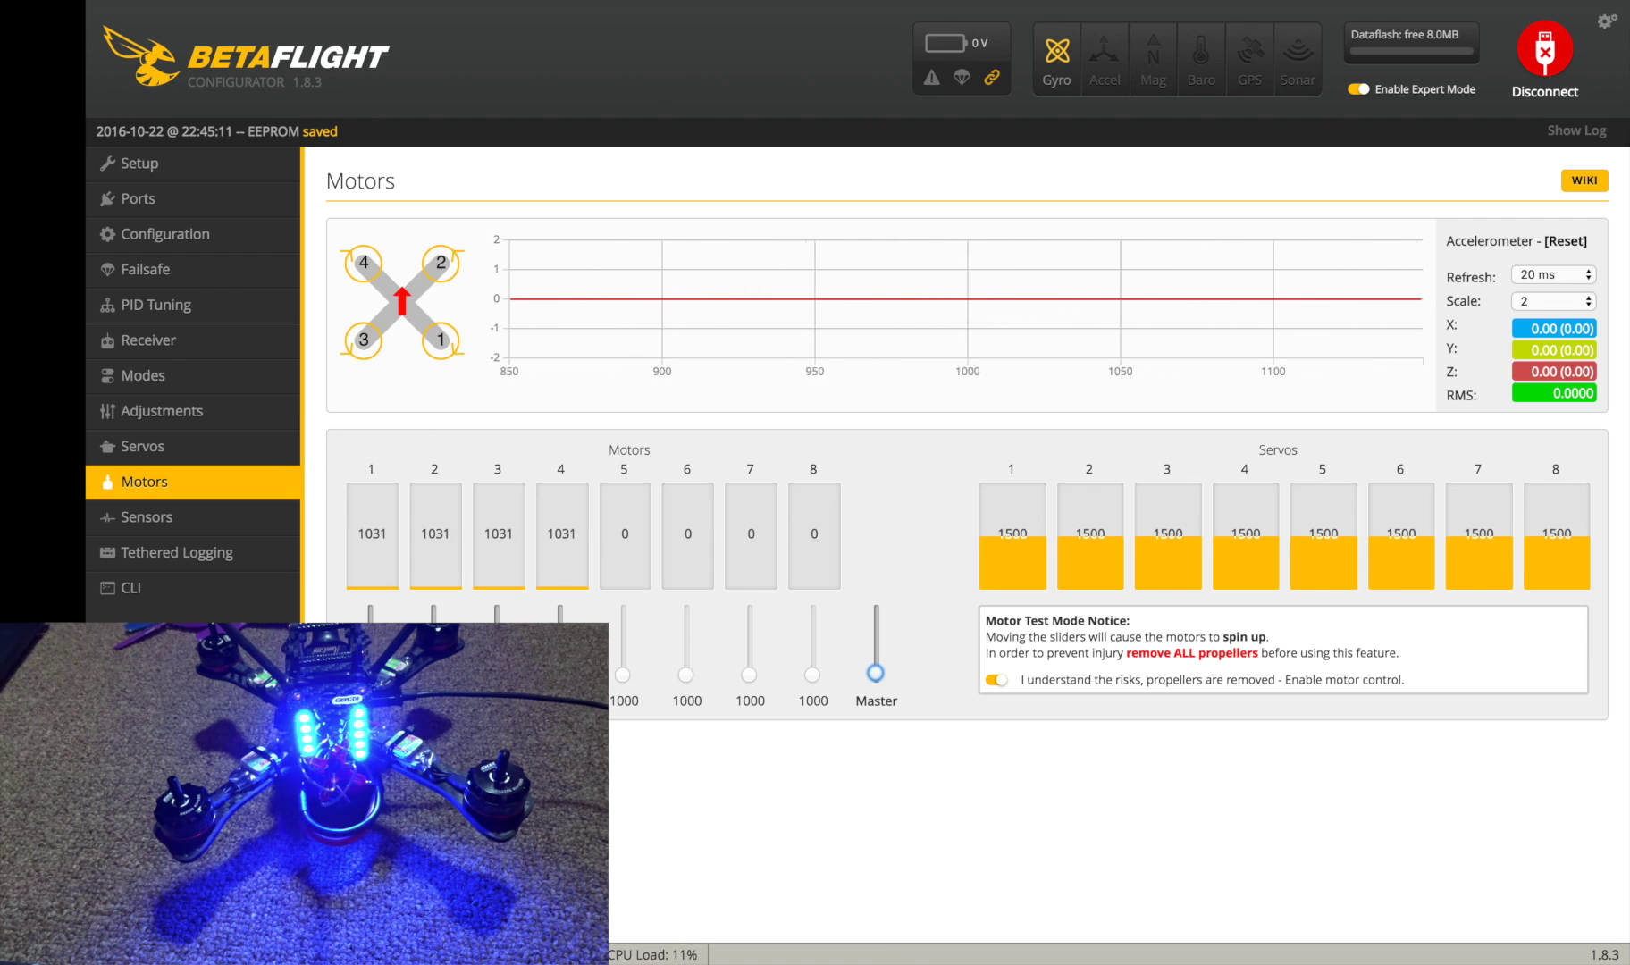
pyautogui.moveTo(876, 673); pyautogui.dragTo(876, 715)
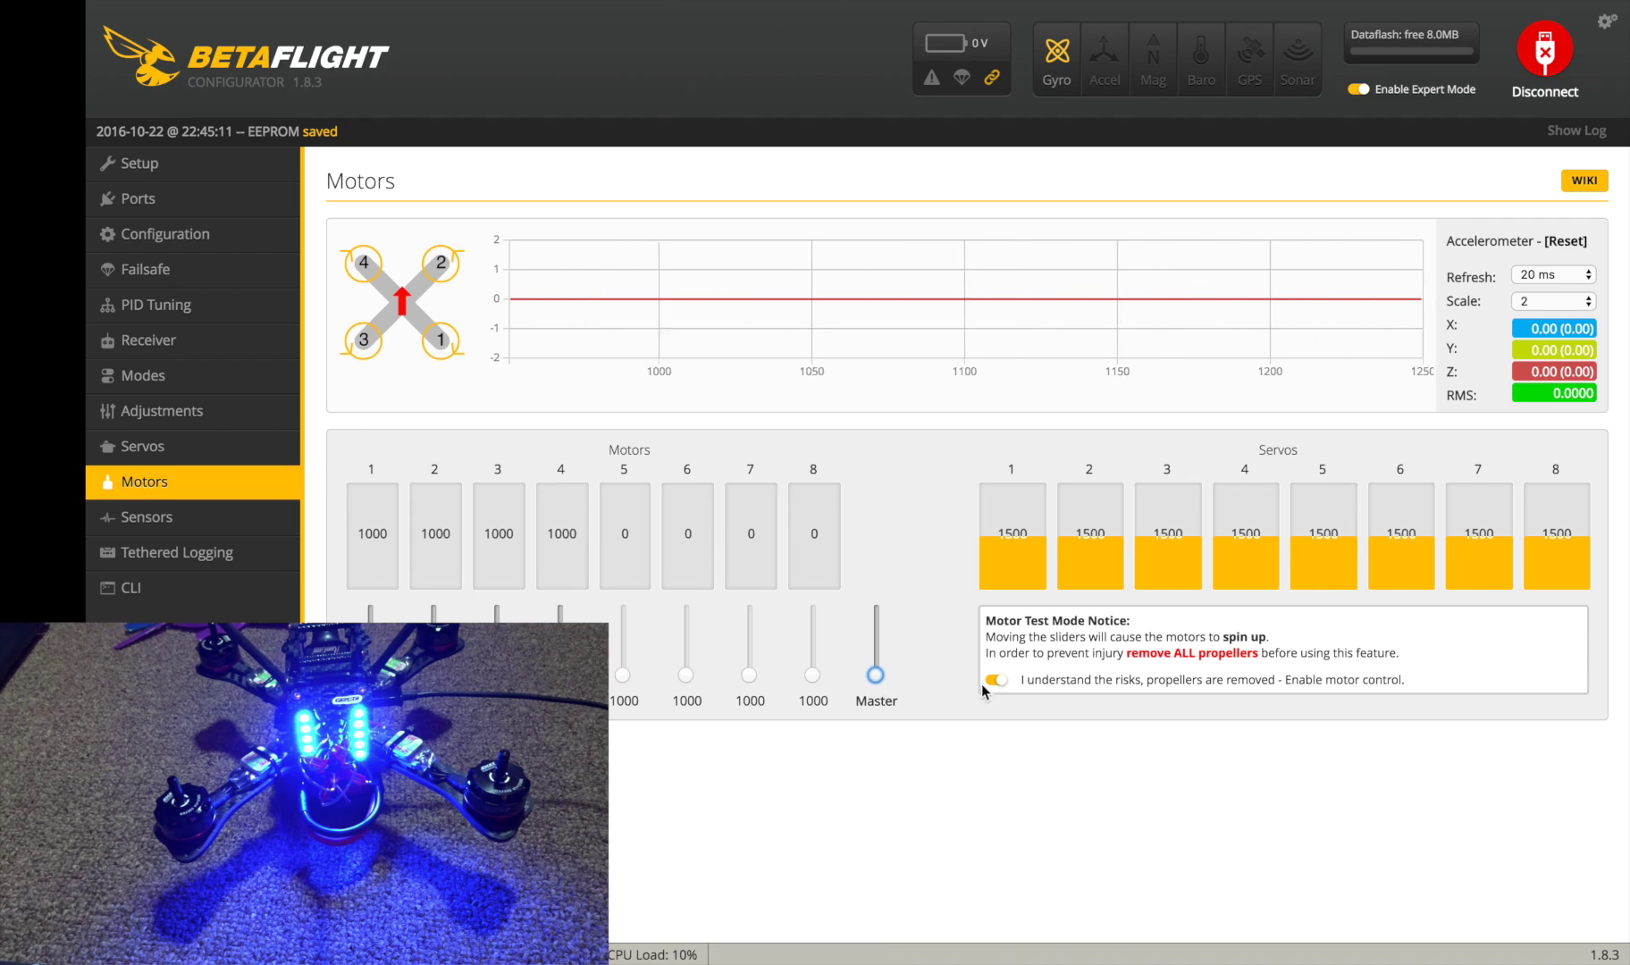
# - Set Minimum Throttle to 1000 in the ESC/Motor features of the configuration, then save and reboot
pyautogui.click(143, 269)
pyautogui.click(165, 233)
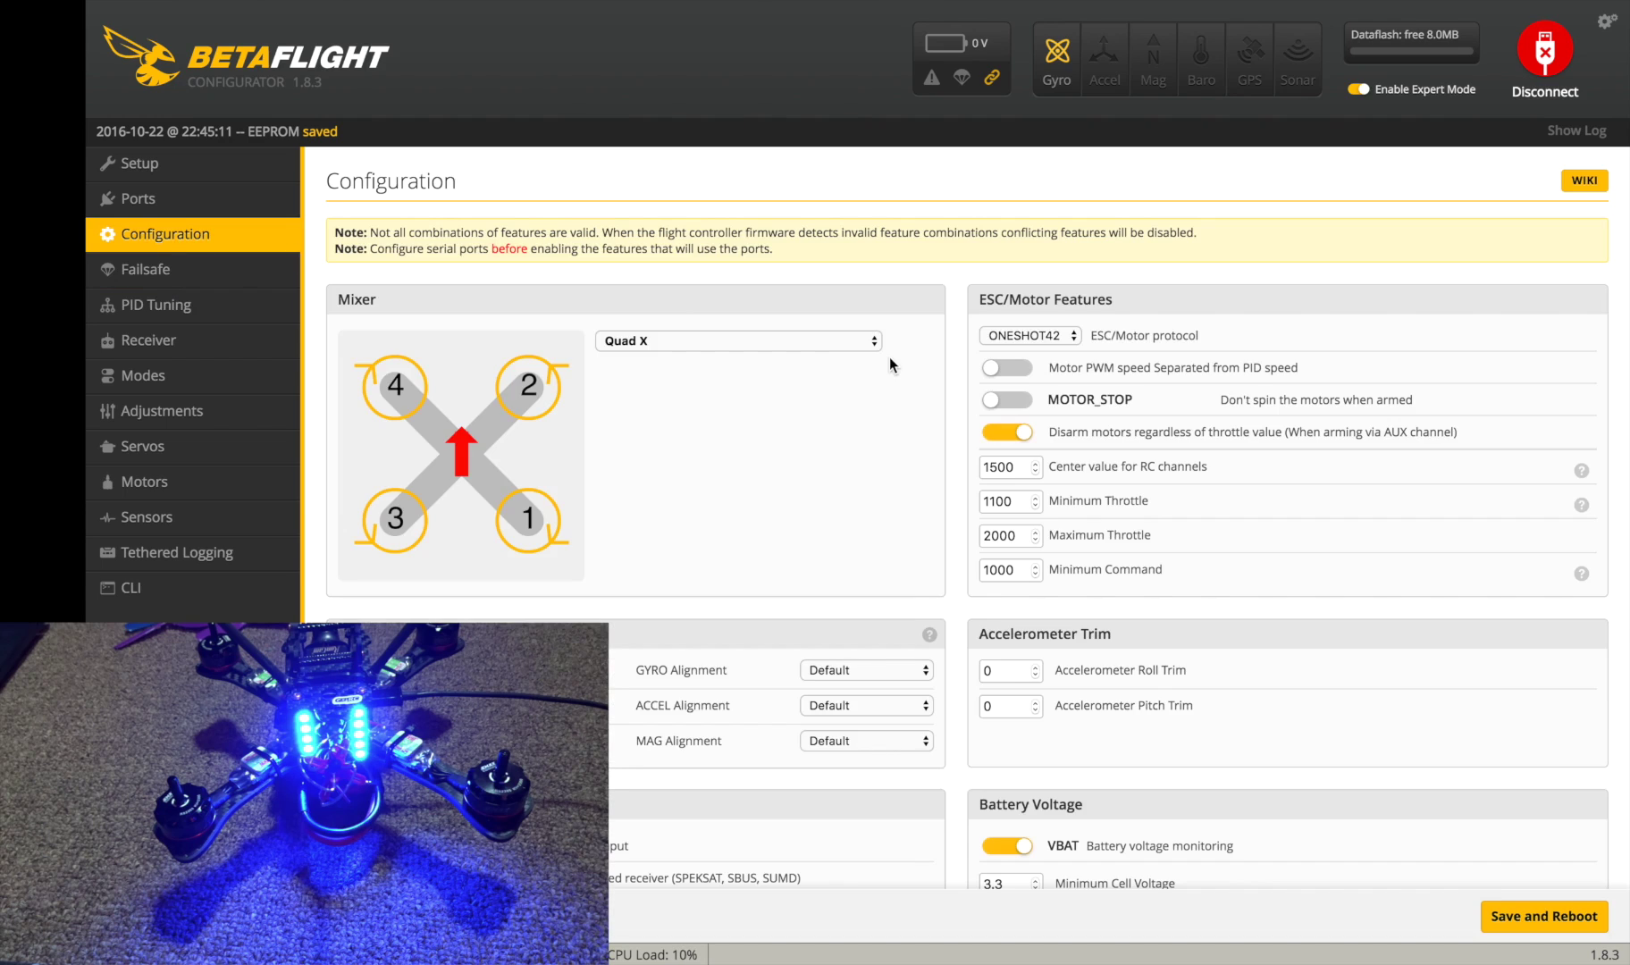
pyautogui.doubleClick(1009, 500)
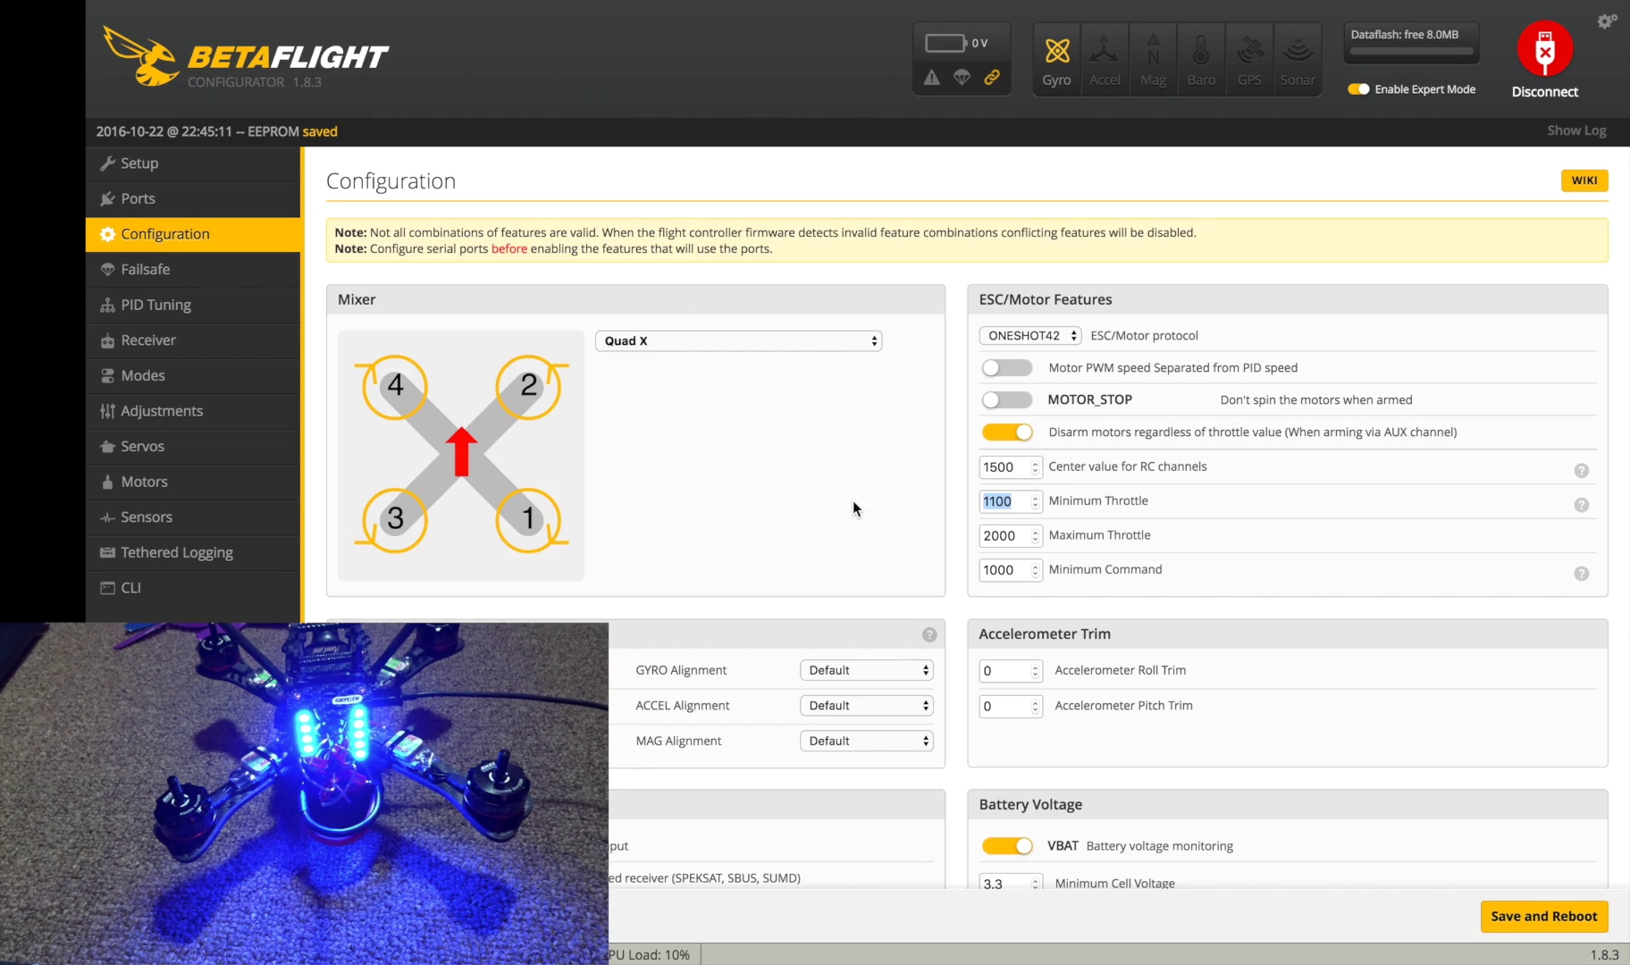
pyautogui.click(1491, 913)
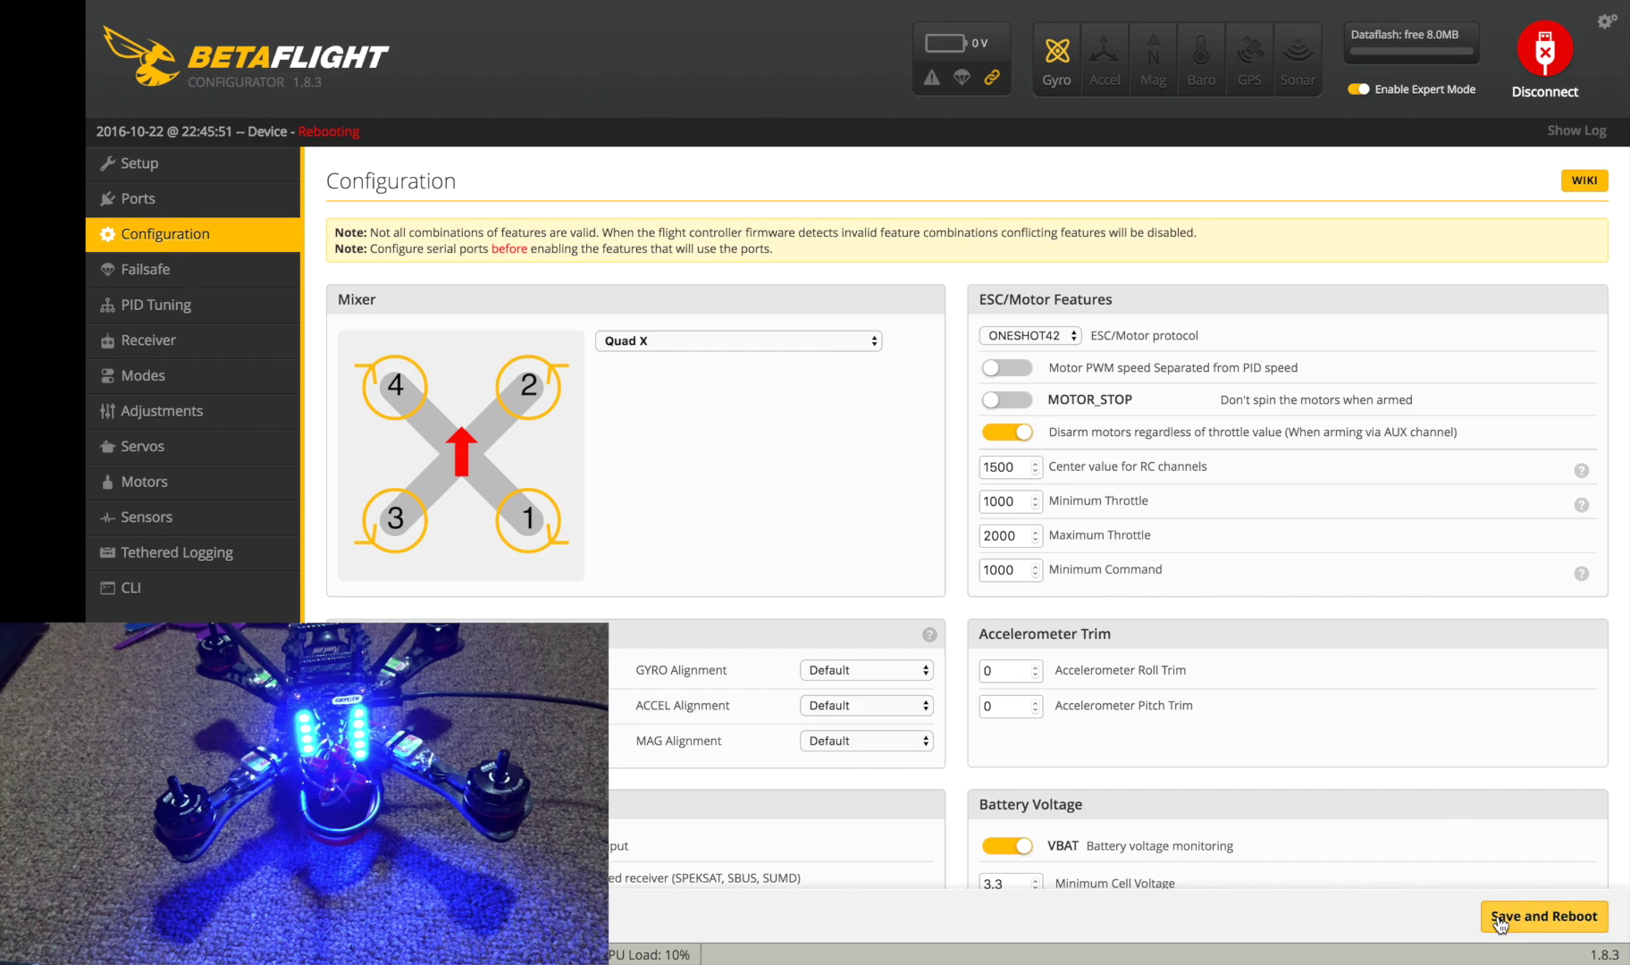
# - Enable motor control again, test all four motors by stepping them together past 1045, and return them to 1000
pyautogui.click(177, 487)
pyautogui.click(993, 680)
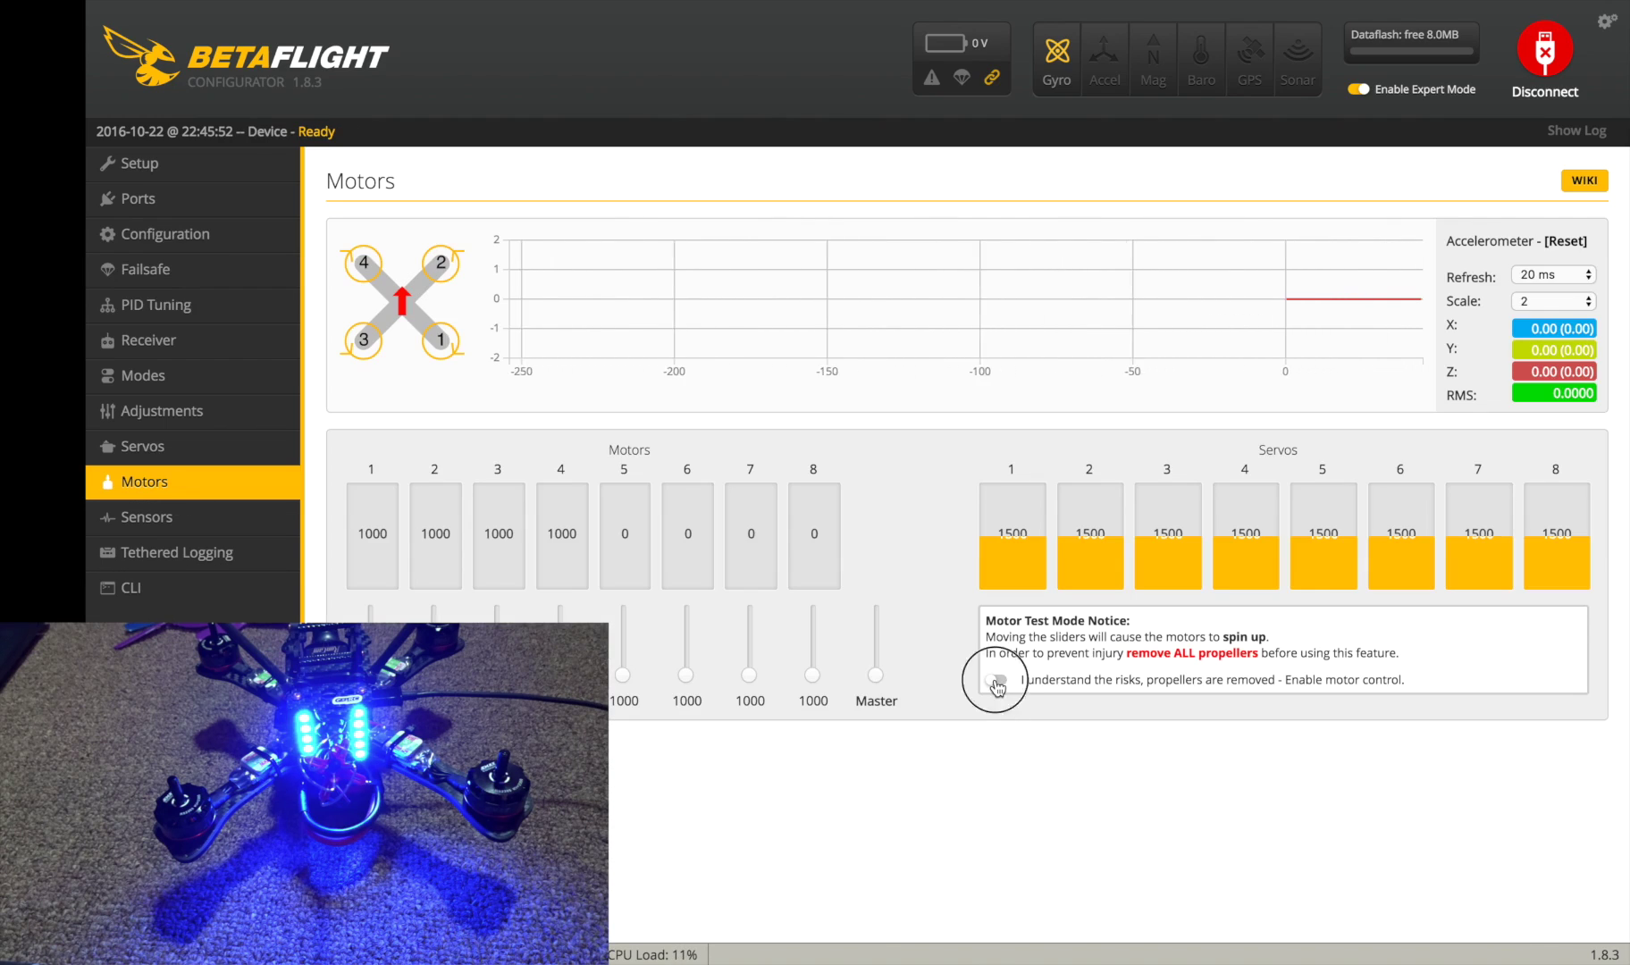
pyautogui.click(875, 674)
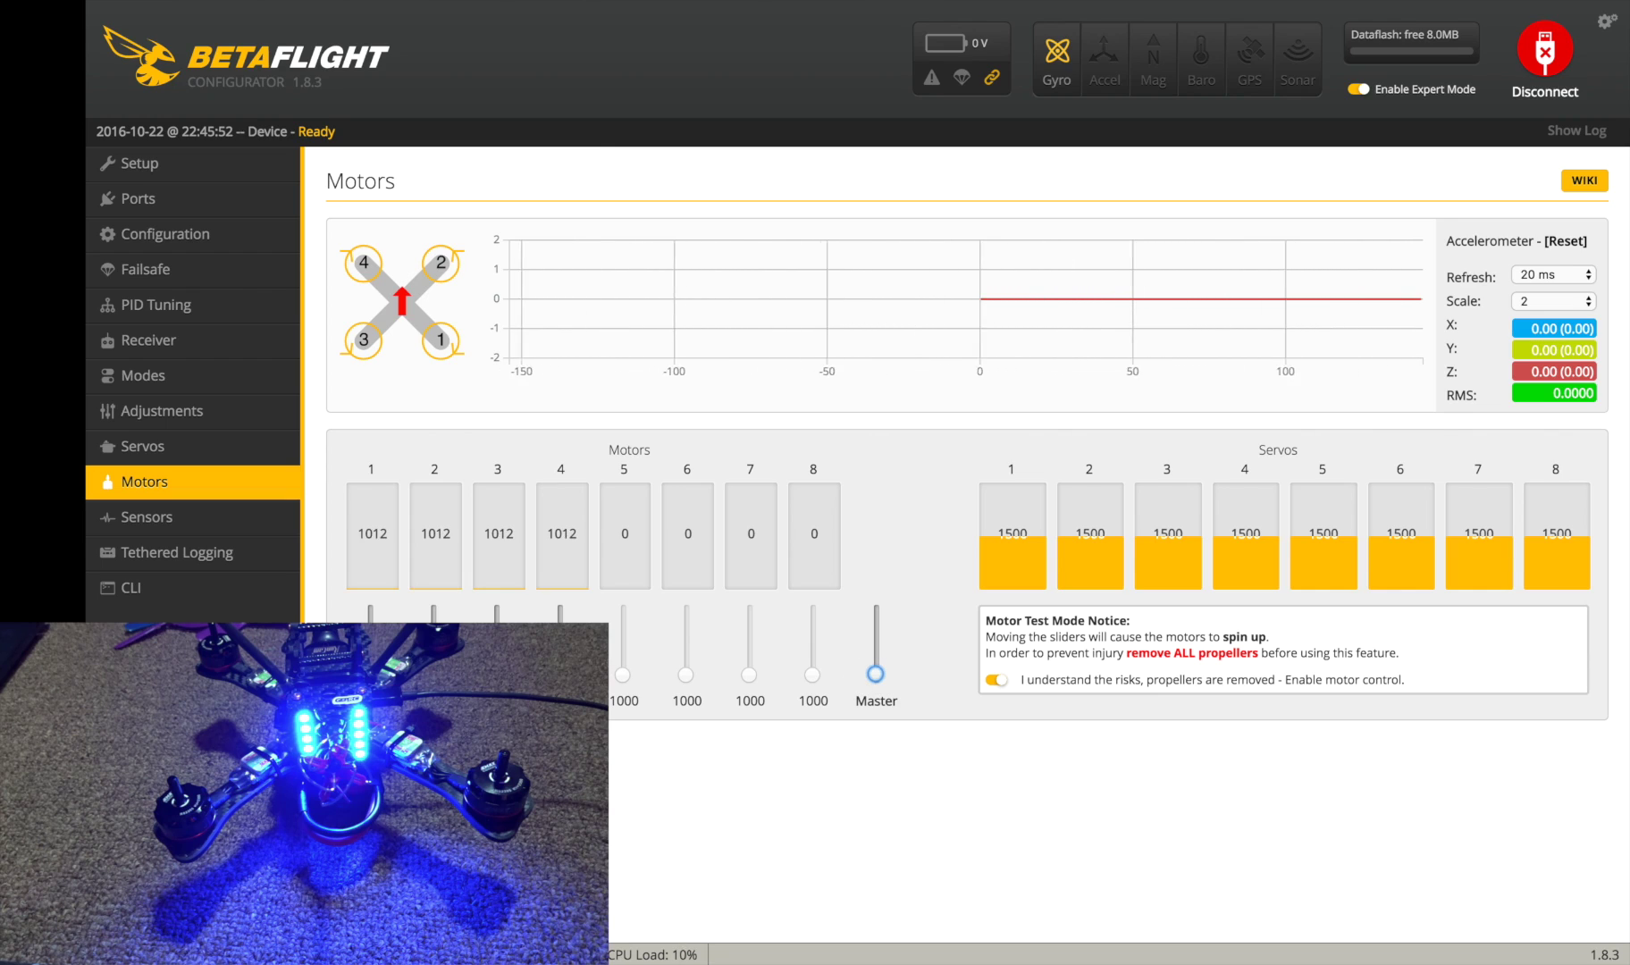
pyautogui.press('Up')
pyautogui.press('Up')
pyautogui.press('Up')
pyautogui.press('Up')
pyautogui.press('Up')
pyautogui.press('Up')
pyautogui.press('Up')
pyautogui.press('Up')
pyautogui.press('Up')
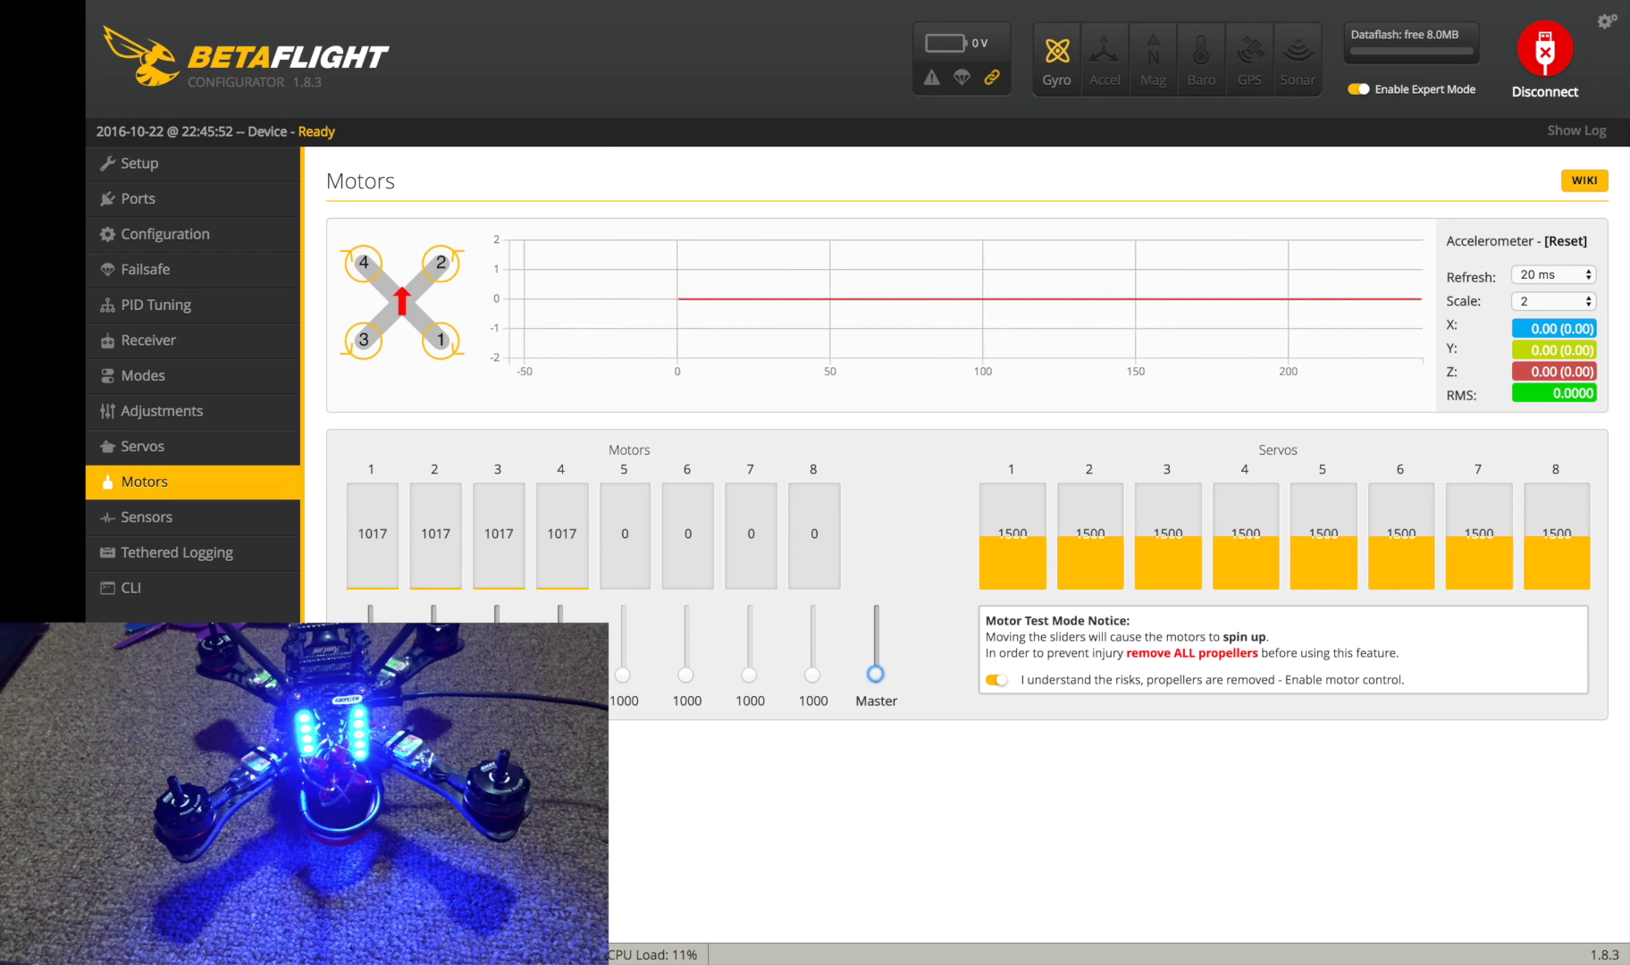
pyautogui.press('Up')
pyautogui.press('Up')
pyautogui.press('Up')
pyautogui.press('Up')
pyautogui.press('Up')
pyautogui.press('Up')
pyautogui.press('Up')
pyautogui.press('Up')
pyautogui.press('Up')
pyautogui.press('Up')
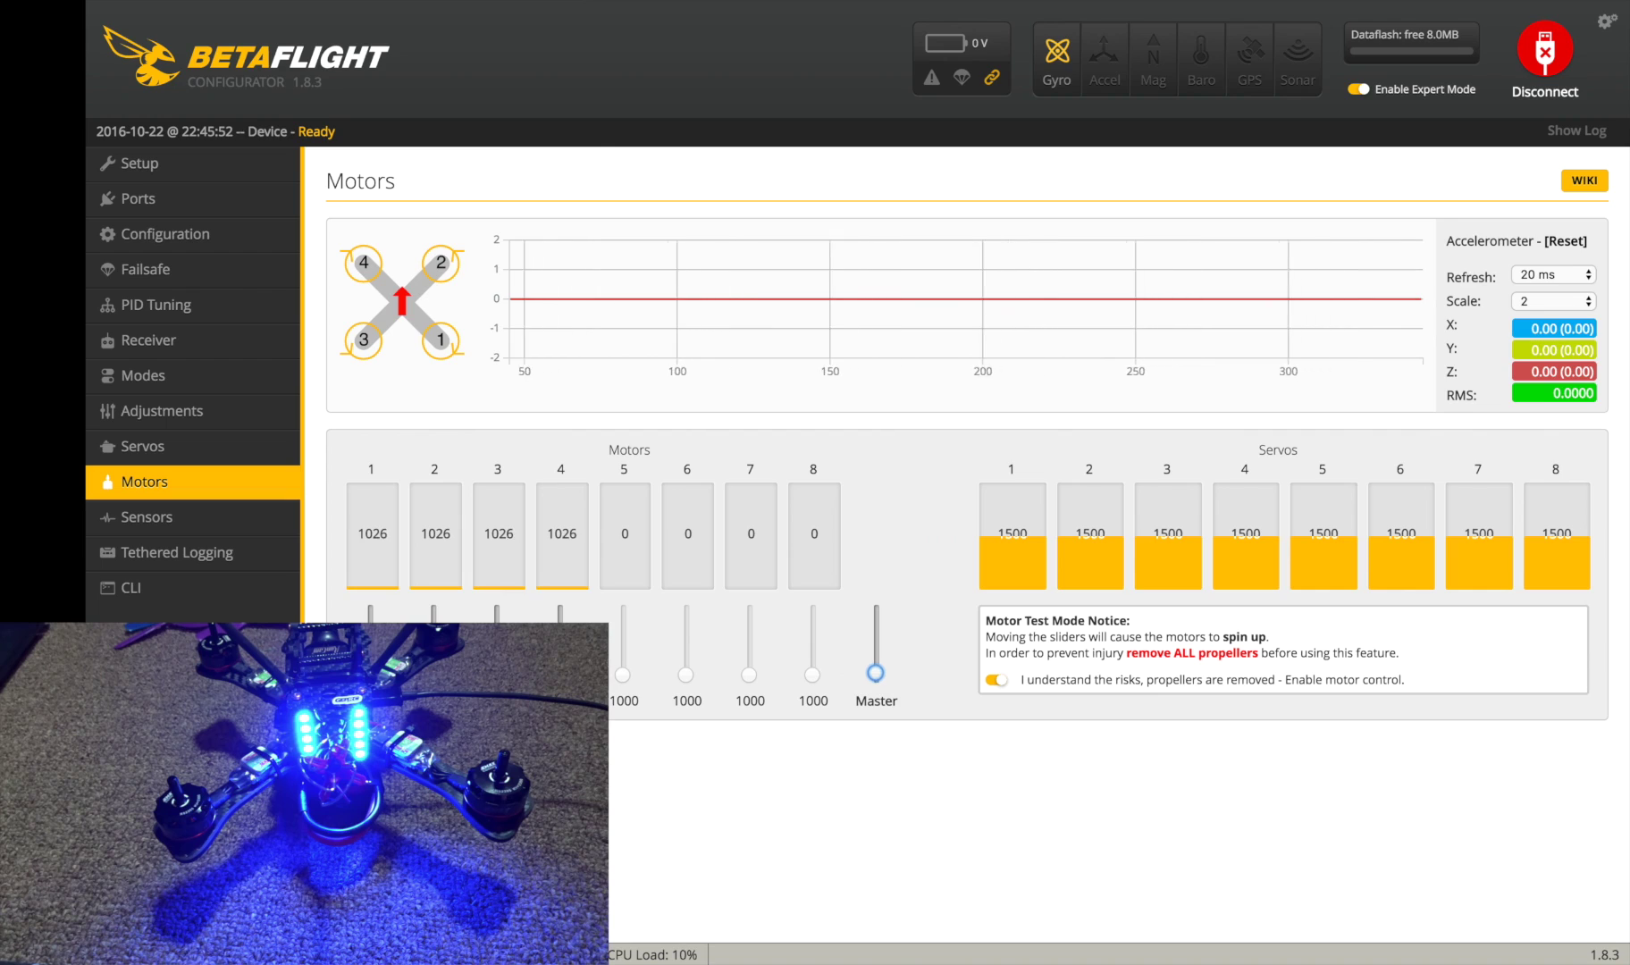
pyautogui.press('Up')
pyautogui.press('Up')
pyautogui.press('Up')
pyautogui.press('Up')
pyautogui.press('Up')
pyautogui.press('Up')
pyautogui.press('Up')
pyautogui.press('Up')
pyautogui.press('Up')
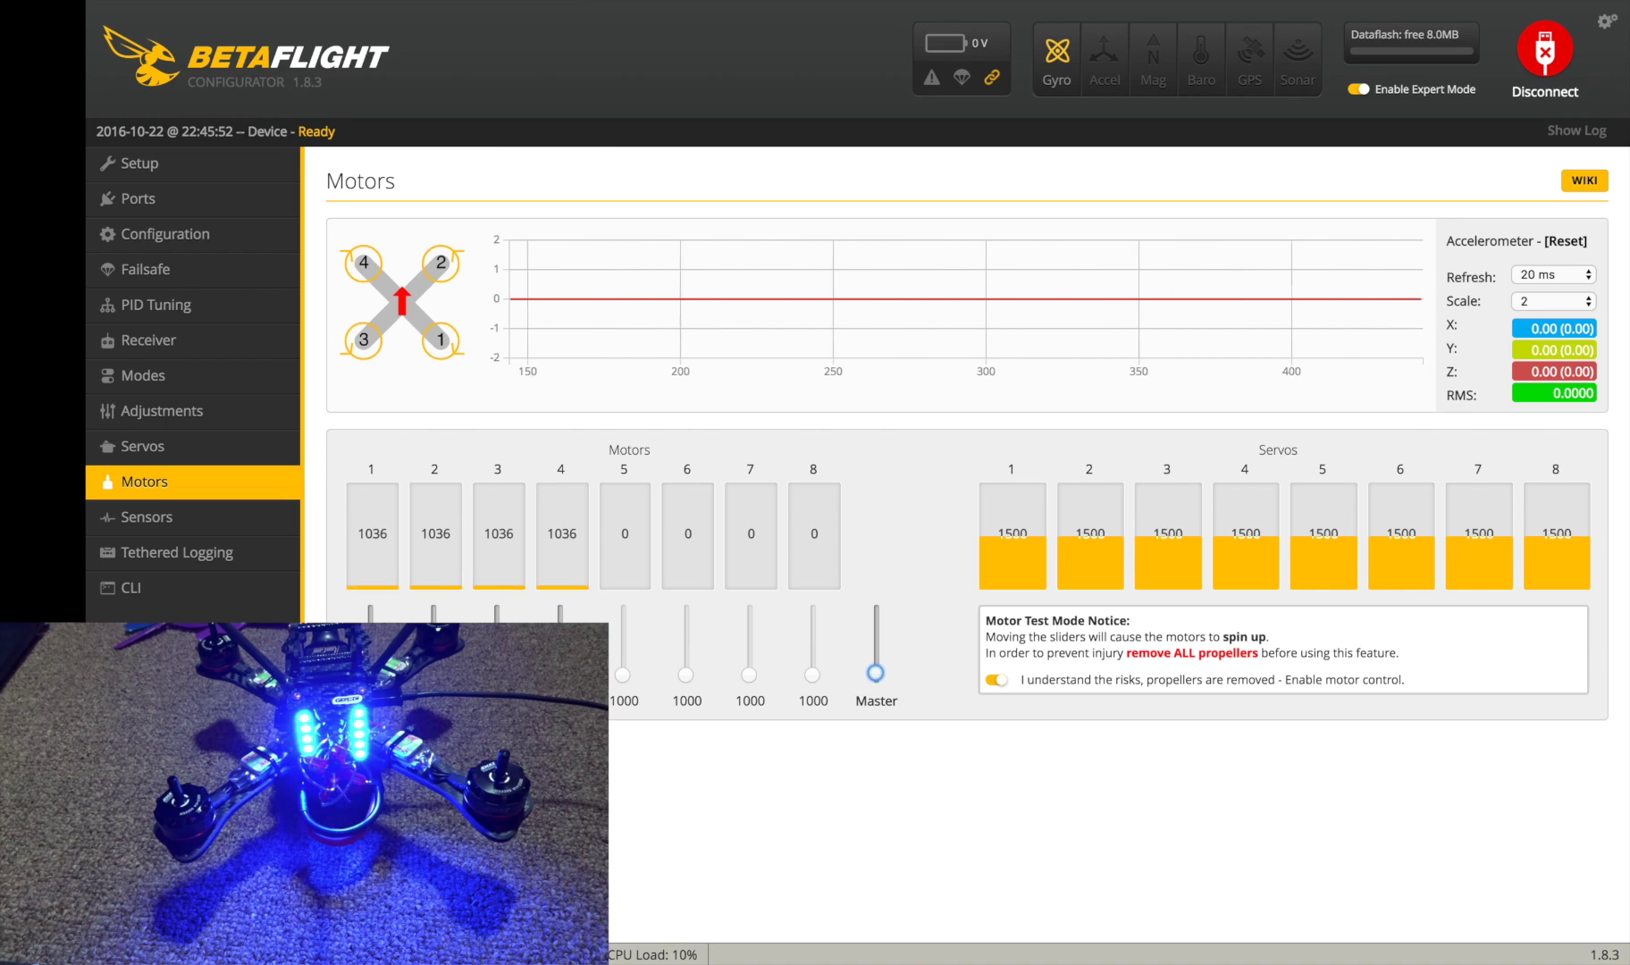
pyautogui.press('Up')
pyautogui.press('Up')
pyautogui.press('Up')
pyautogui.press('Up')
pyautogui.press('Up')
pyautogui.press('Up')
pyautogui.press('Up')
pyautogui.press('Up')
pyautogui.press('Up')
pyautogui.press('Up')
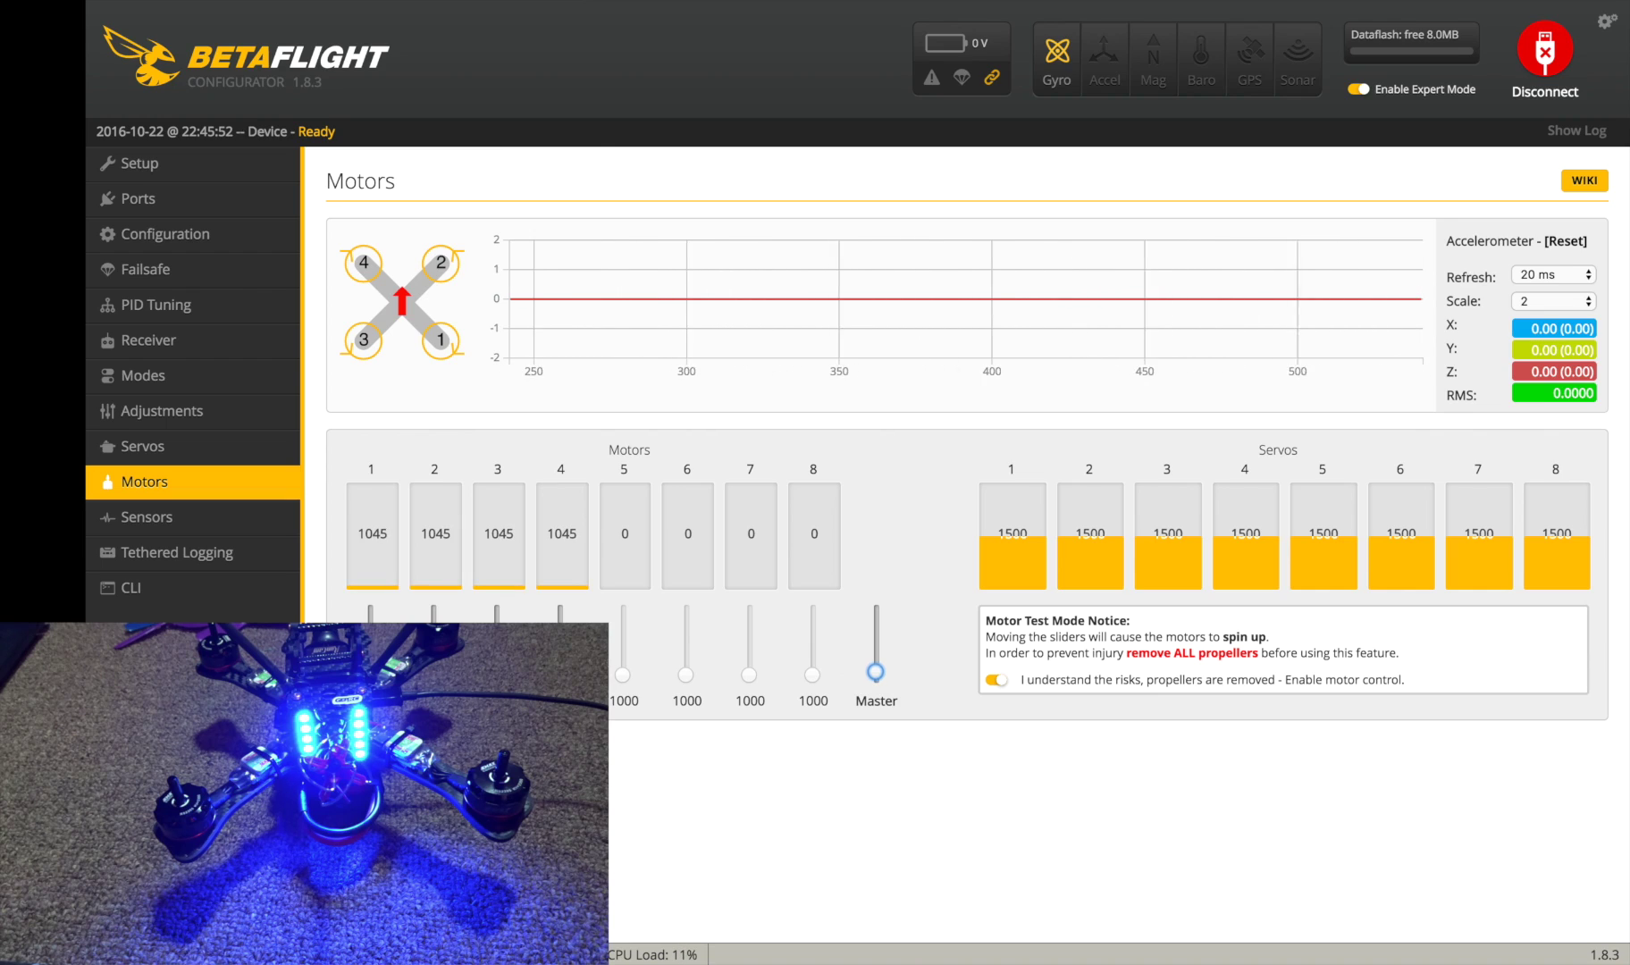
pyautogui.press('Up')
pyautogui.press('Up')
pyautogui.press('Up')
pyautogui.press('Up')
pyautogui.press('Up')
pyautogui.press('Up')
pyautogui.press('Up')
pyautogui.press('Up')
pyautogui.press('Up')
pyautogui.press('Up')
pyautogui.press('Up')
pyautogui.press('Up')
pyautogui.press('Up')
pyautogui.press('Up')
pyautogui.press('Up')
pyautogui.press('Up')
pyautogui.press('Up')
pyautogui.press('Up')
pyautogui.press('Up')
pyautogui.press('Up')
pyautogui.click(875, 672)
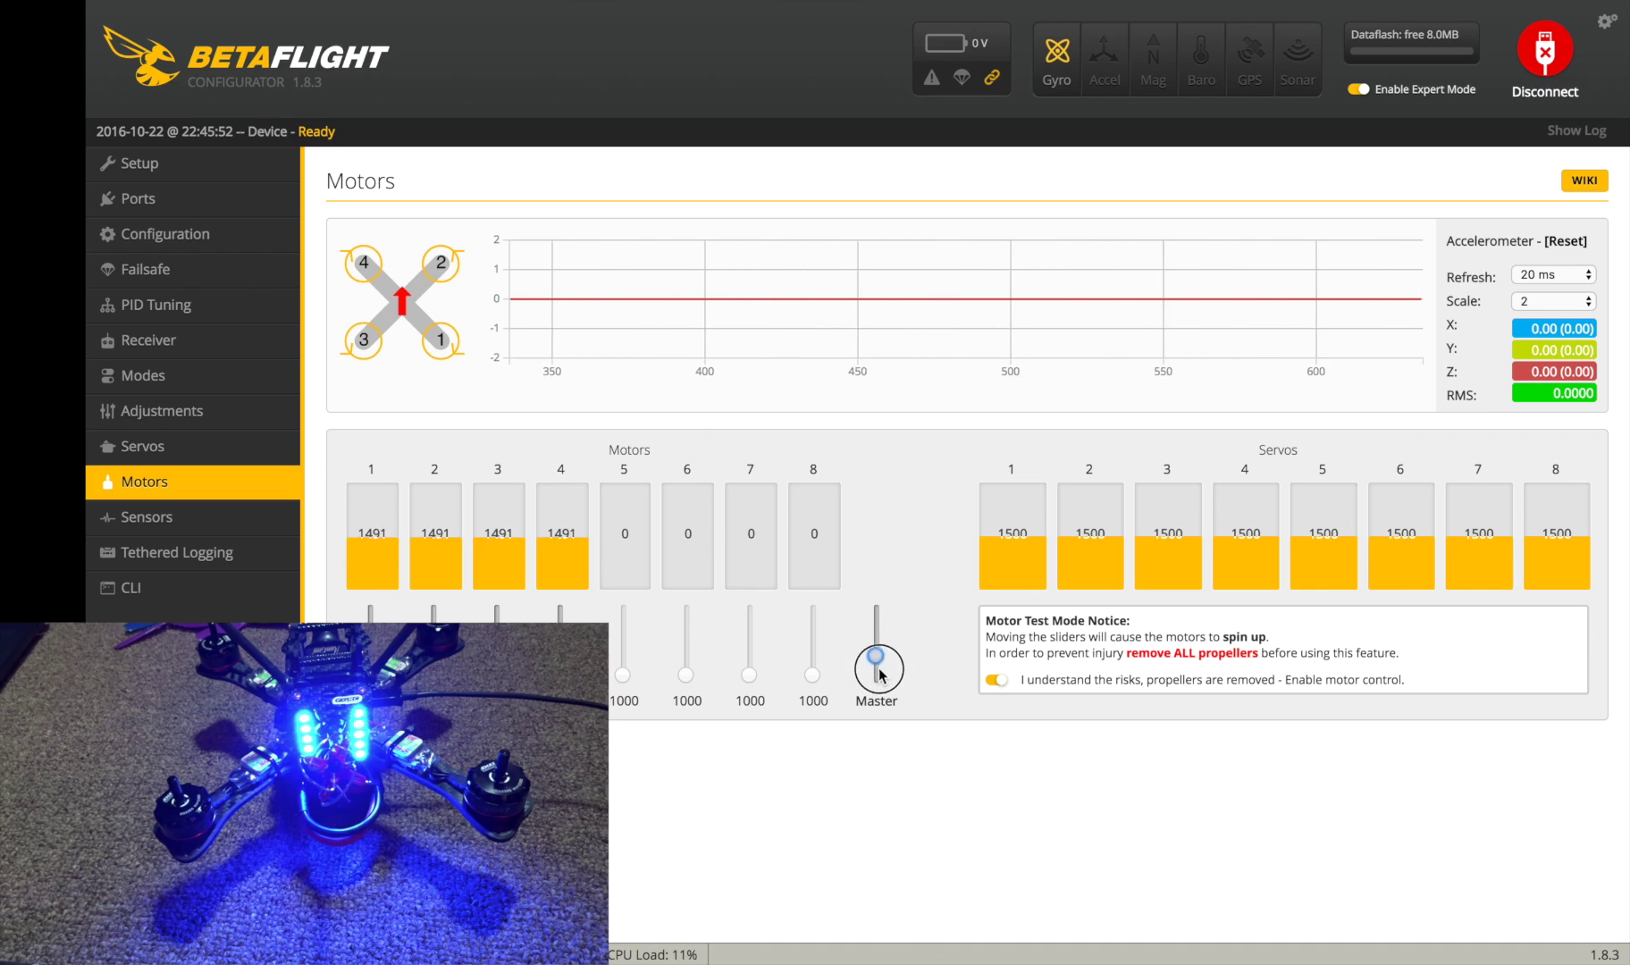
pyautogui.moveTo(880, 672); pyautogui.dragTo(880, 711)
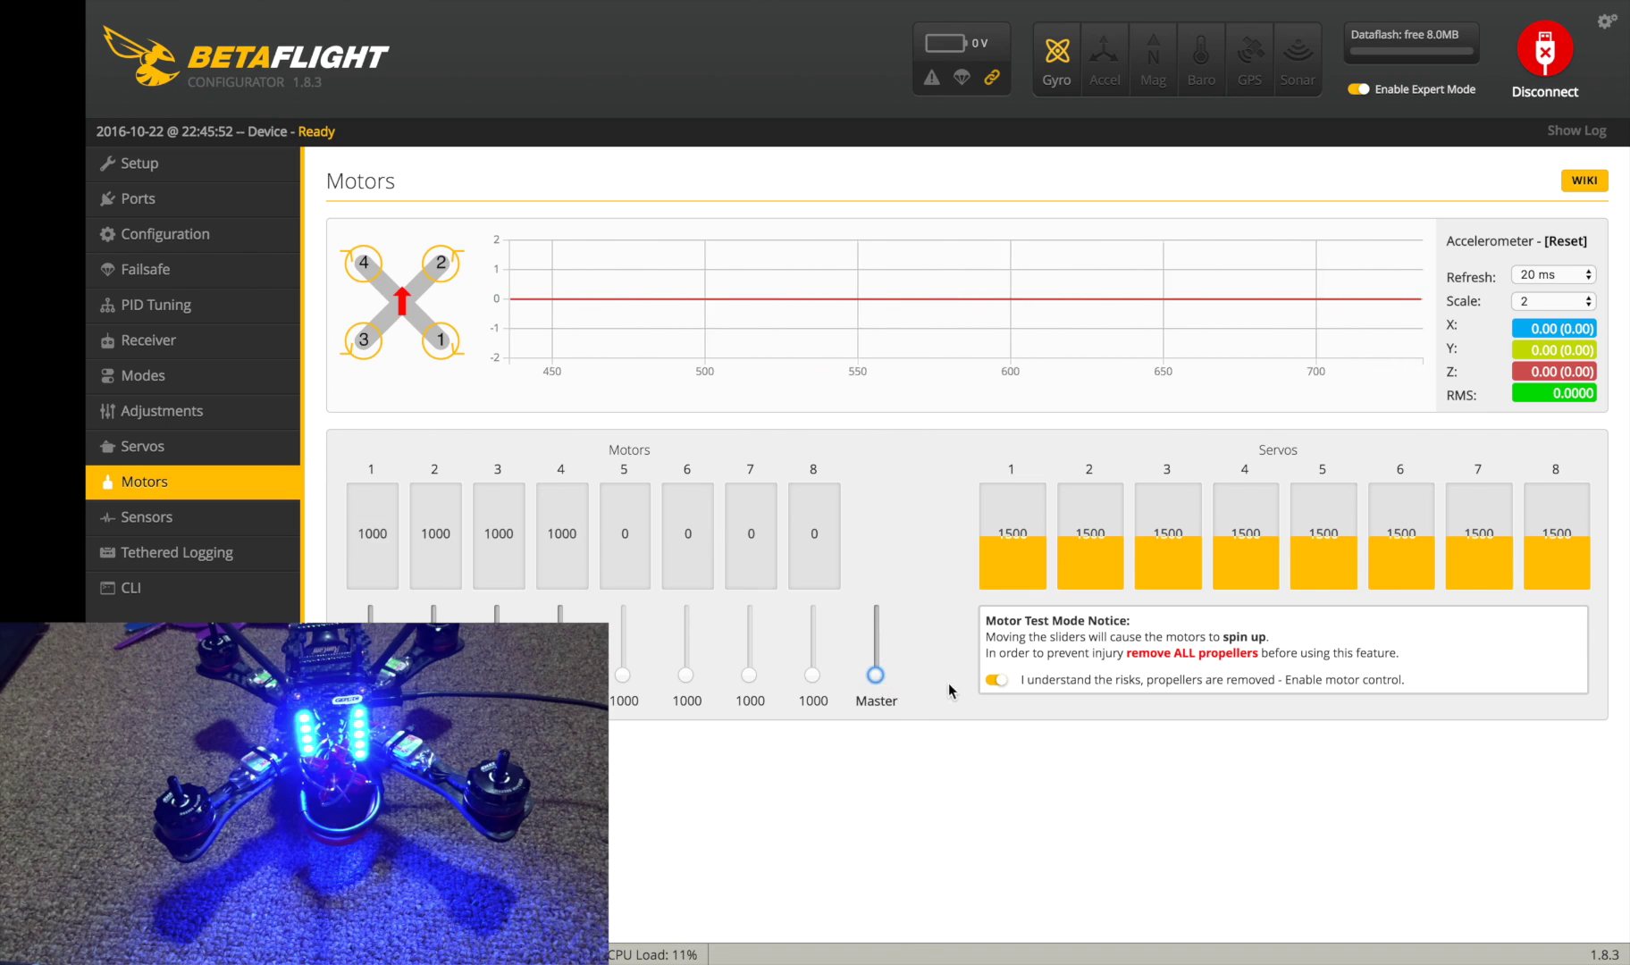
# - Calibrate the ESC throttle range by raising the master motor value to 2000 and then dropping it to the minimum
pyautogui.click(987, 680)
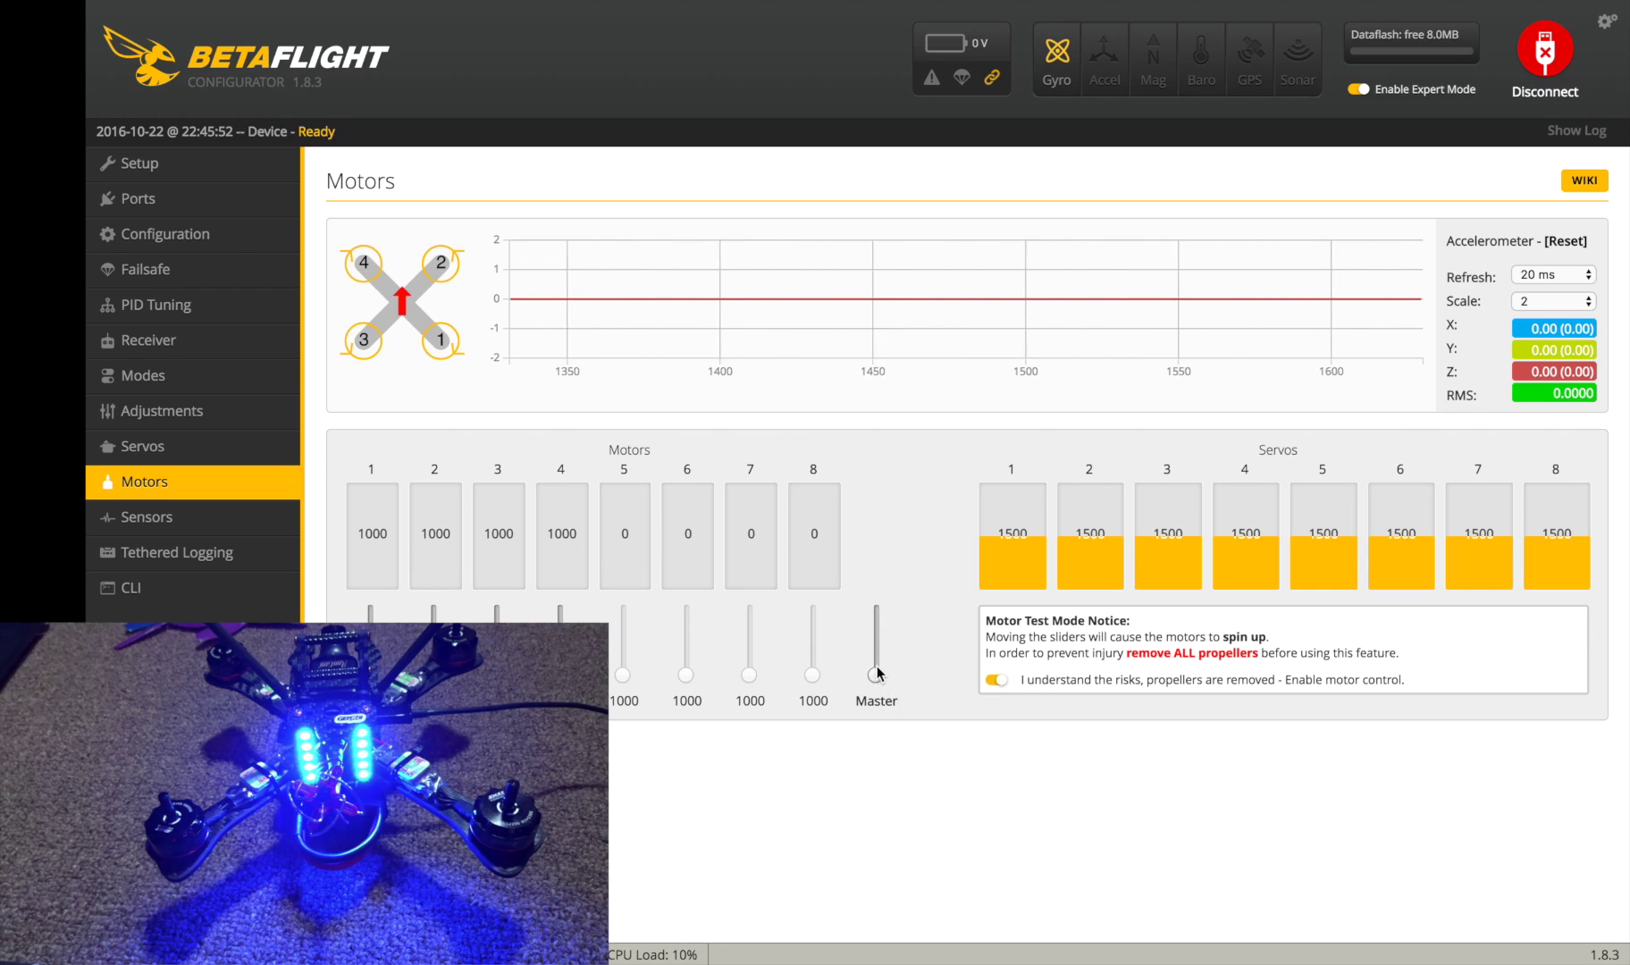
pyautogui.moveTo(876, 675); pyautogui.dragTo(883, 545)
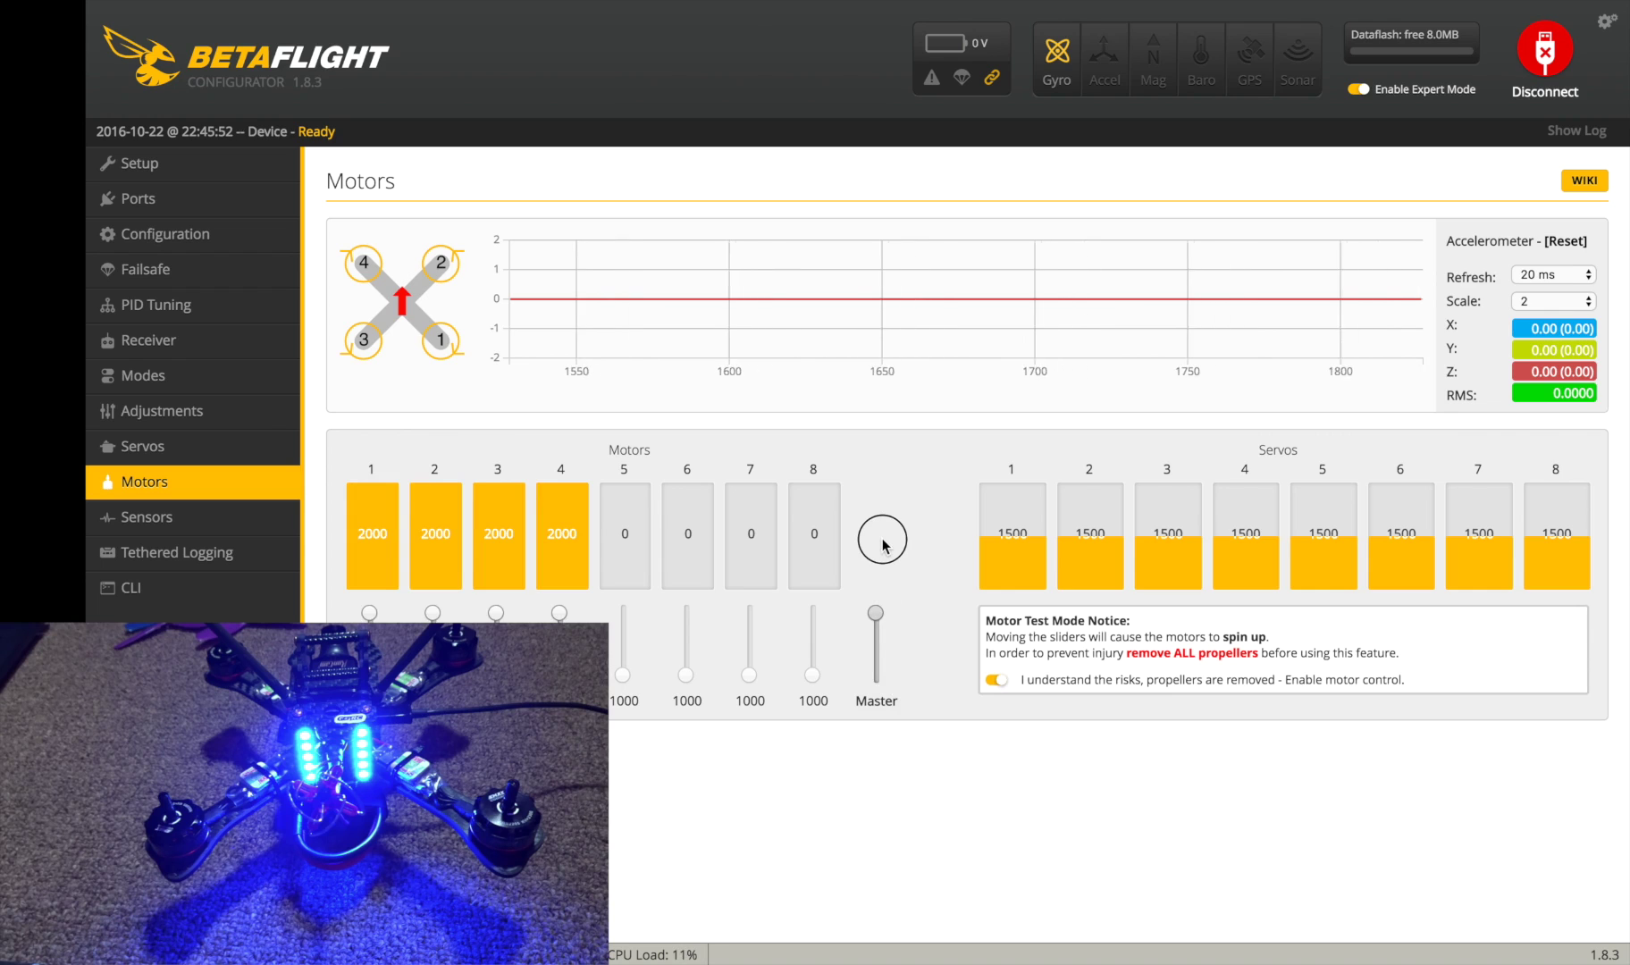
pyautogui.moveTo(883, 613); pyautogui.dragTo(894, 684)
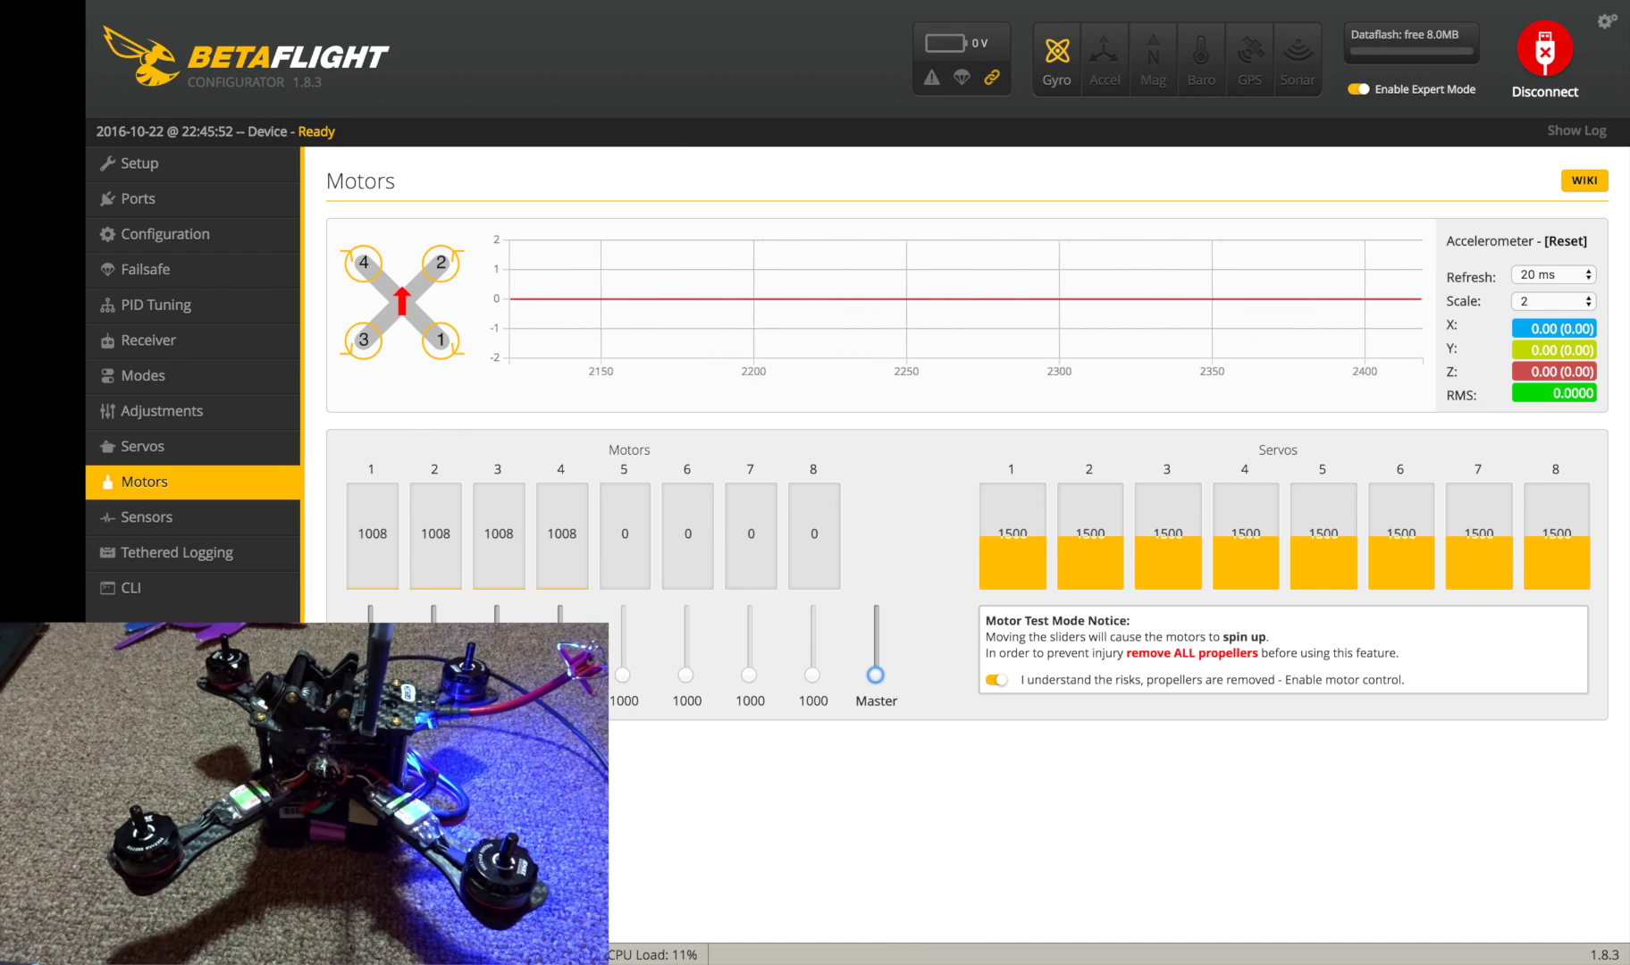
# - Step all four motors together up to 1020 with the master control to check their spin-up
pyautogui.press('Up')
pyautogui.press('Up')
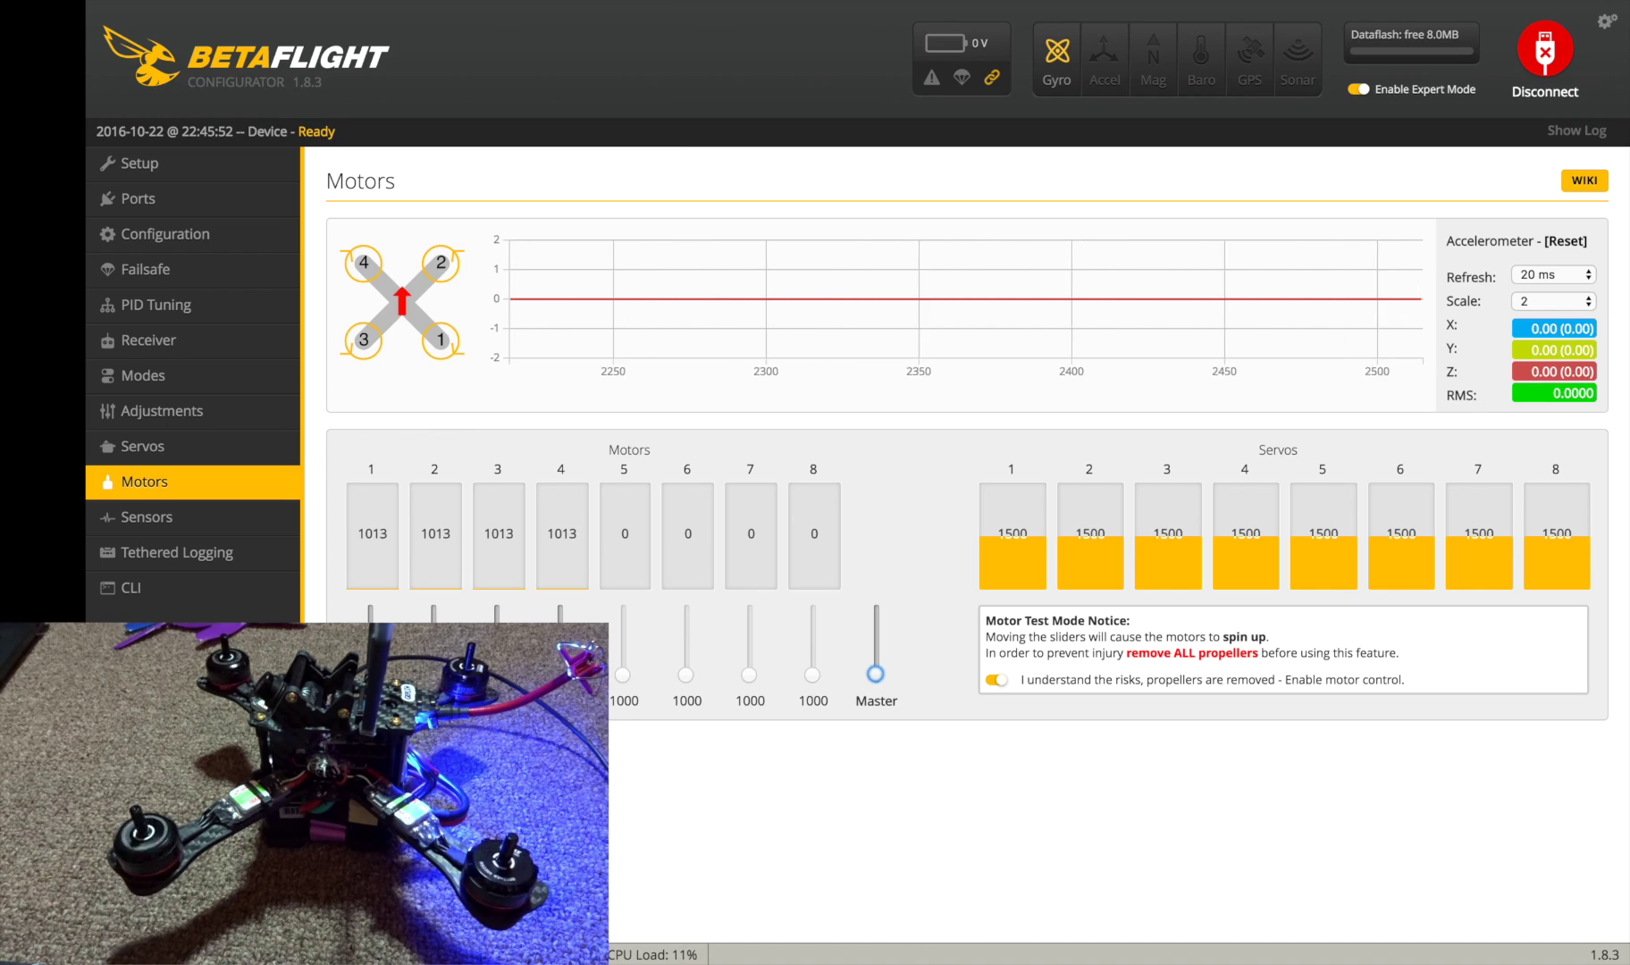
pyautogui.press('Up')
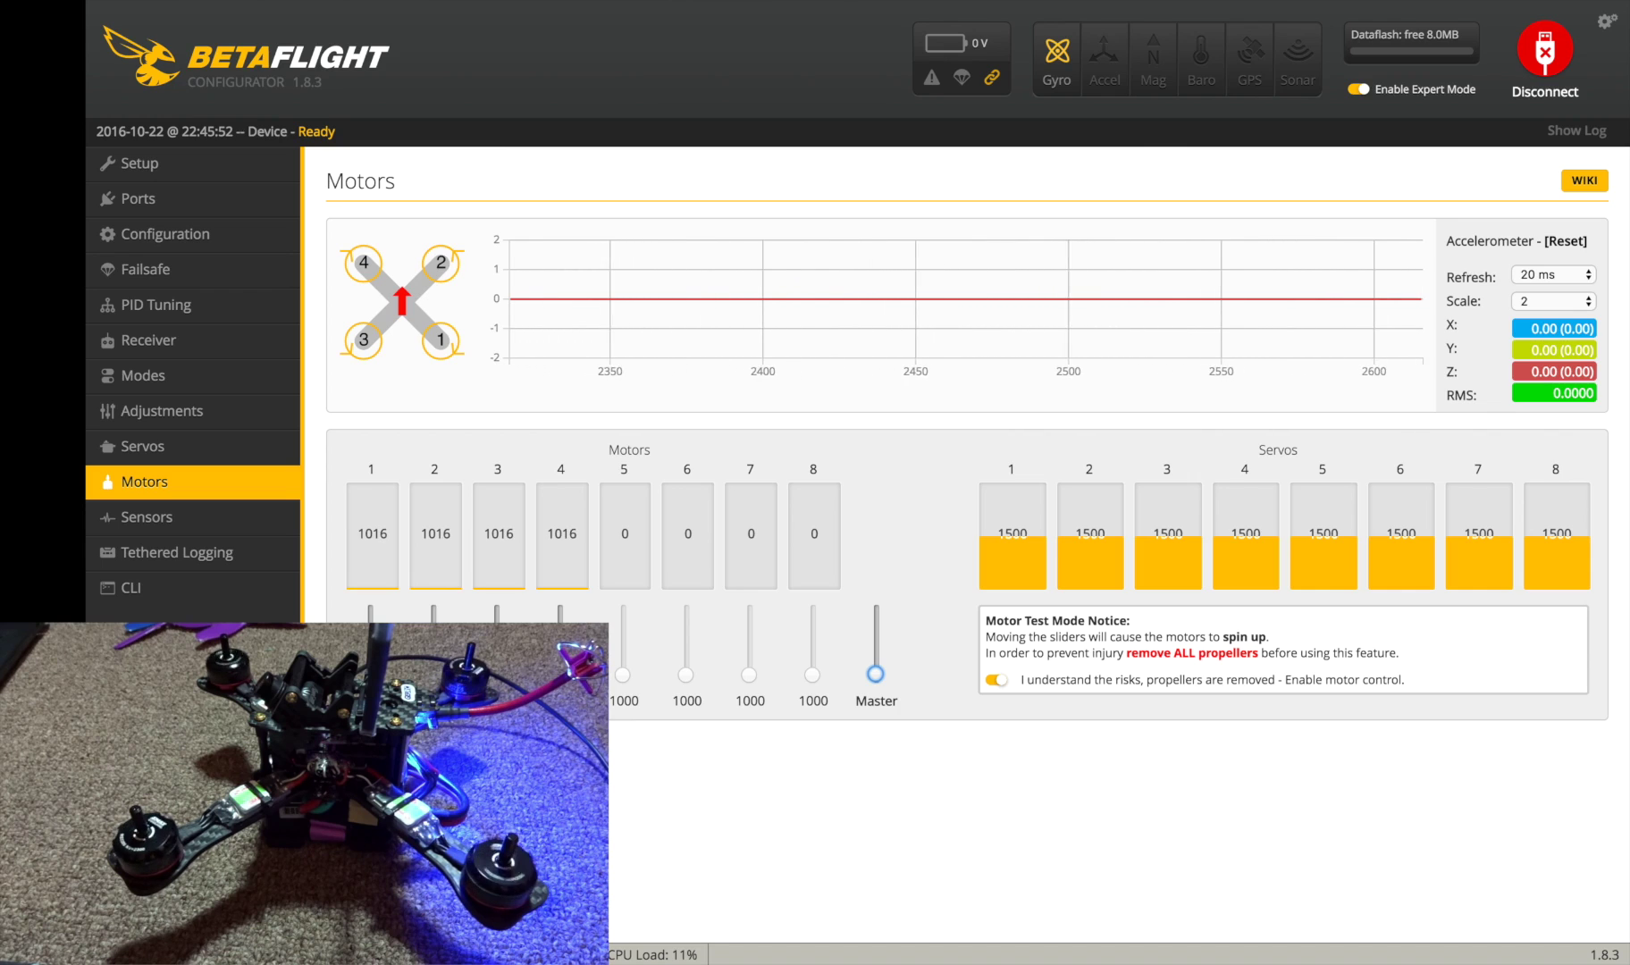
pyautogui.press('Up')
pyautogui.press('Up')
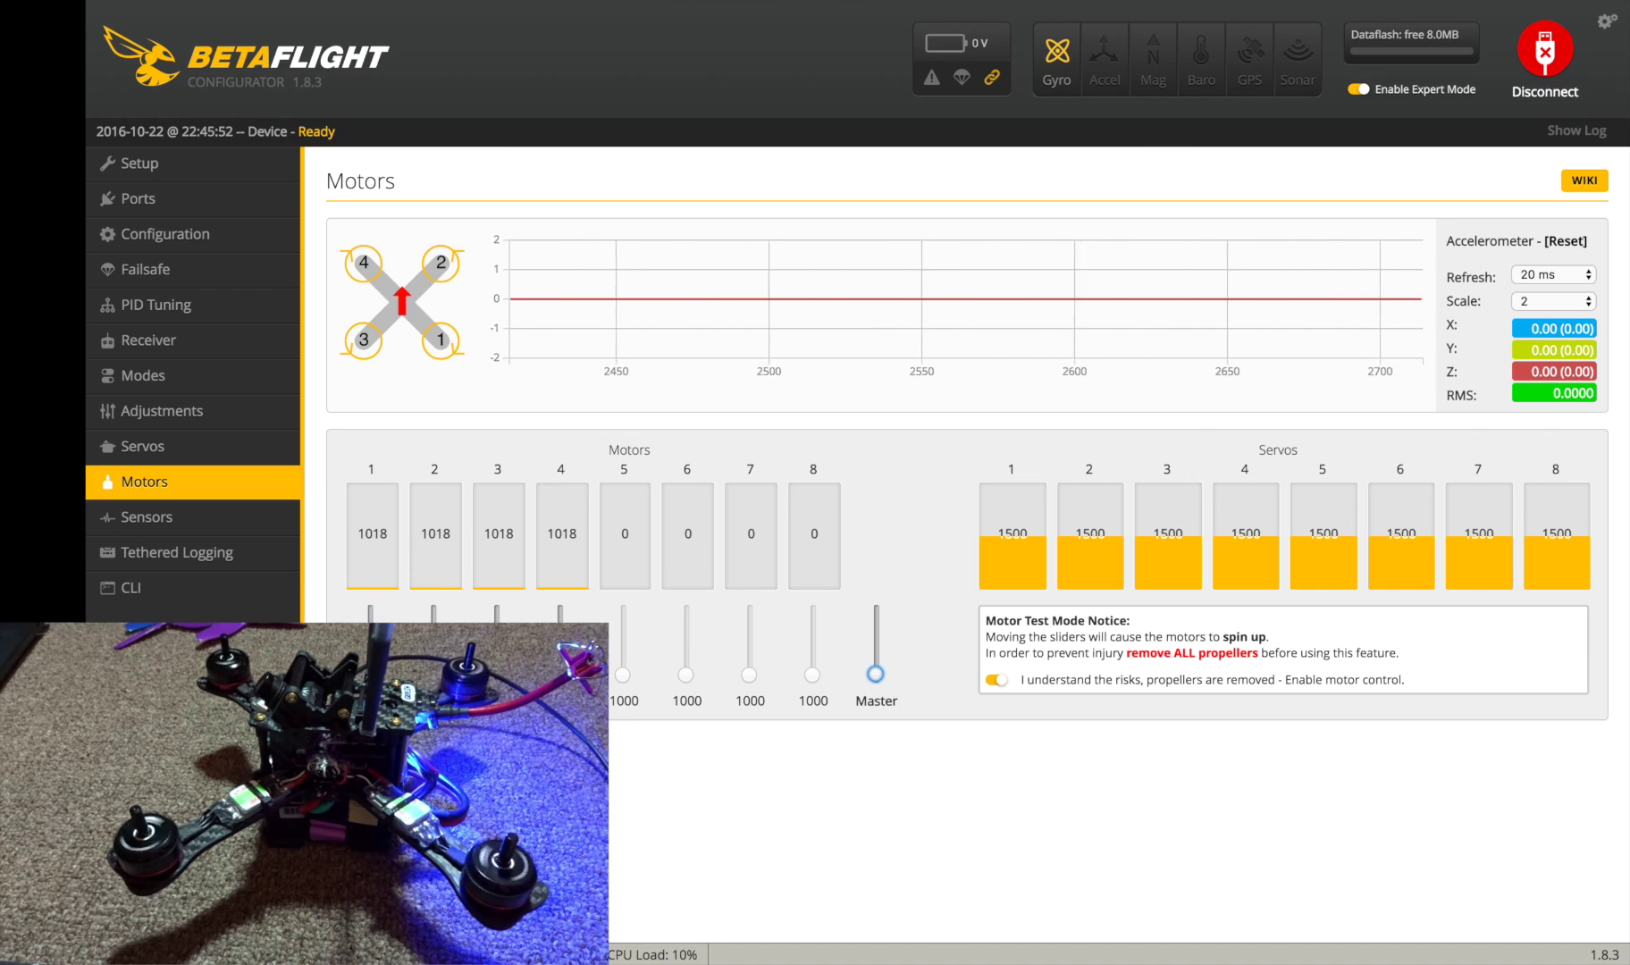
pyautogui.press('Up')
pyautogui.press('Up')
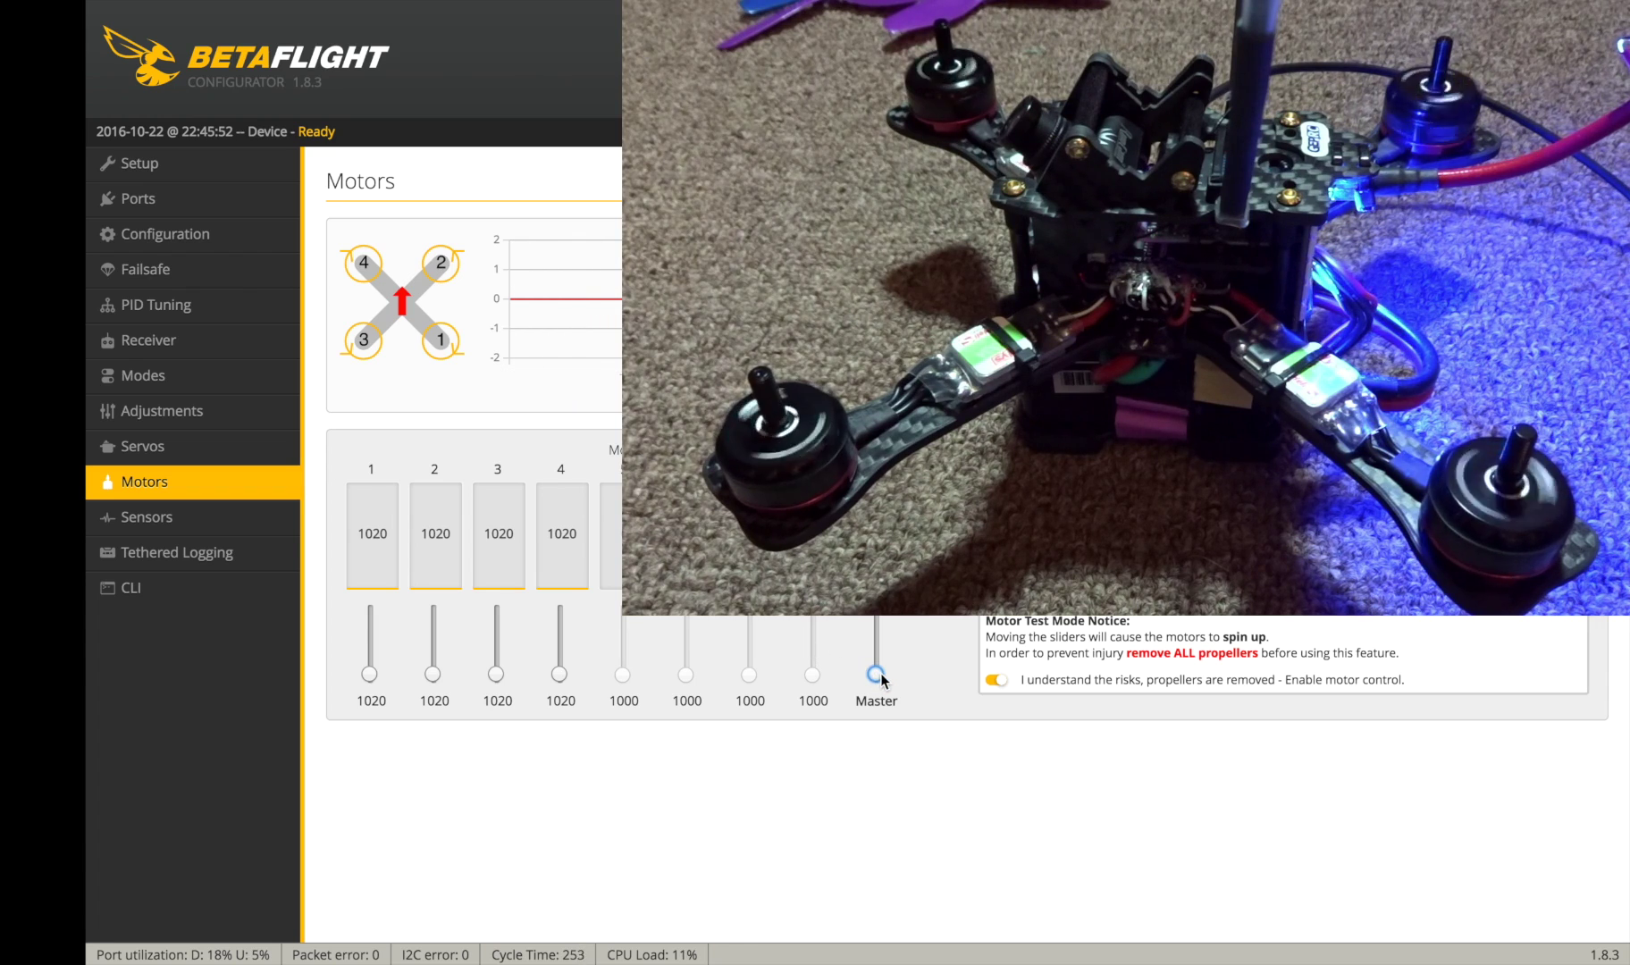
# - Step all four motors together up to 1035 with the master control, then disable motor control to return them to 1000
pyautogui.press('Up')
pyautogui.press('Up')
pyautogui.press('Up')
pyautogui.press('Up')
pyautogui.press('Up')
pyautogui.press('Up')
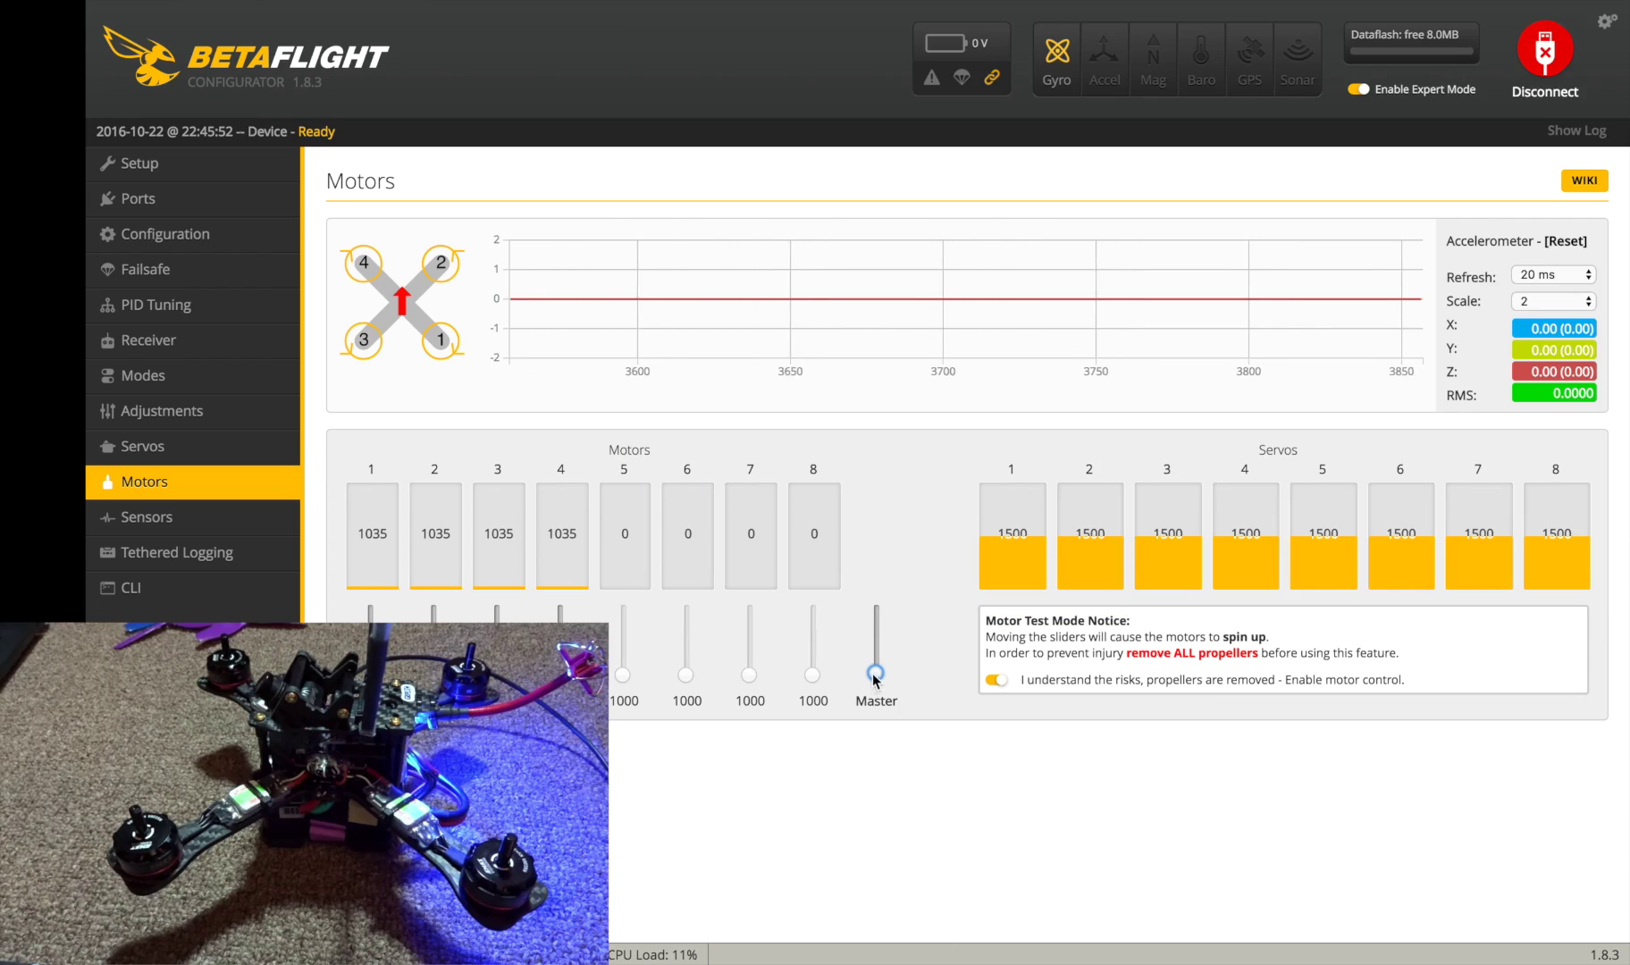
pyautogui.click(873, 779)
pyautogui.click(997, 680)
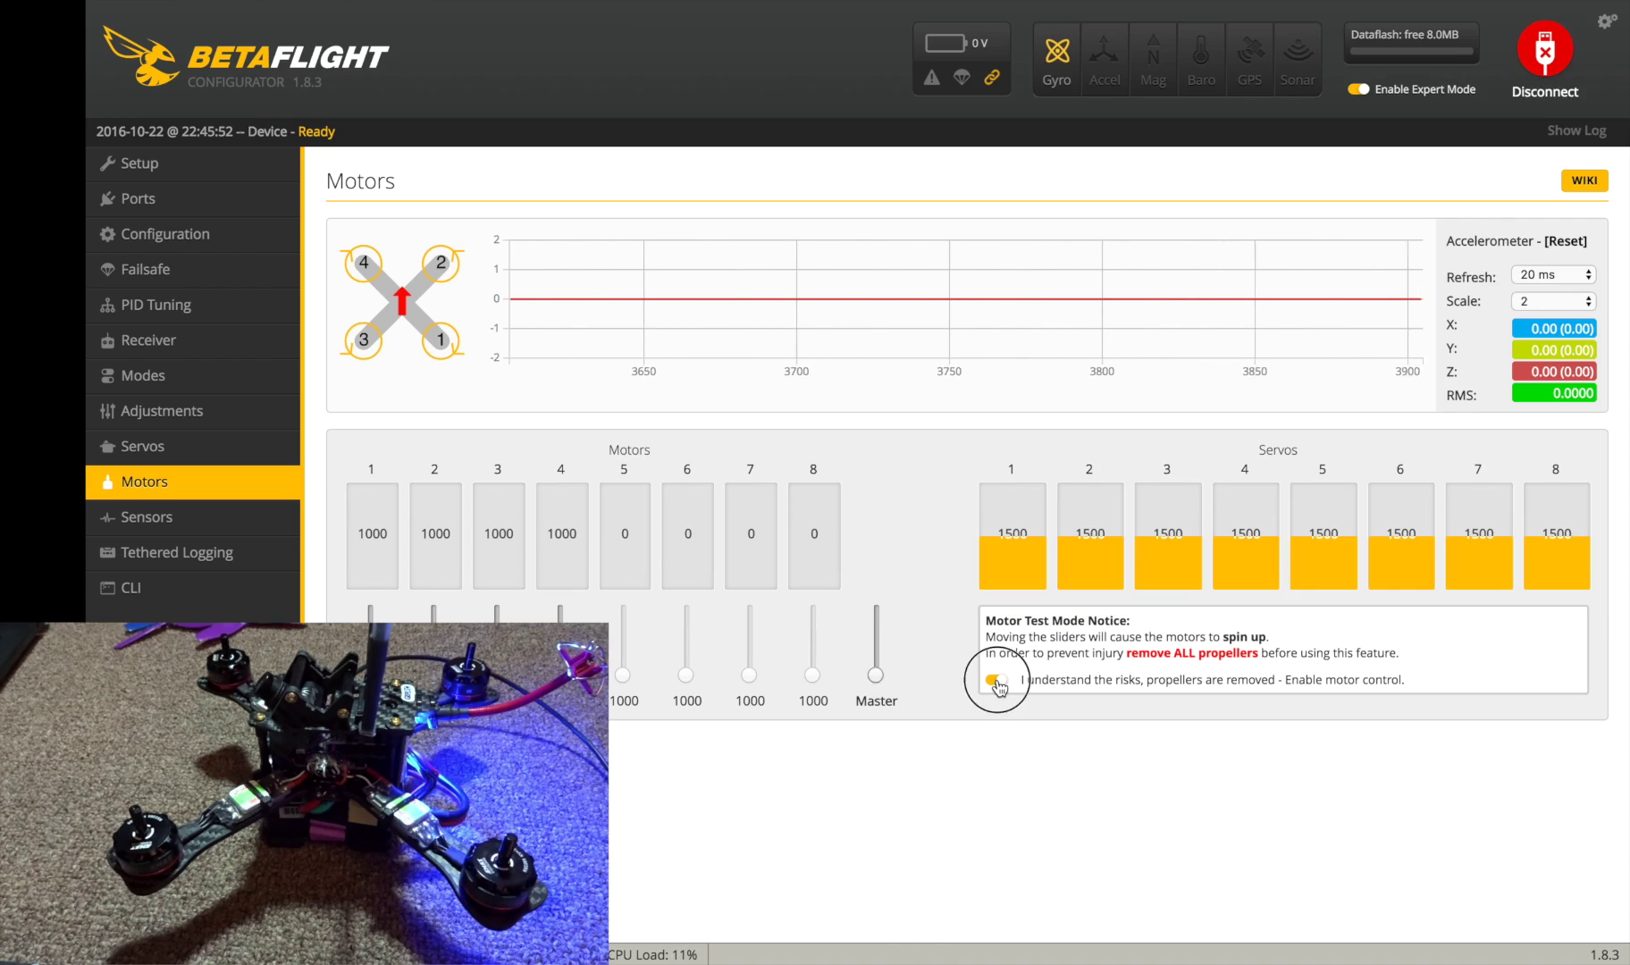
# - Set Minimum Throttle to 1035 in the ESC/Motor features of the configuration, then save and reboot
pyautogui.click(214, 235)
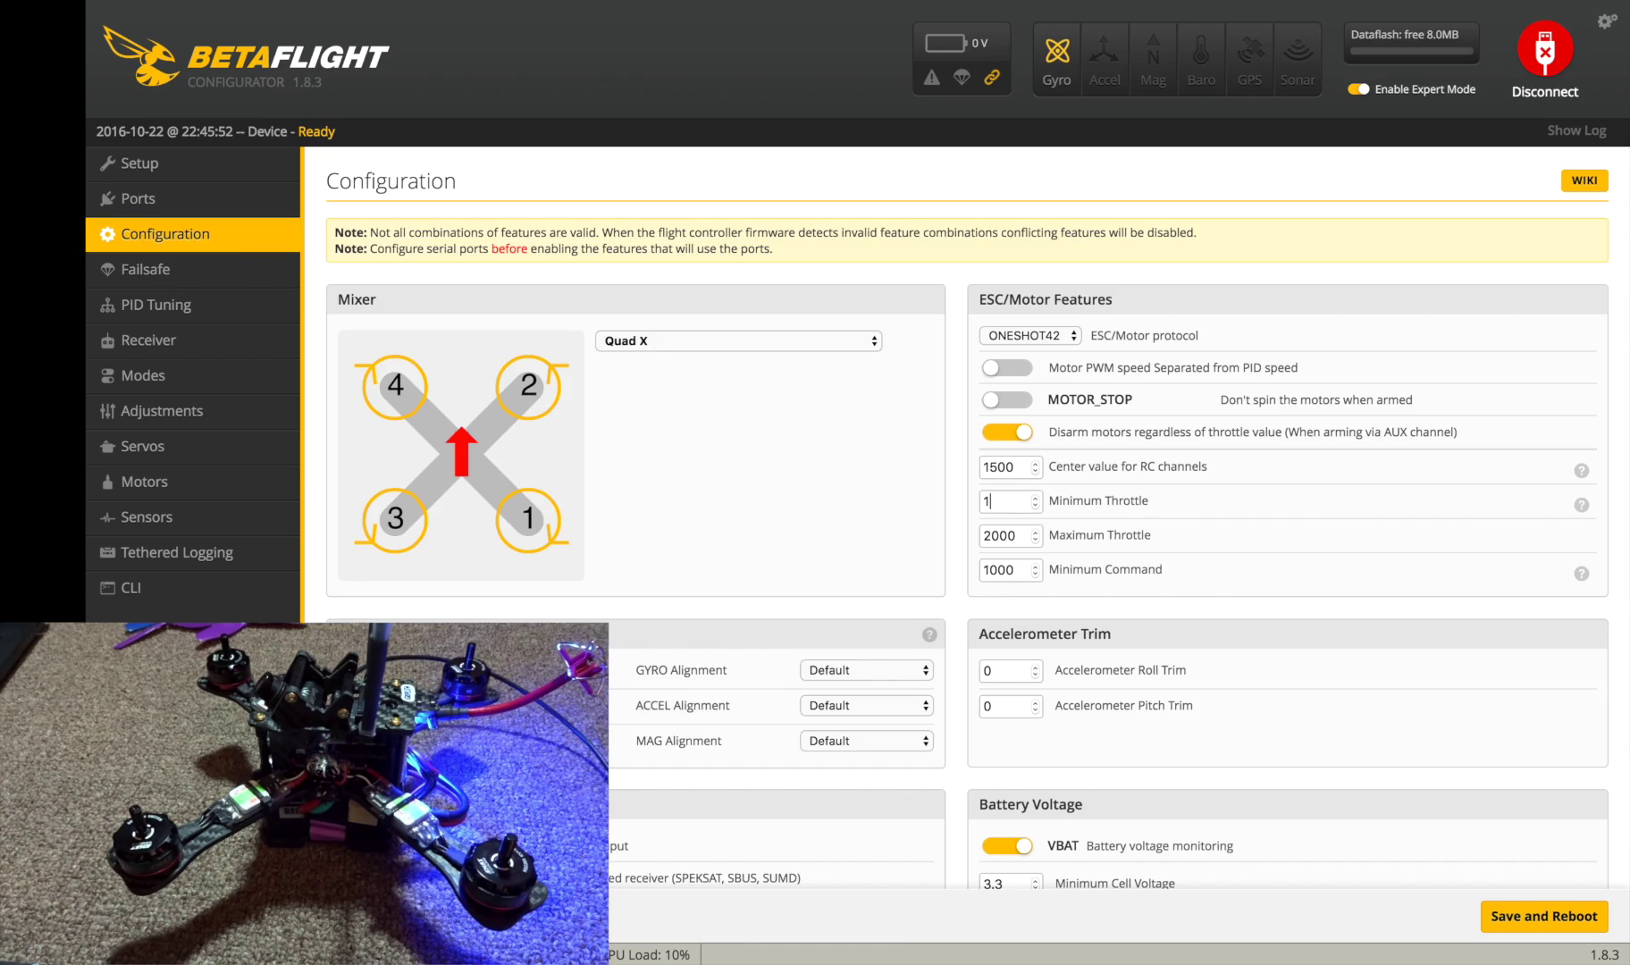
pyautogui.scroll(-3, 1189, 519)
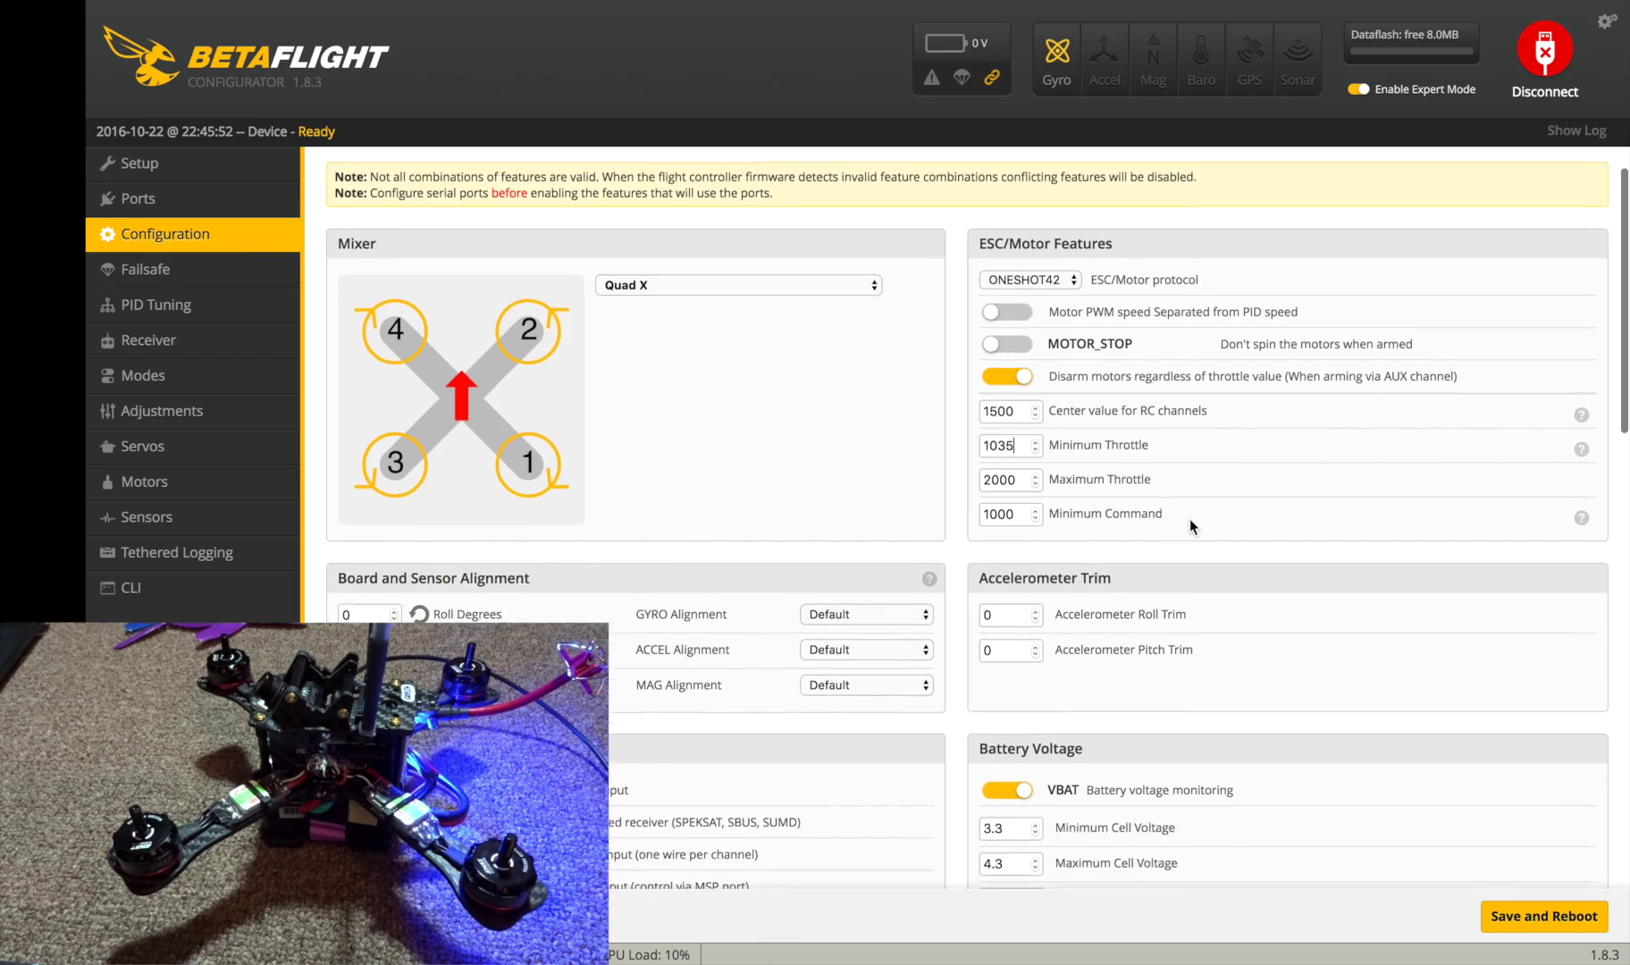
pyautogui.scroll(-2, 1219, 652)
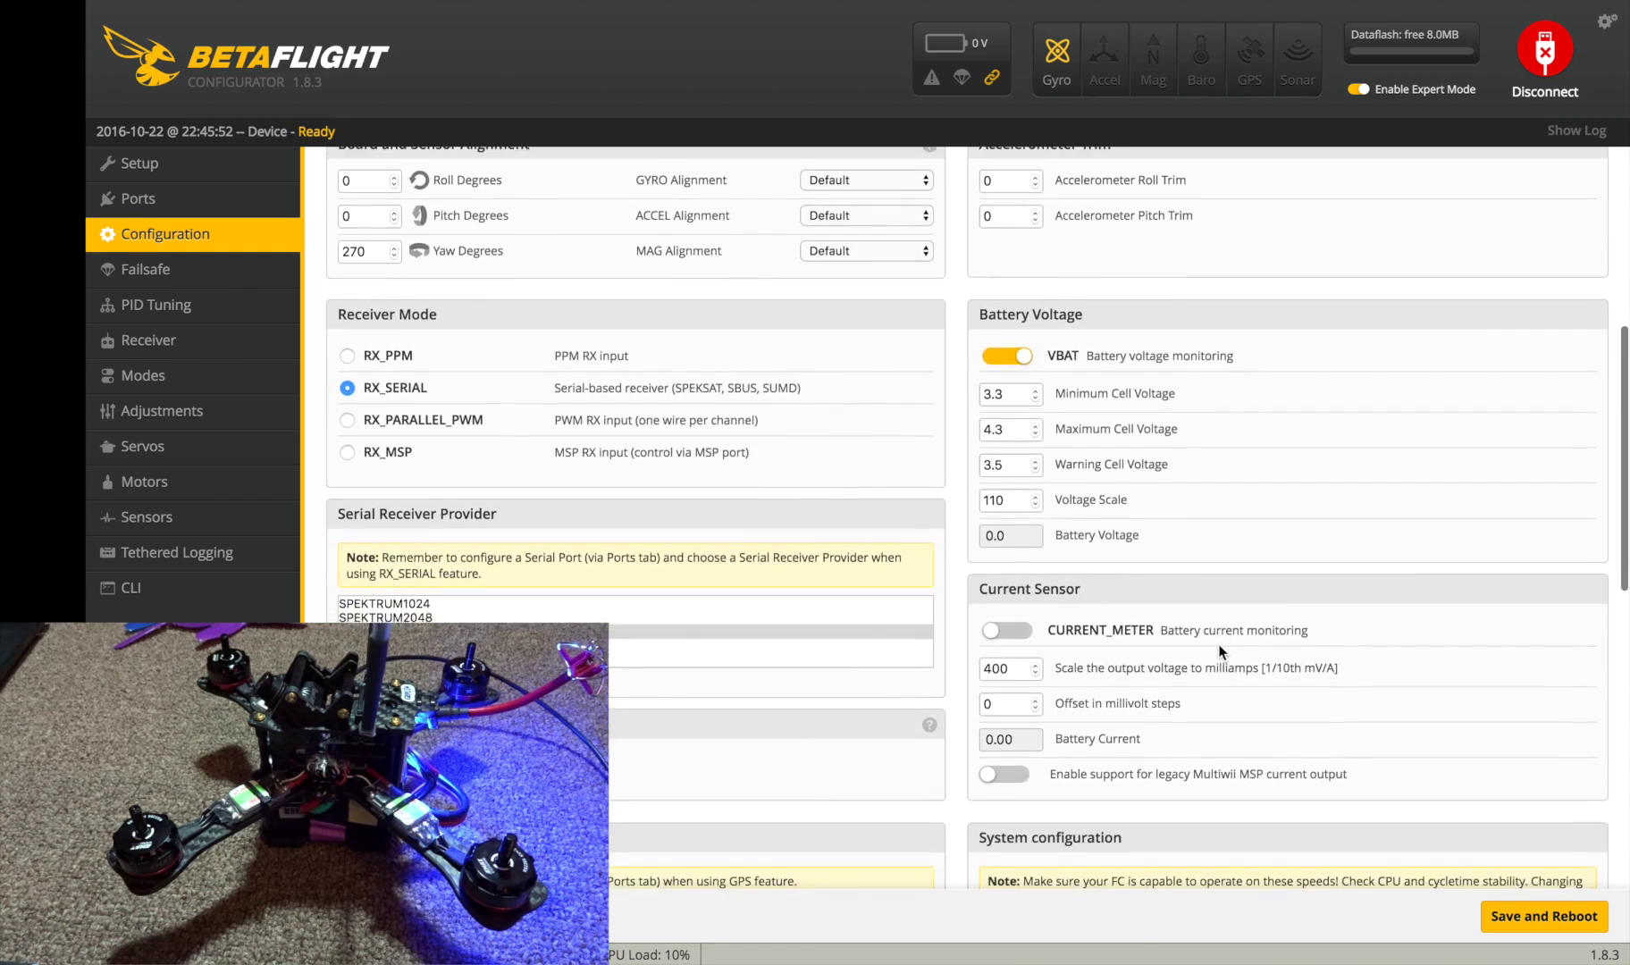
pyautogui.scroll(2, 1219, 653)
pyautogui.scroll(-5, 1219, 652)
pyautogui.scroll(-3, 1219, 650)
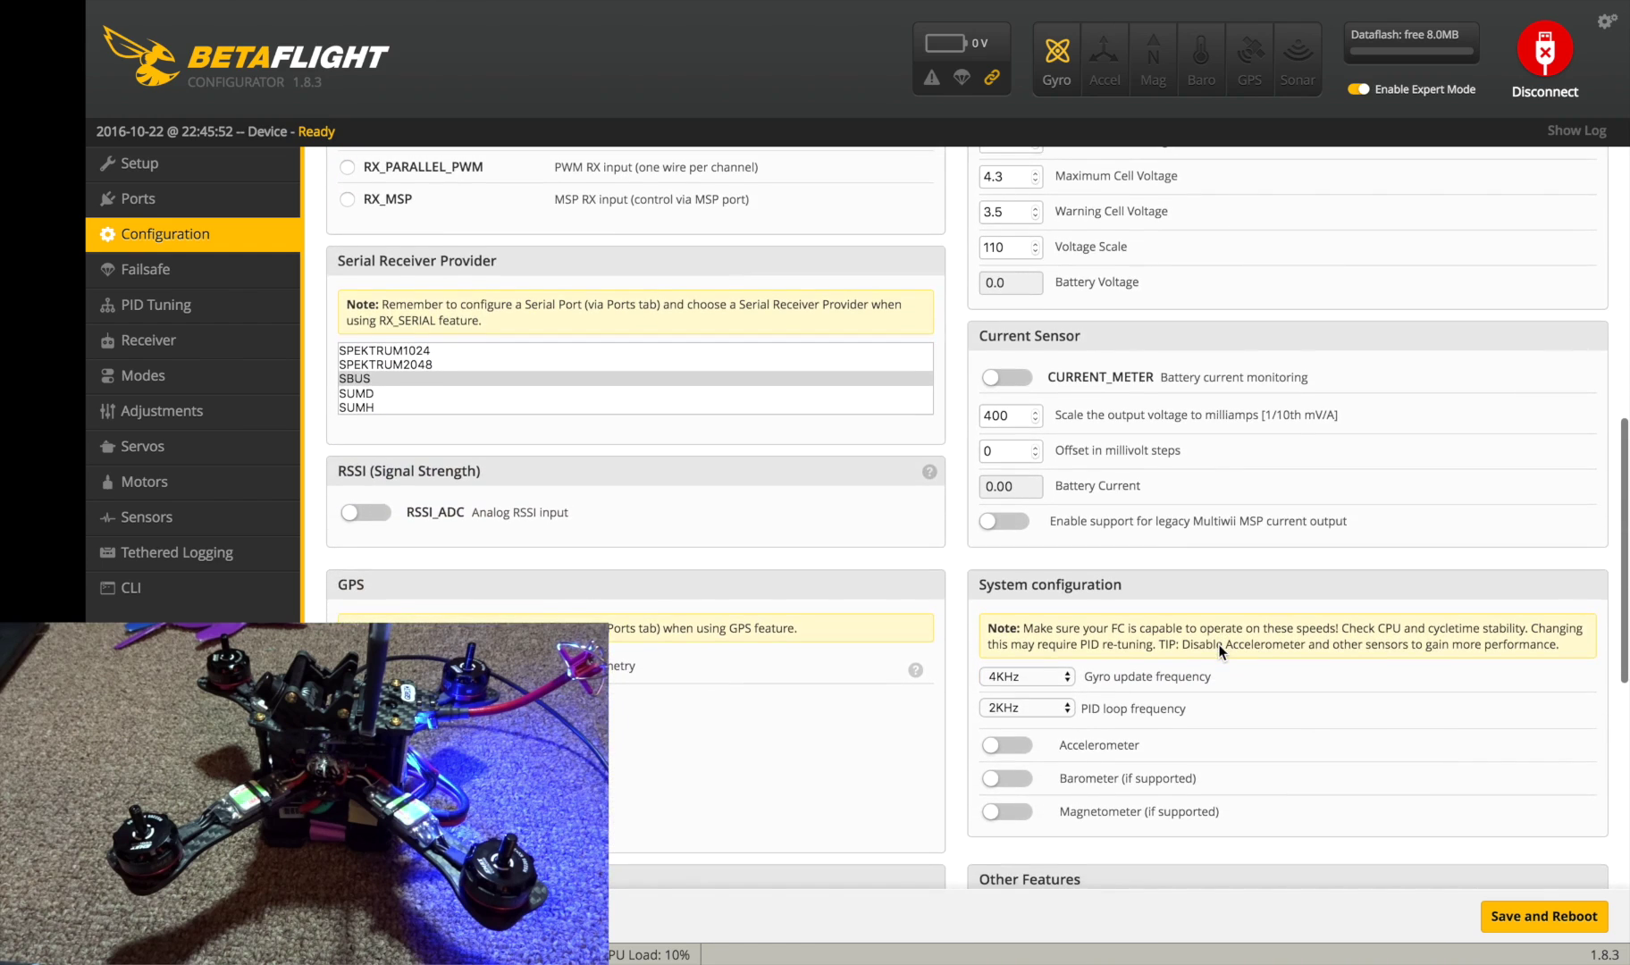
pyautogui.click(1544, 915)
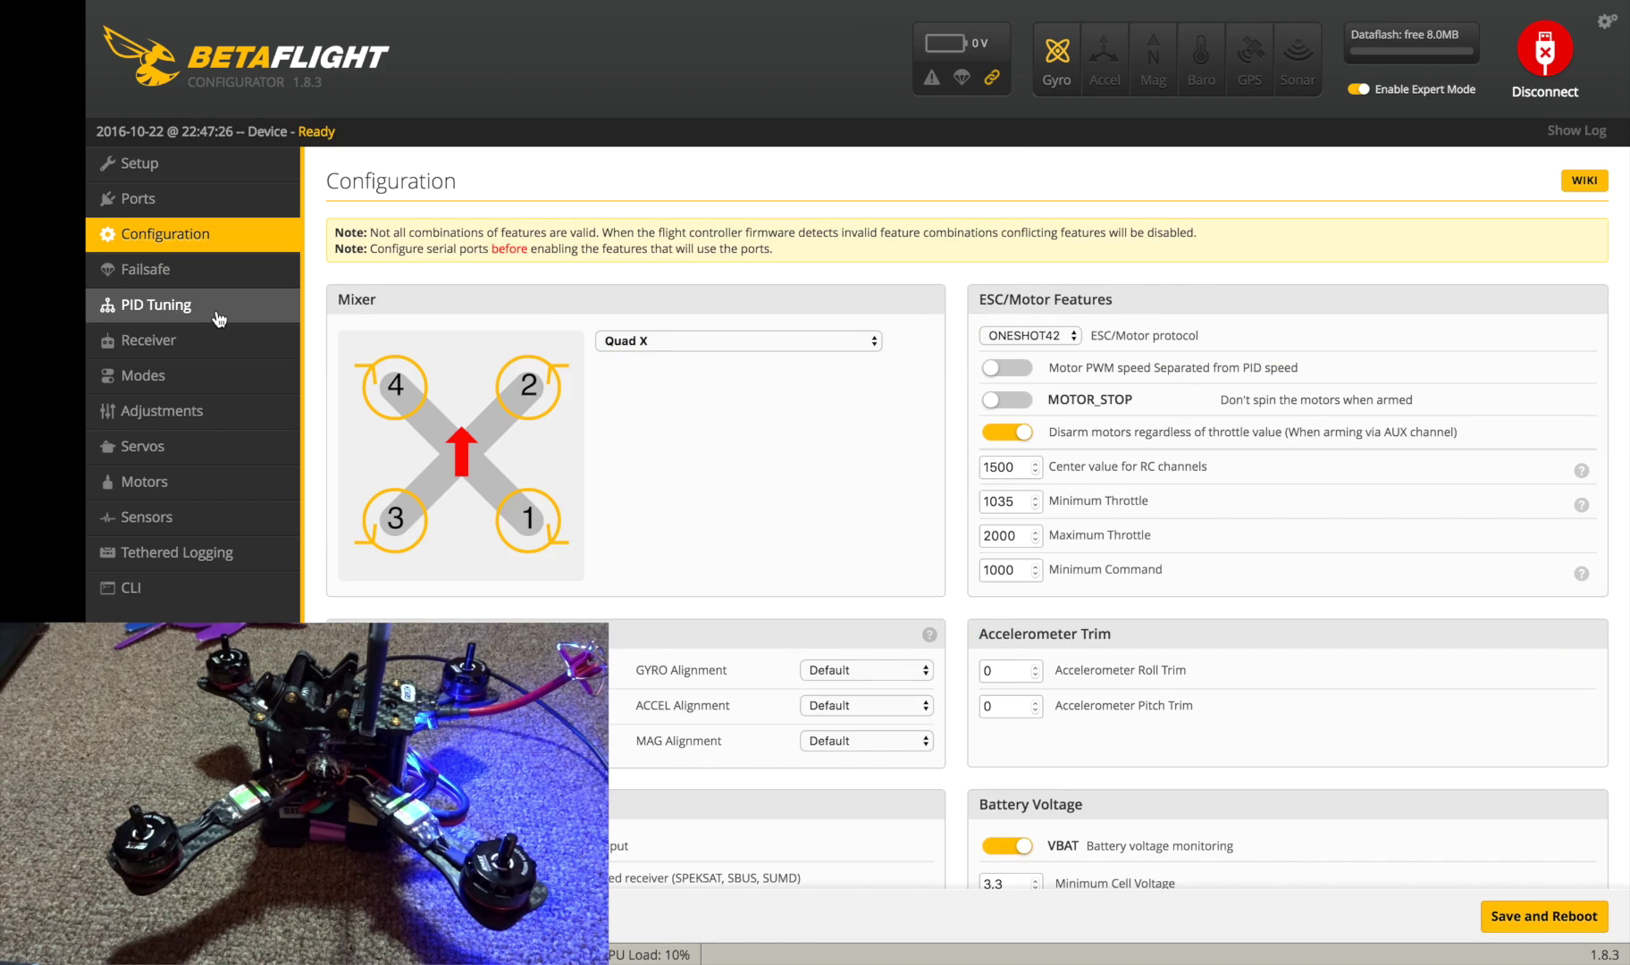
# - Add an ARM mode range on AUX 1 from 1850 to 2100 and save the modes
pyautogui.click(217, 312)
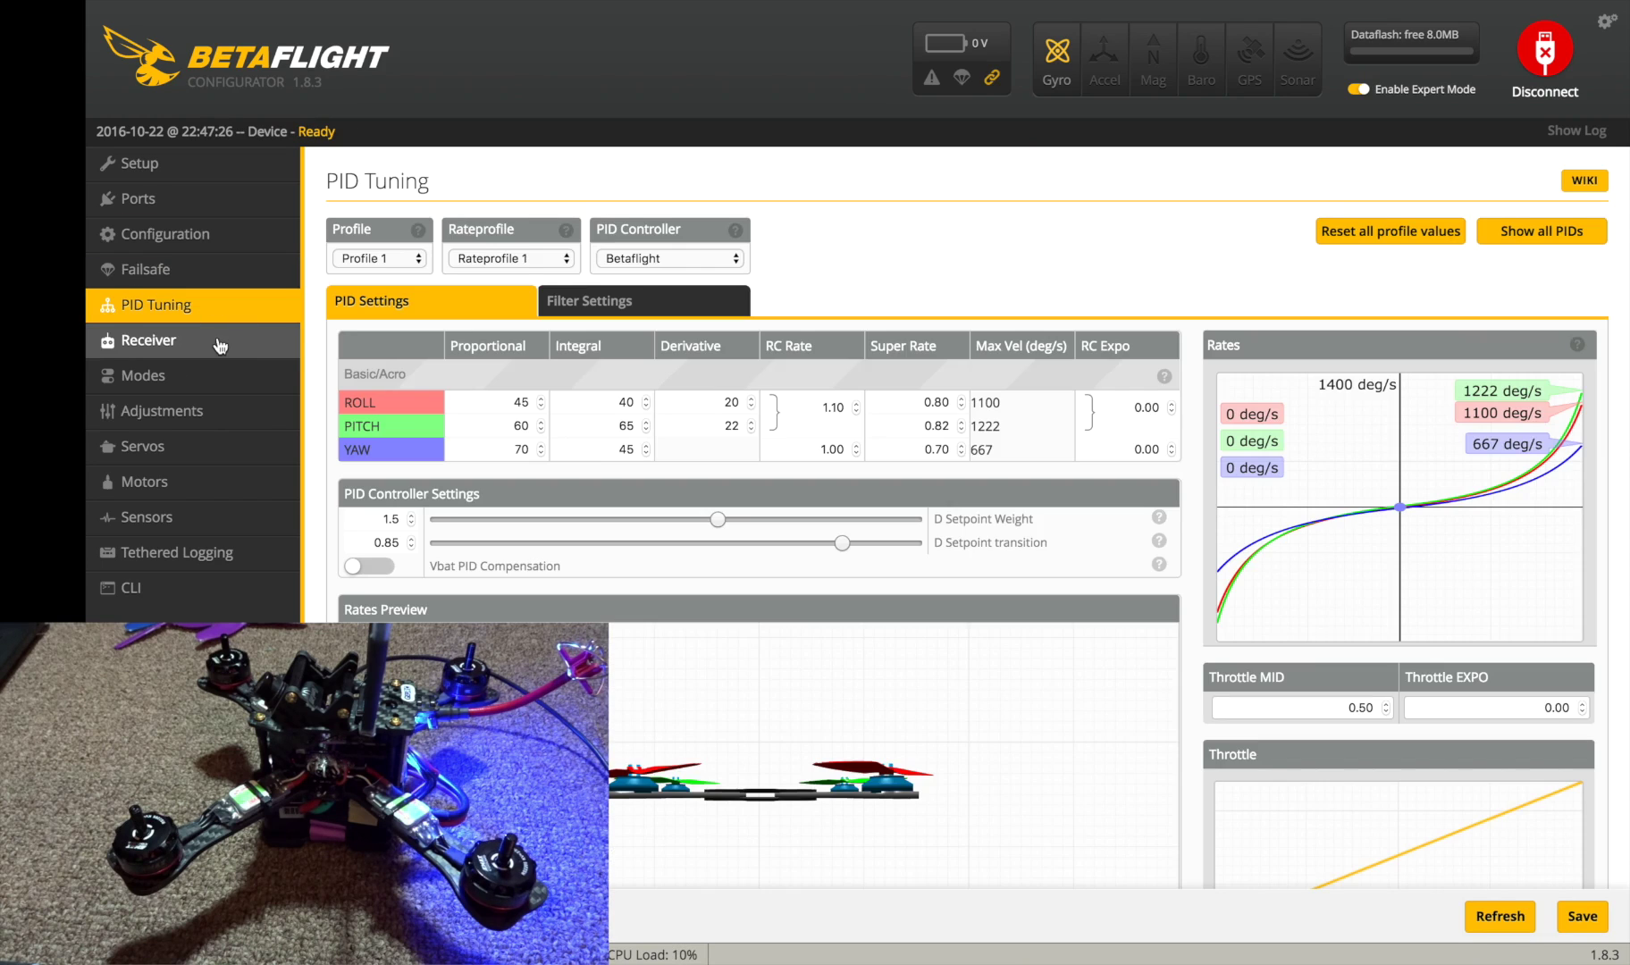
pyautogui.click(214, 341)
pyautogui.click(152, 376)
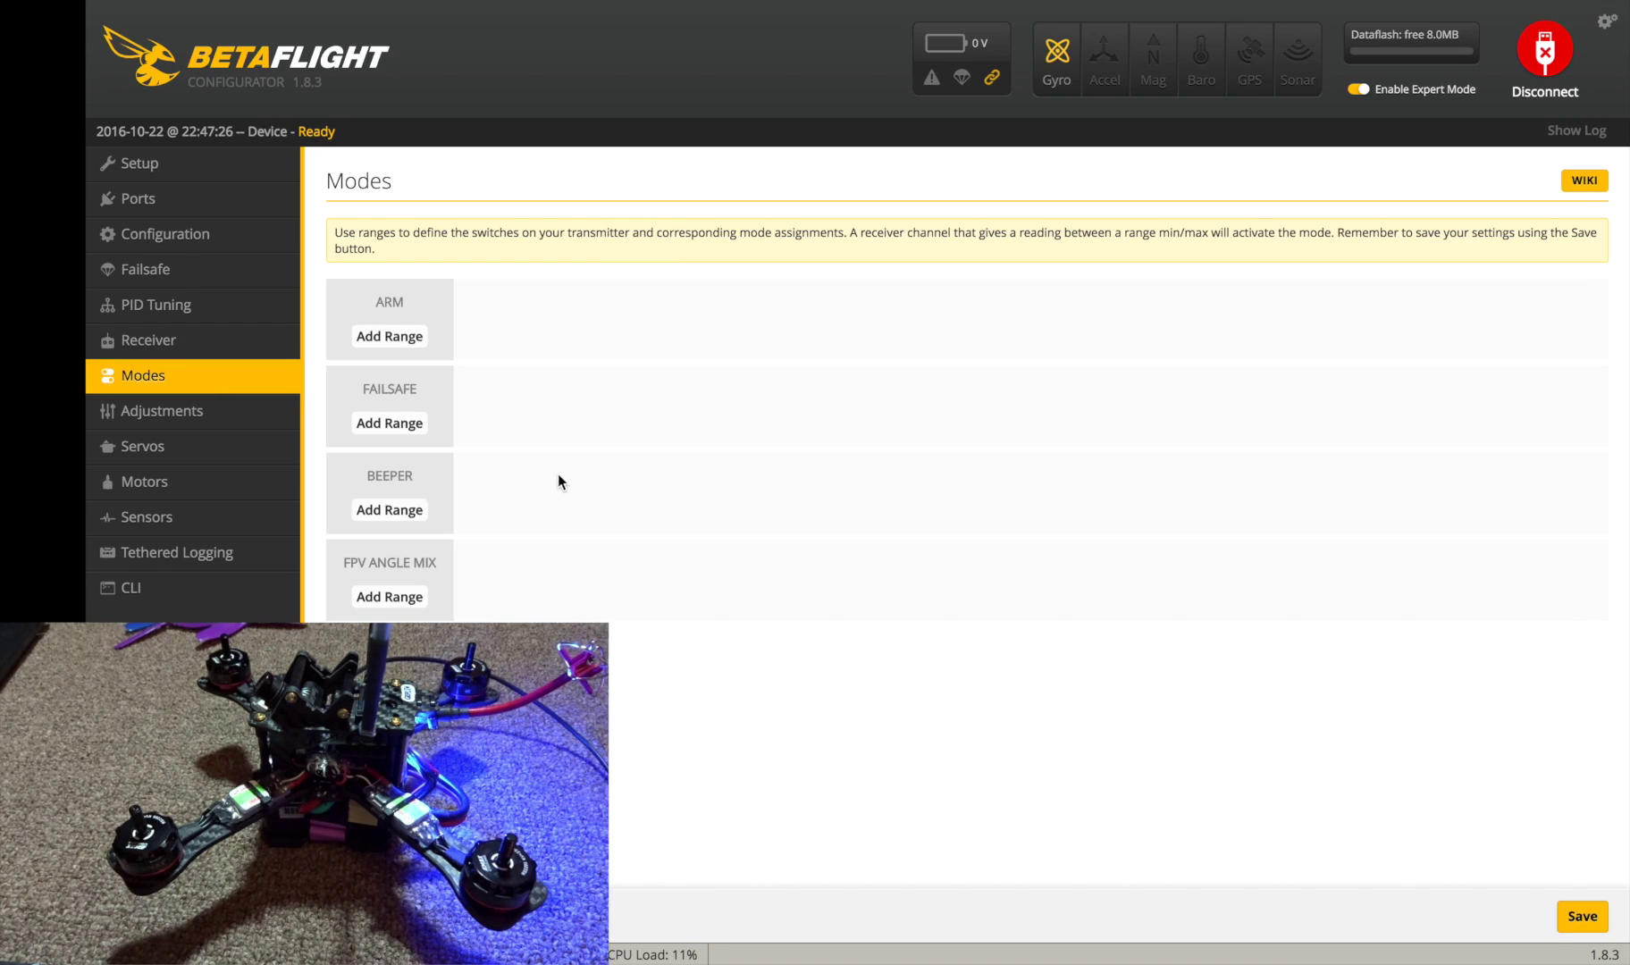
pyautogui.click(420, 343)
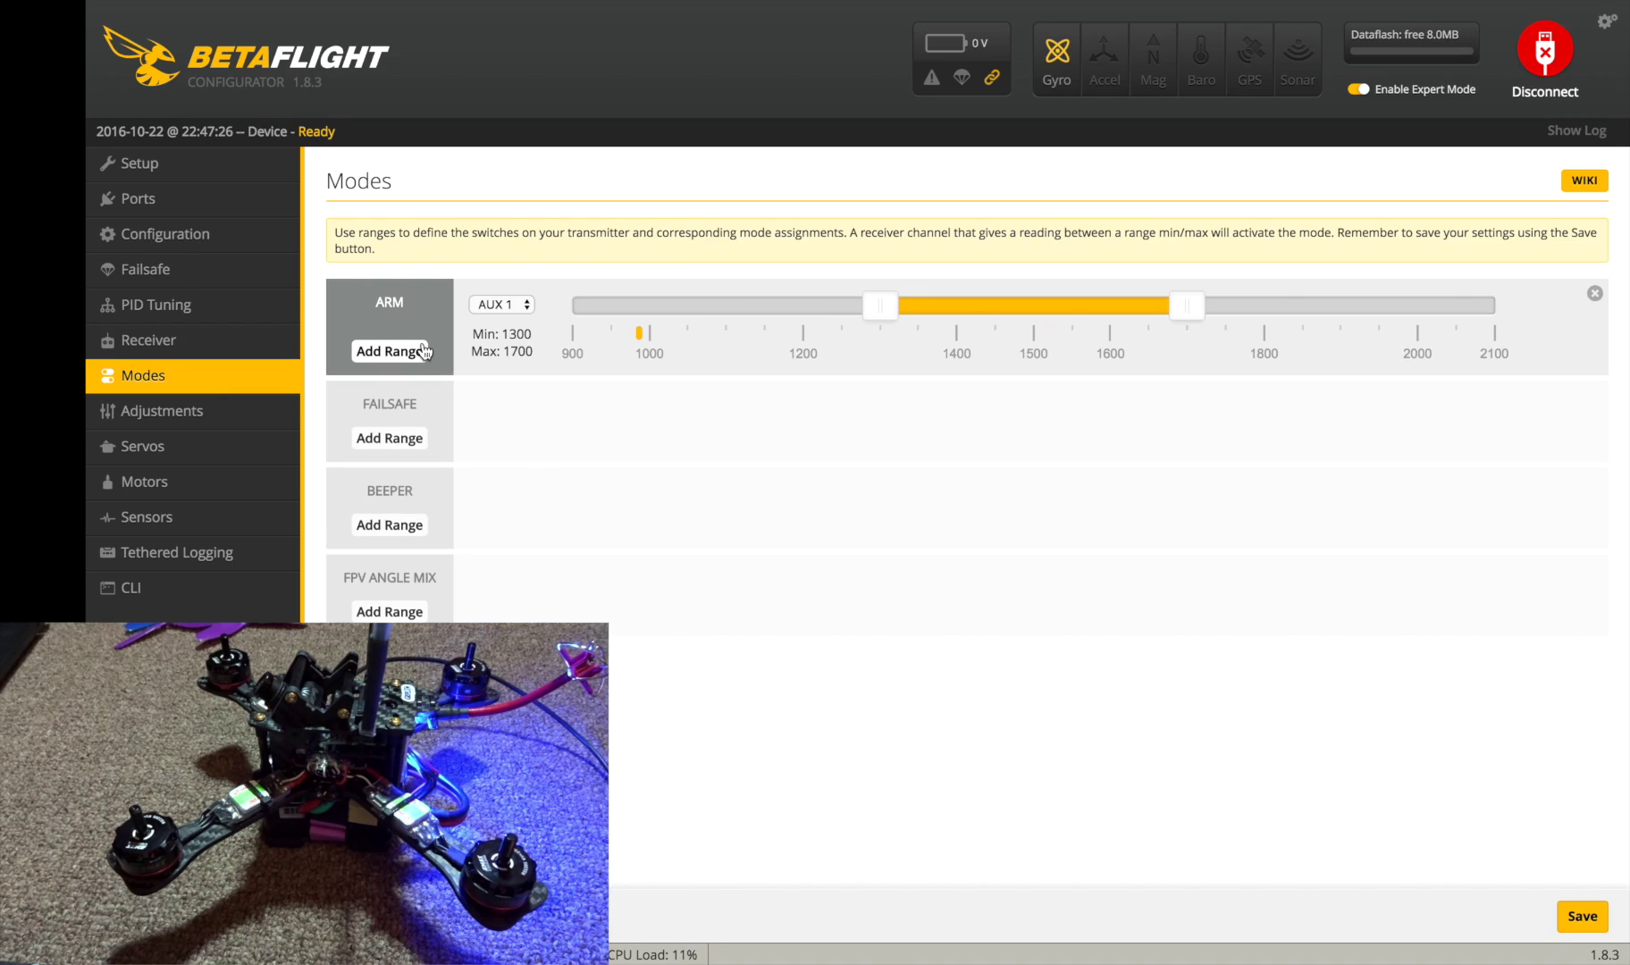
pyautogui.click(509, 307)
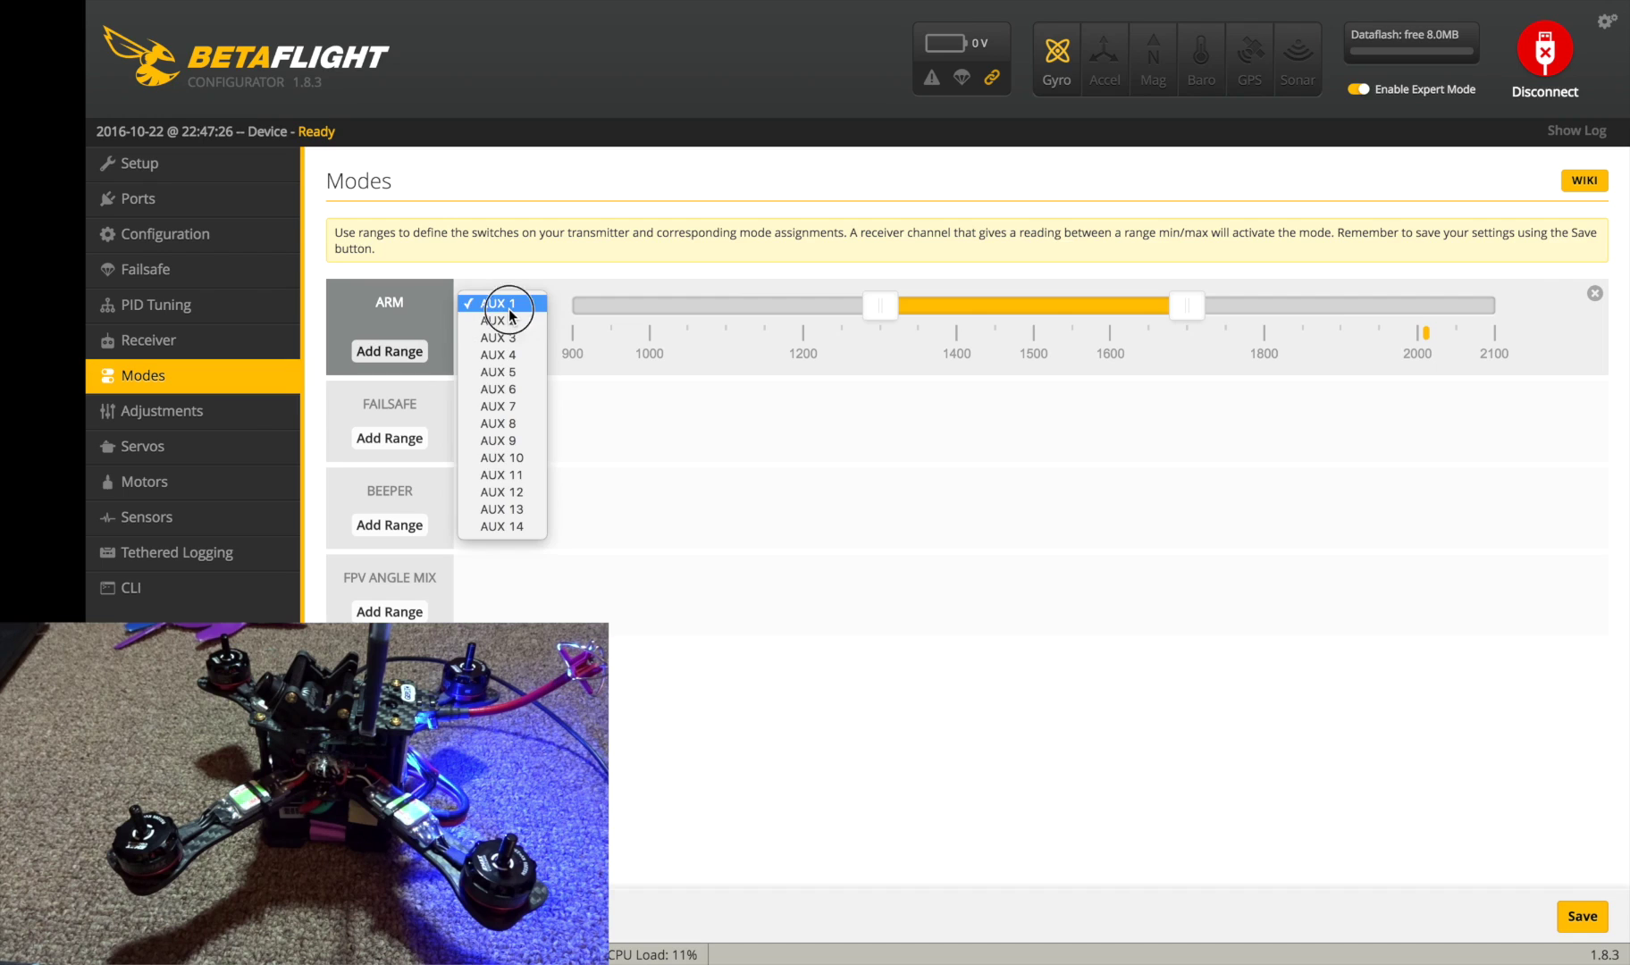
pyautogui.click(508, 305)
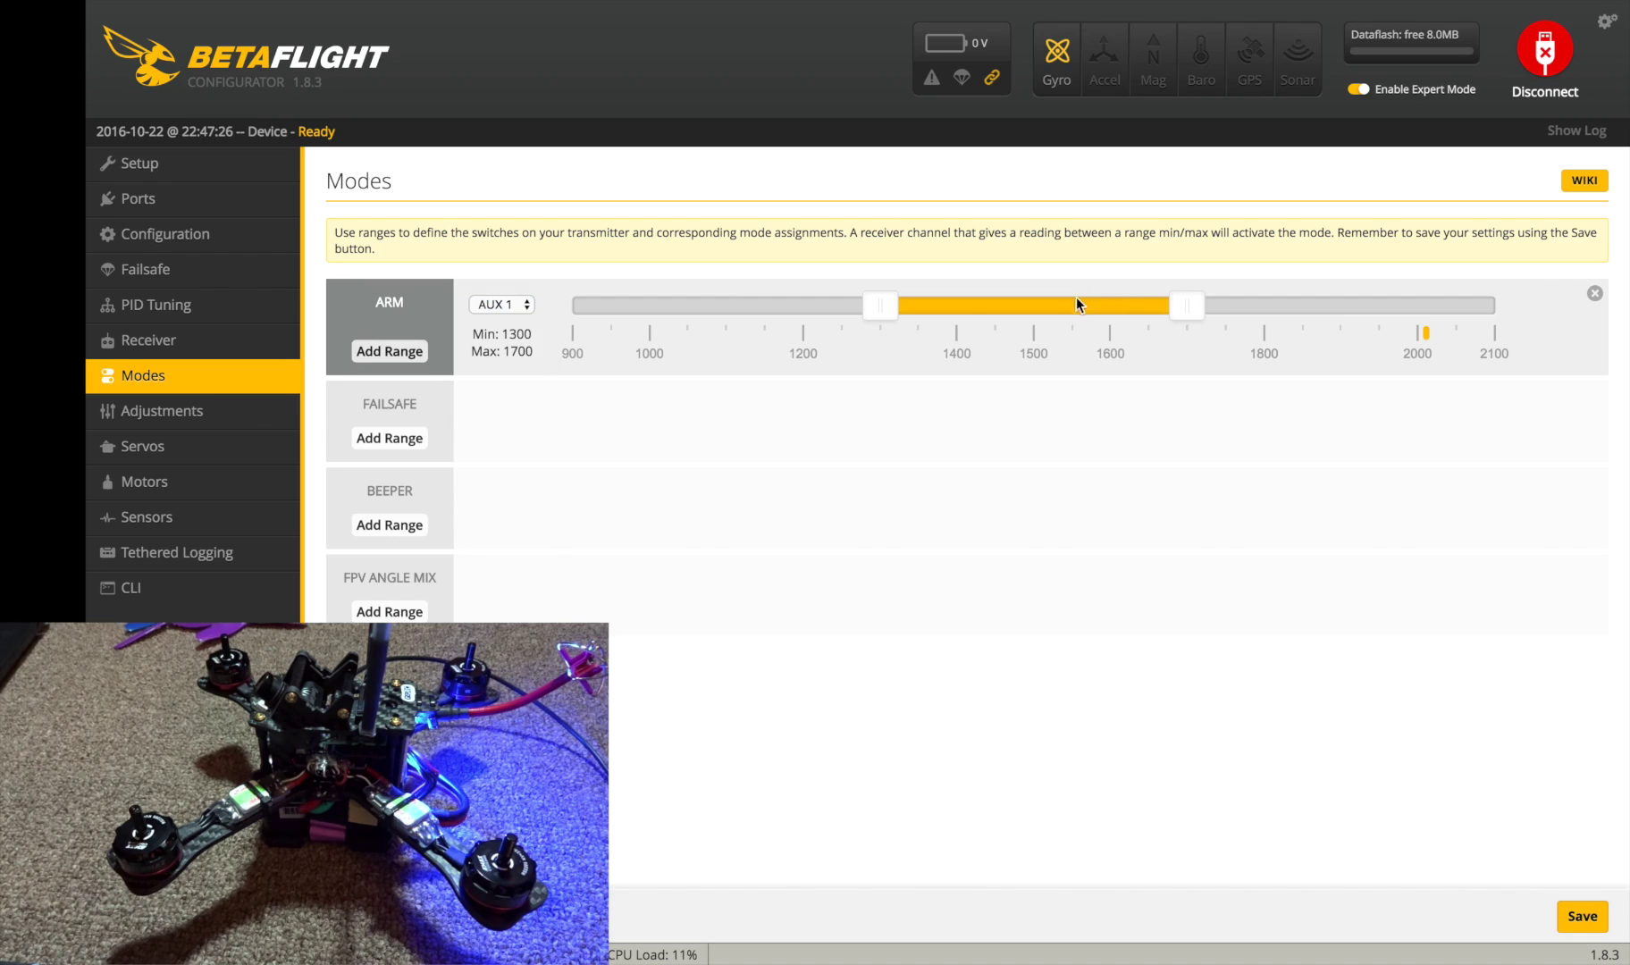
pyautogui.moveTo(1075, 305); pyautogui.dragTo(1379, 310)
pyautogui.moveTo(1188, 306); pyautogui.dragTo(1303, 306)
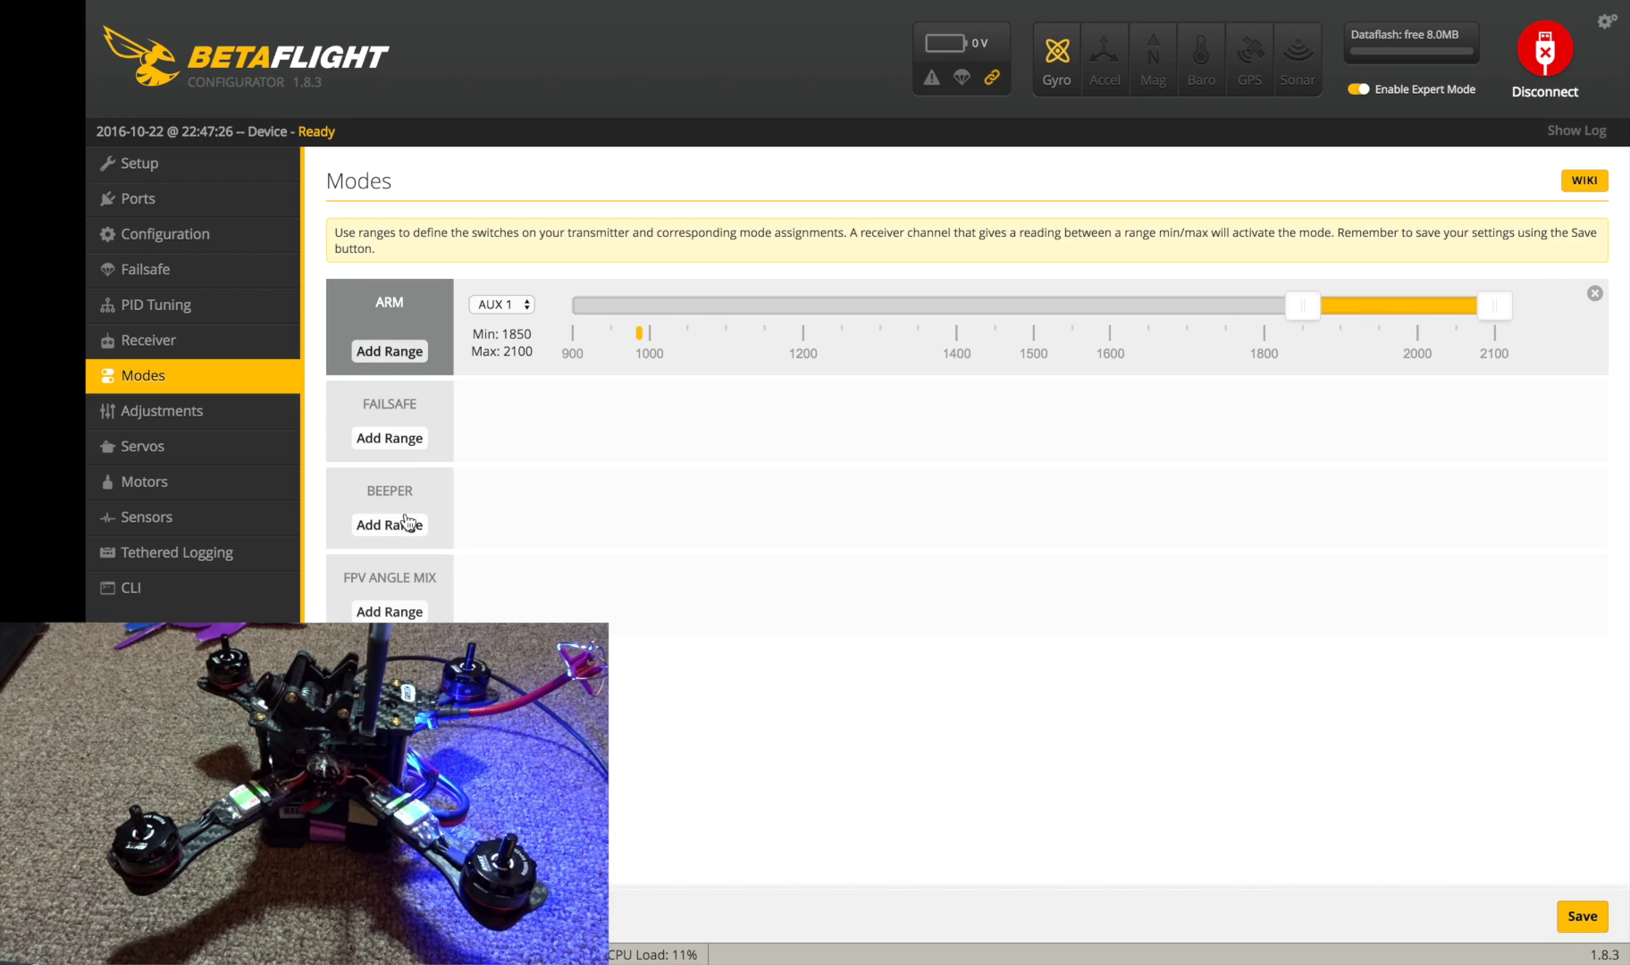
pyautogui.click(1581, 916)
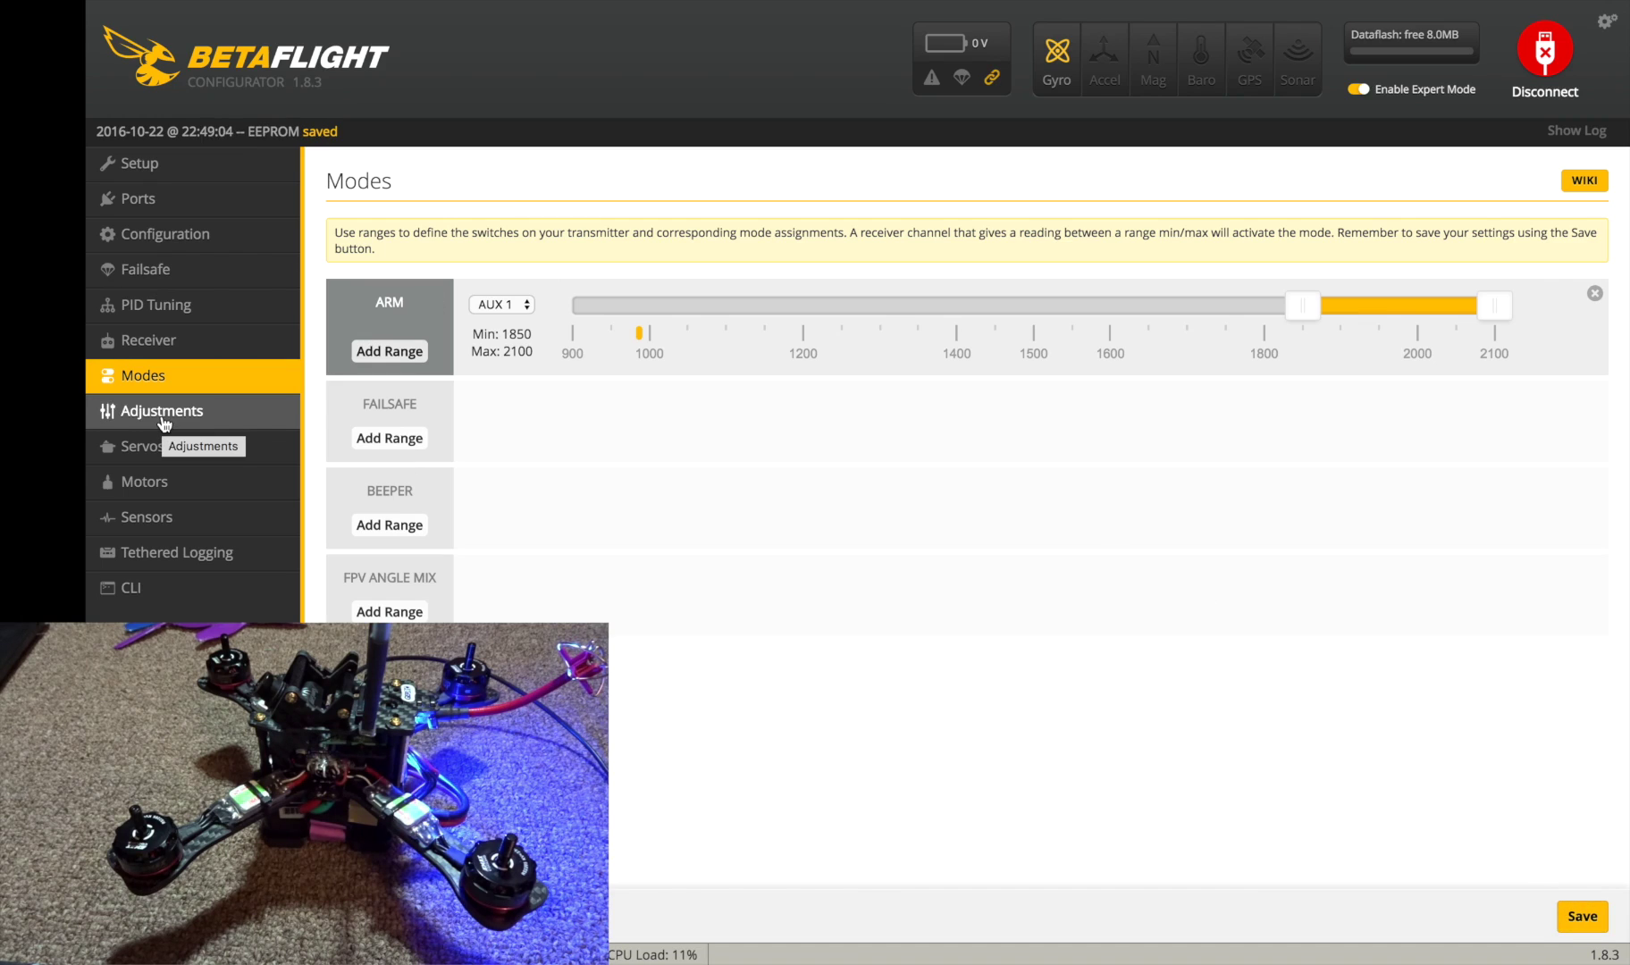
# - Set the receiver's RC Deadband to 2 and save the receiver settings
pyautogui.click(203, 482)
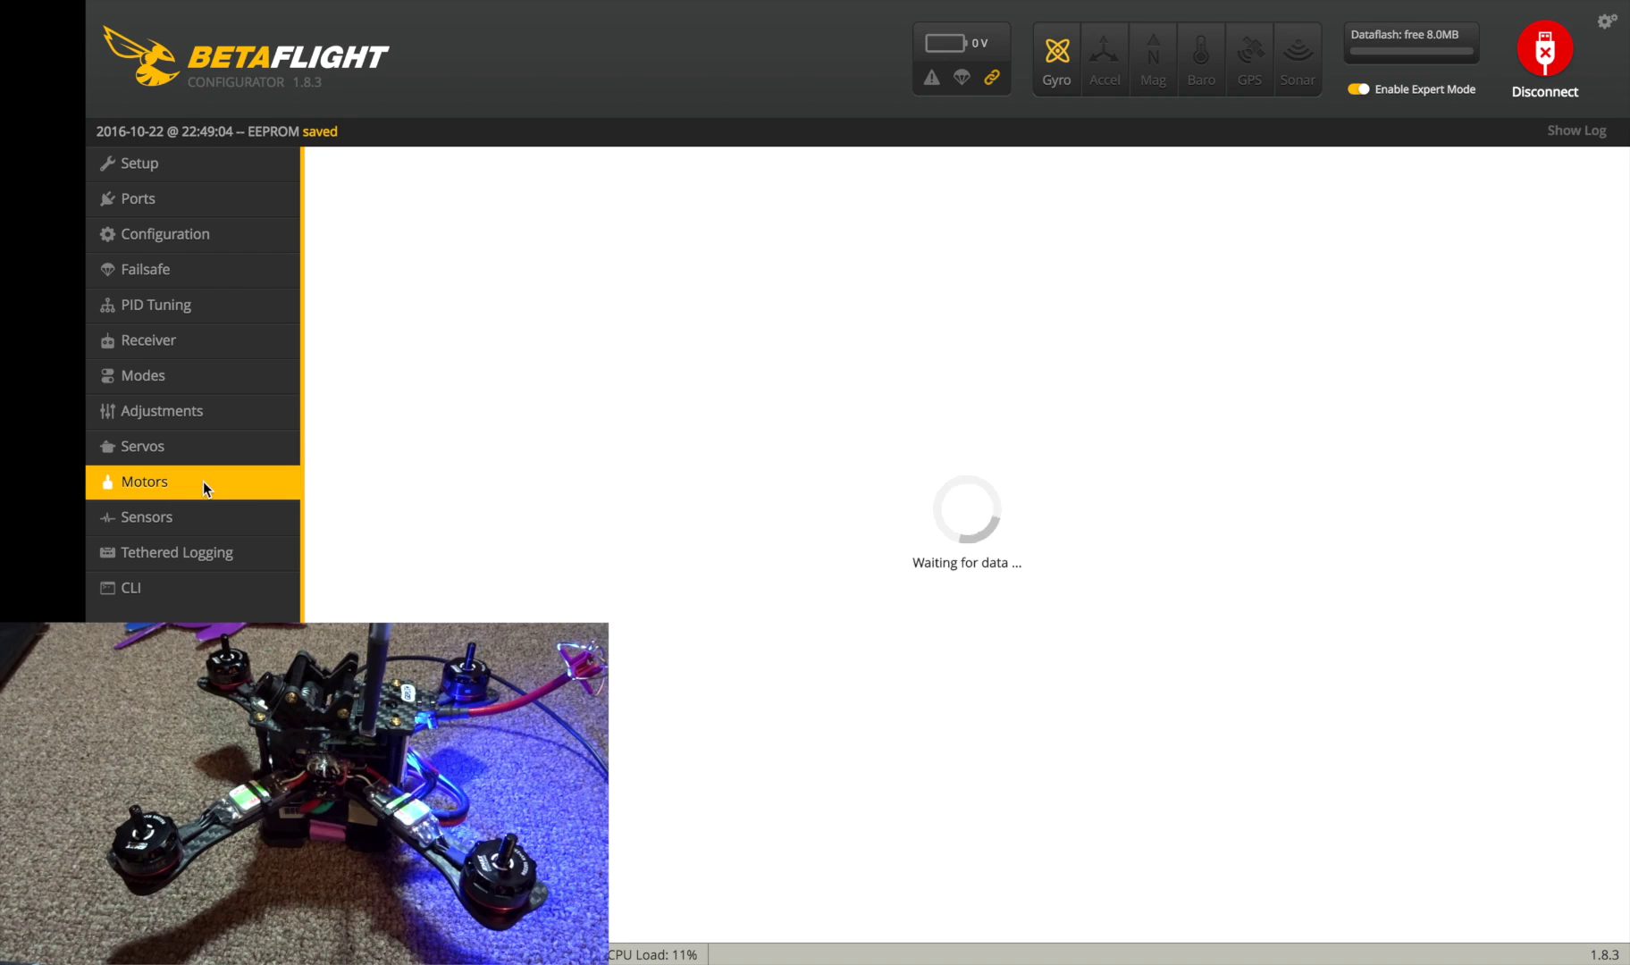
pyautogui.click(183, 347)
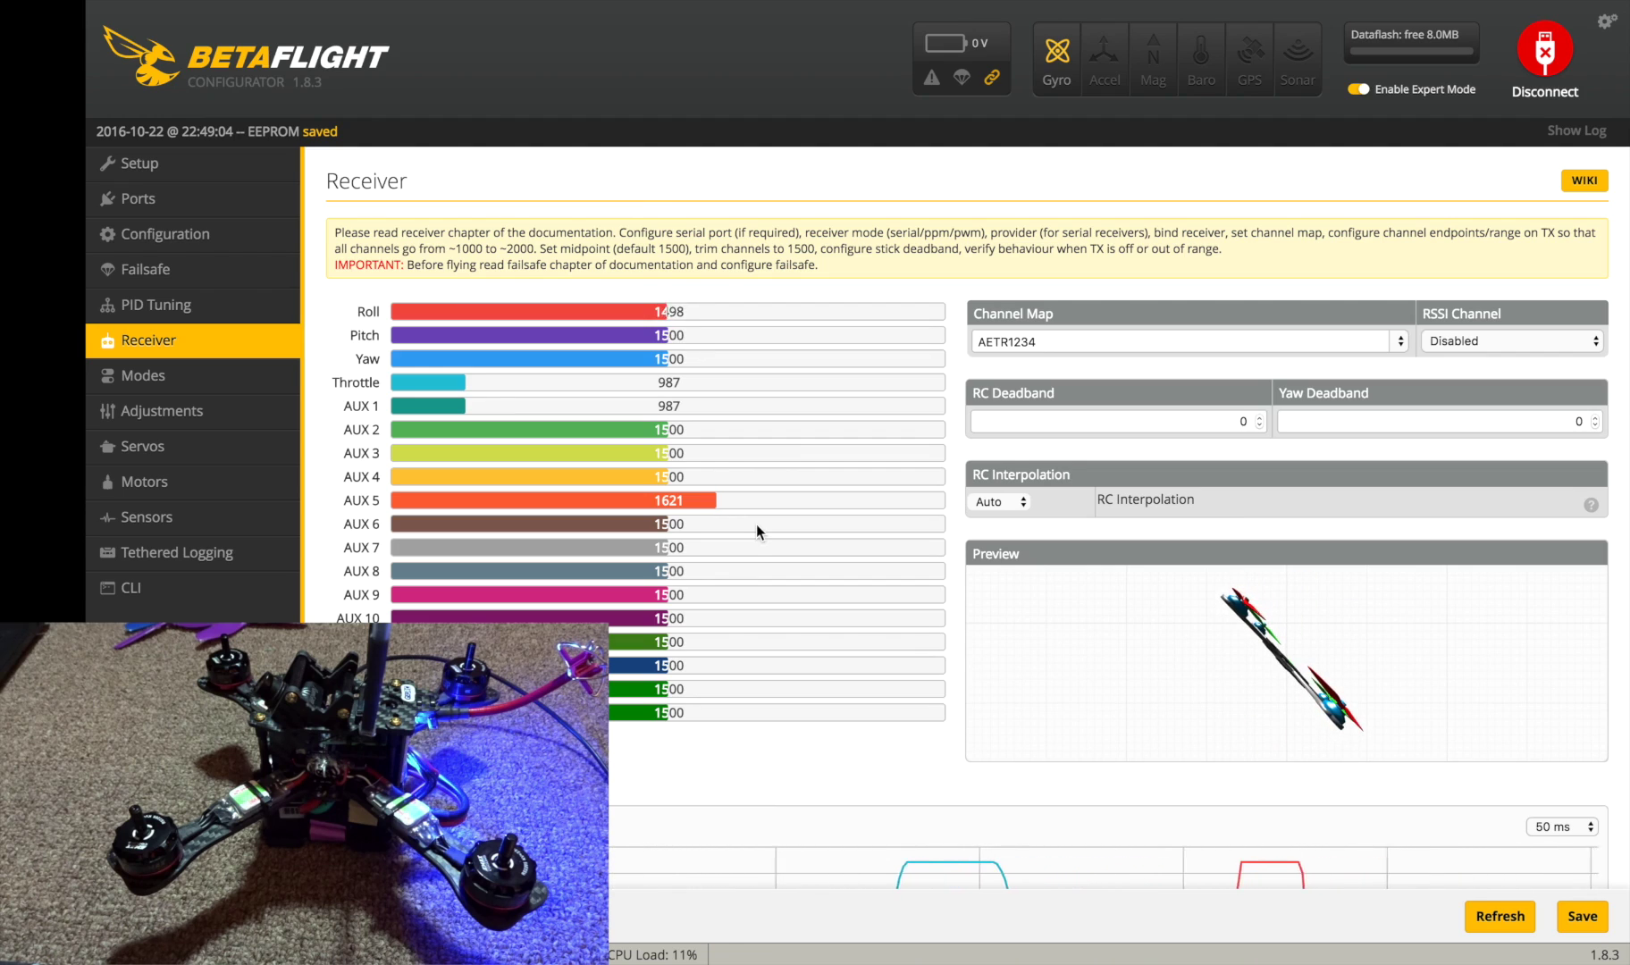
pyautogui.click(1226, 420)
pyautogui.press('Delete')
pyautogui.write('2')
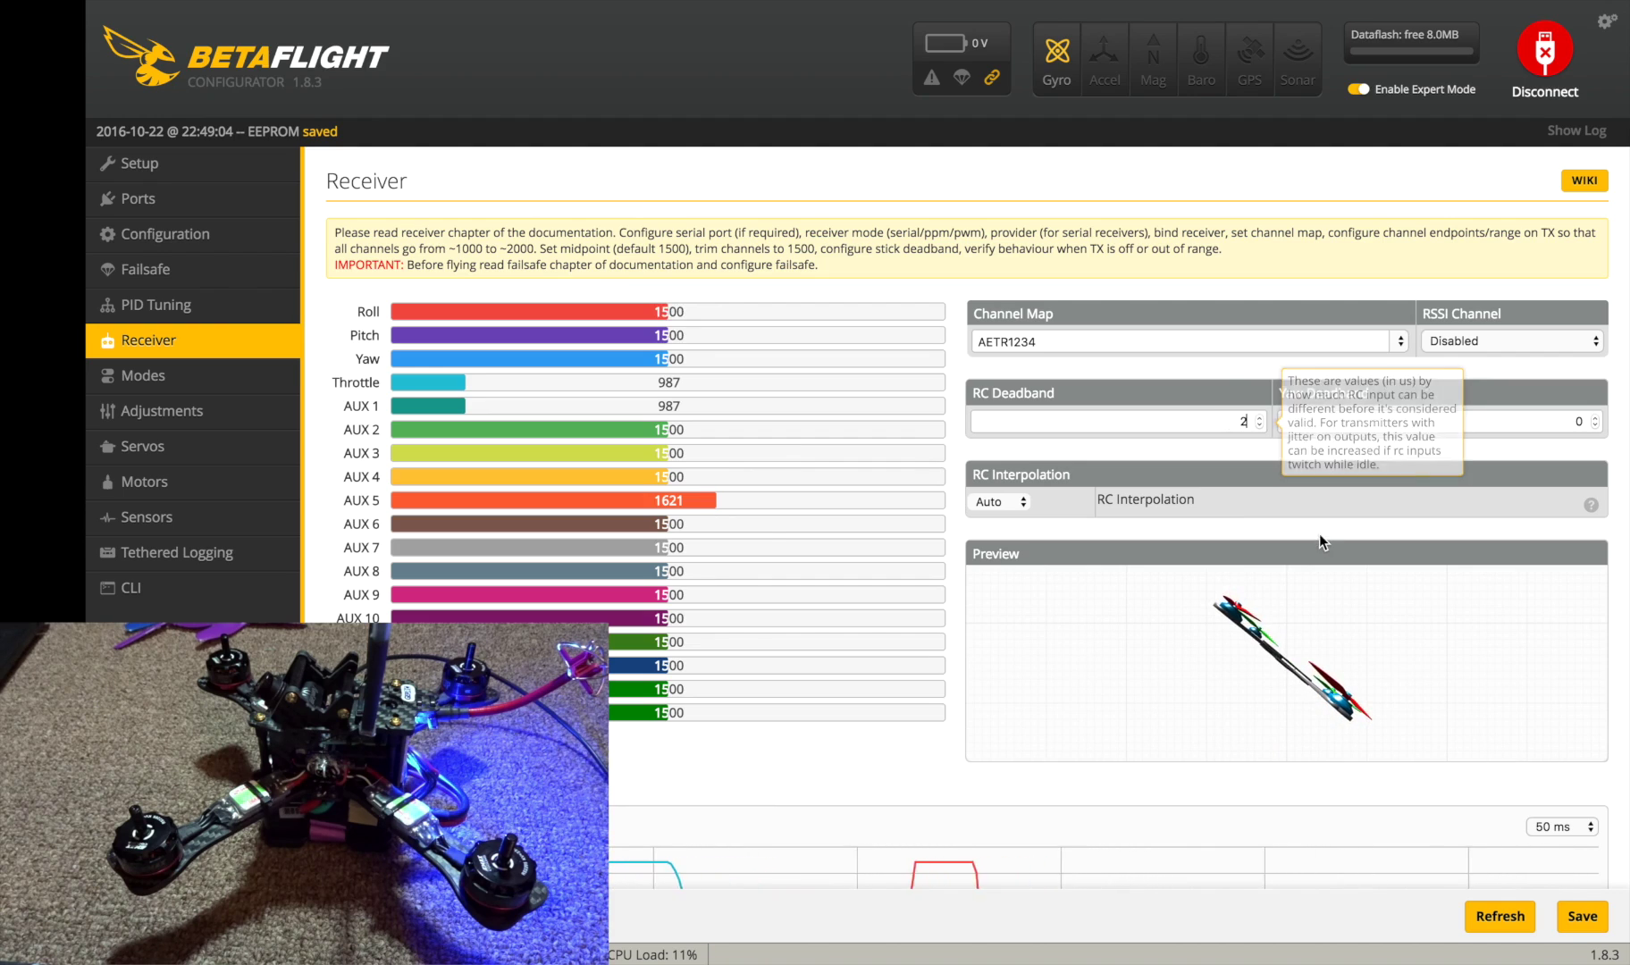
pyautogui.click(1575, 918)
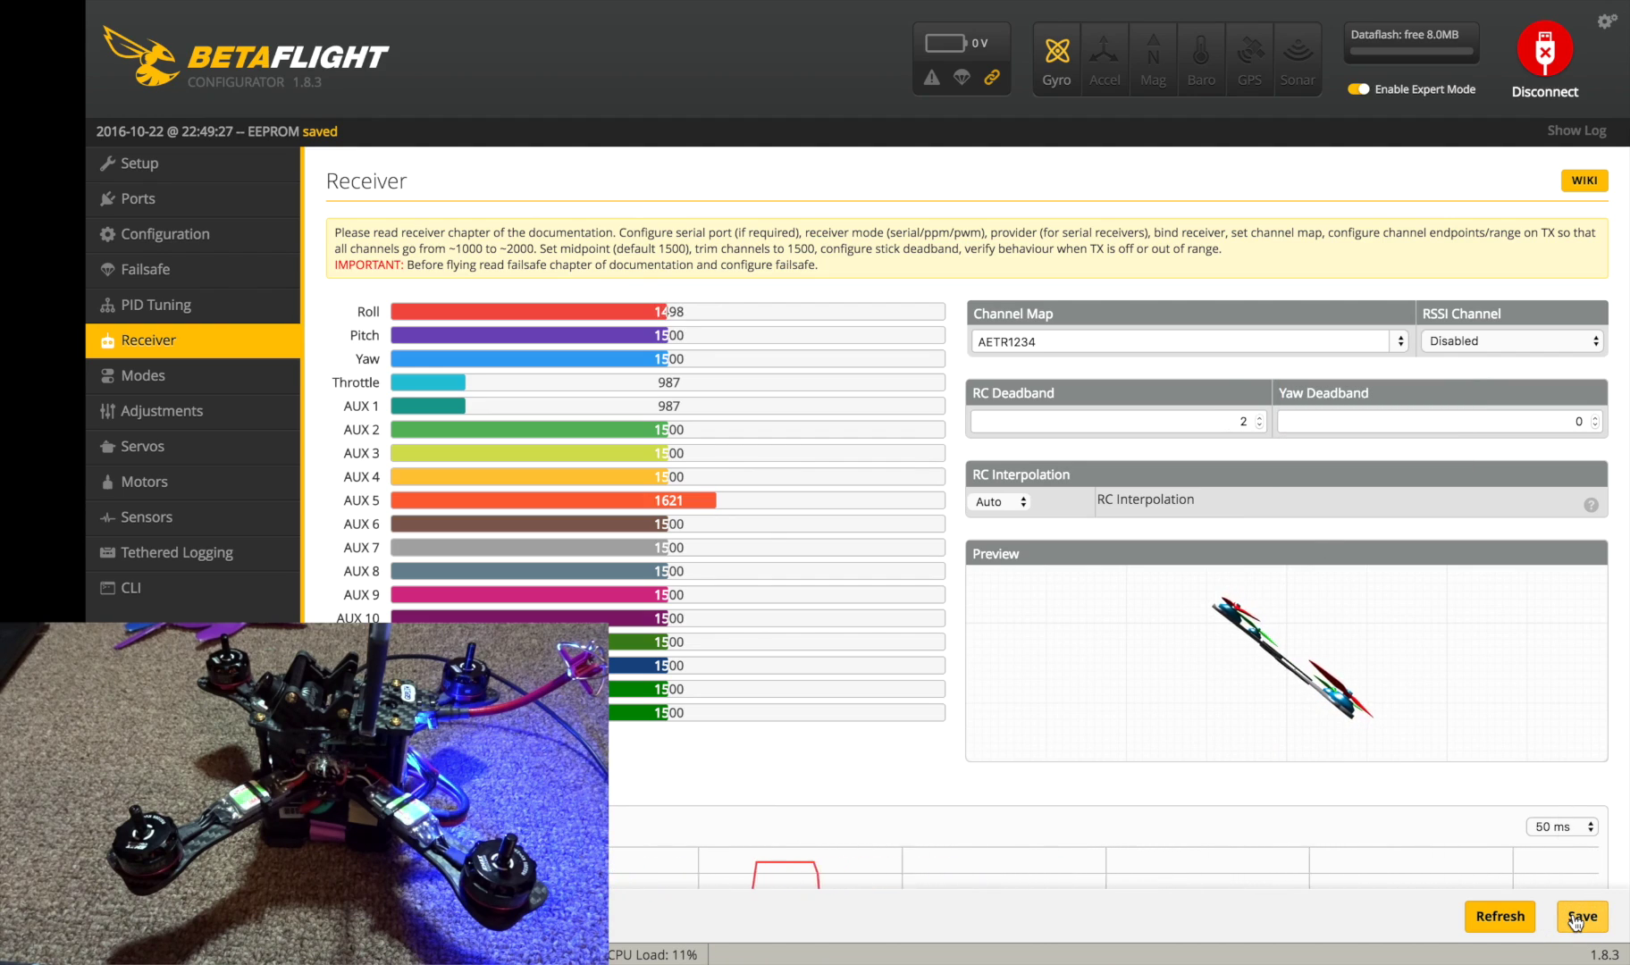
pyautogui.click(1576, 918)
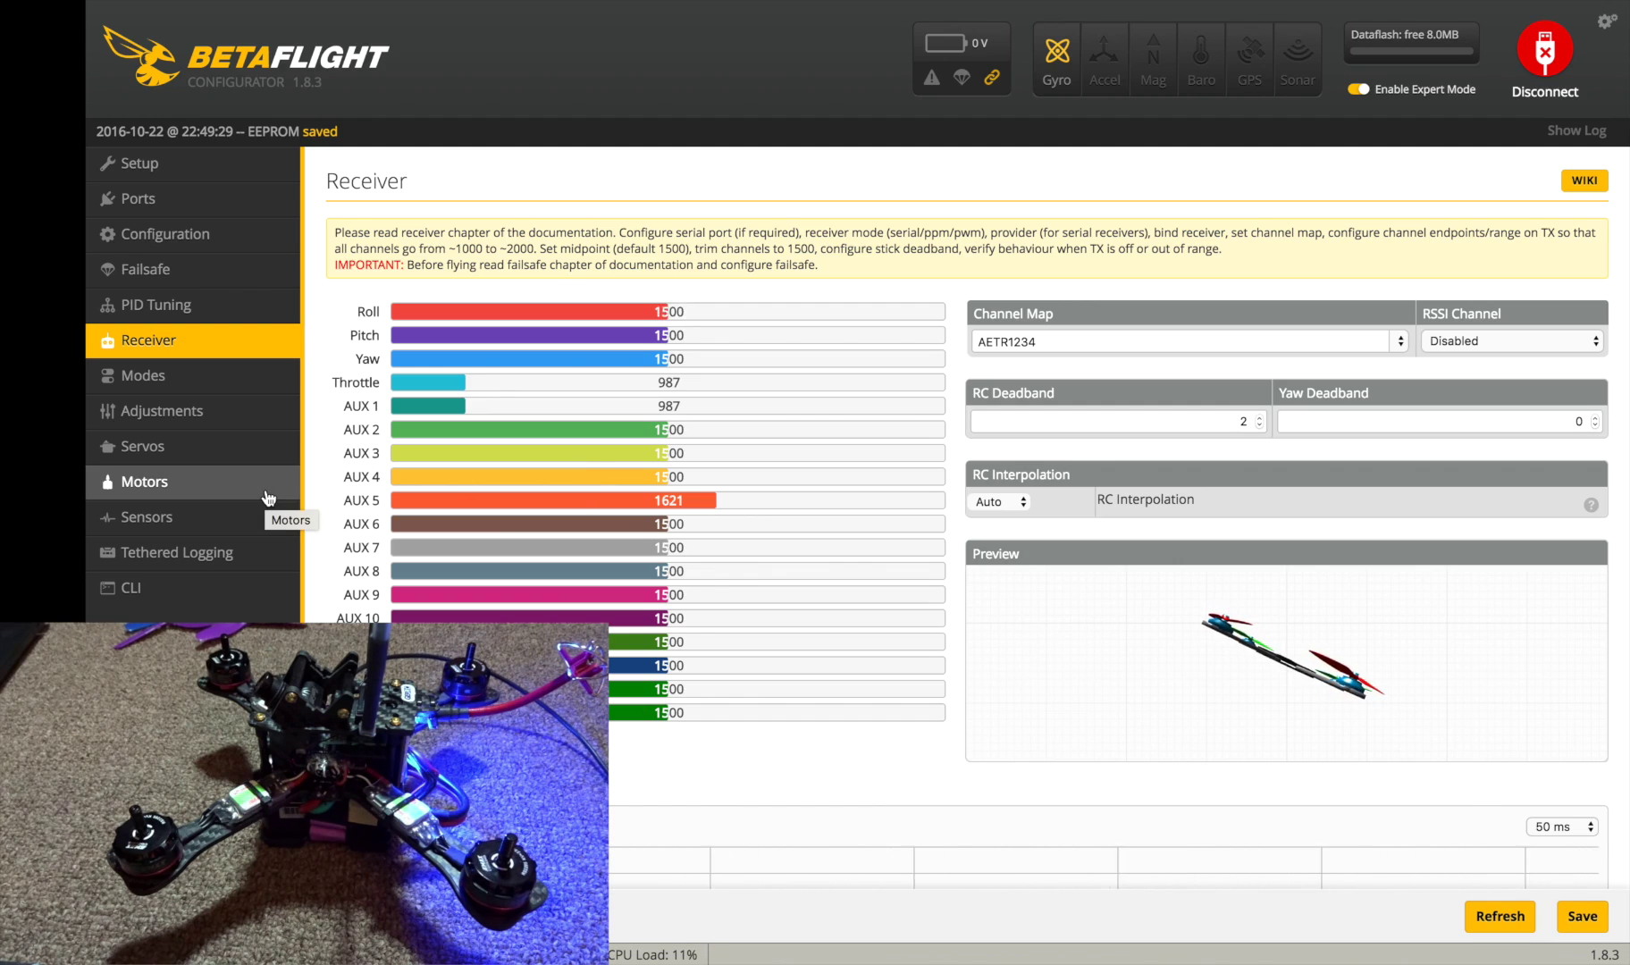
# - View the Setup page, then disconnect the flight controller
pyautogui.click(223, 166)
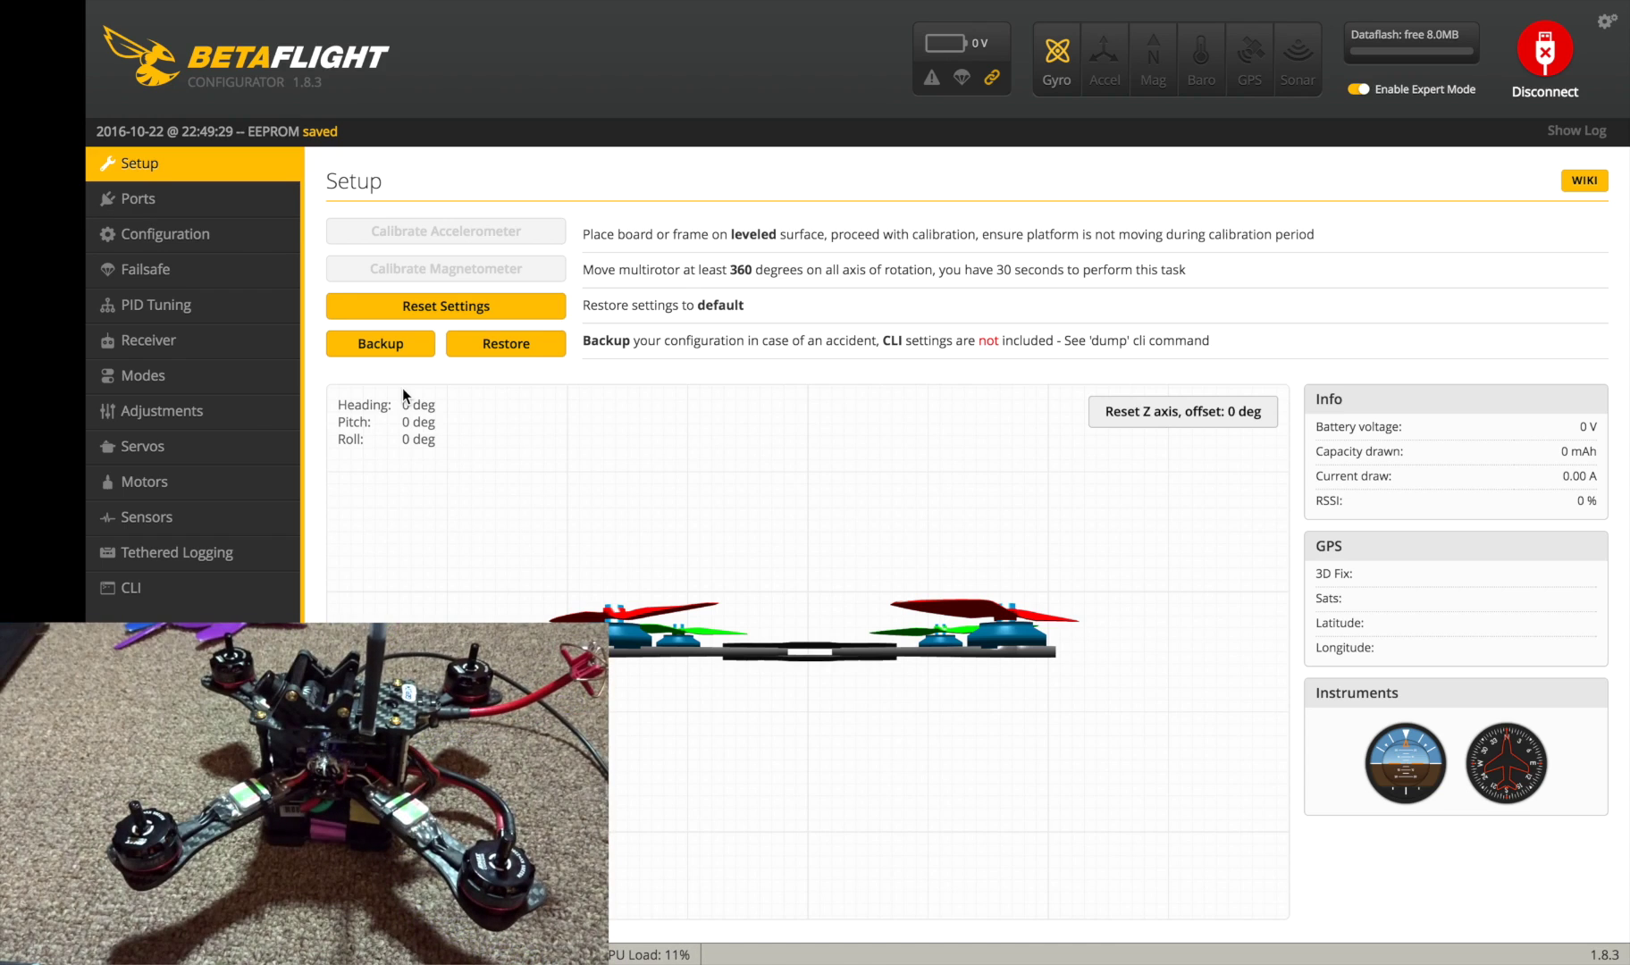
pyautogui.click(1544, 55)
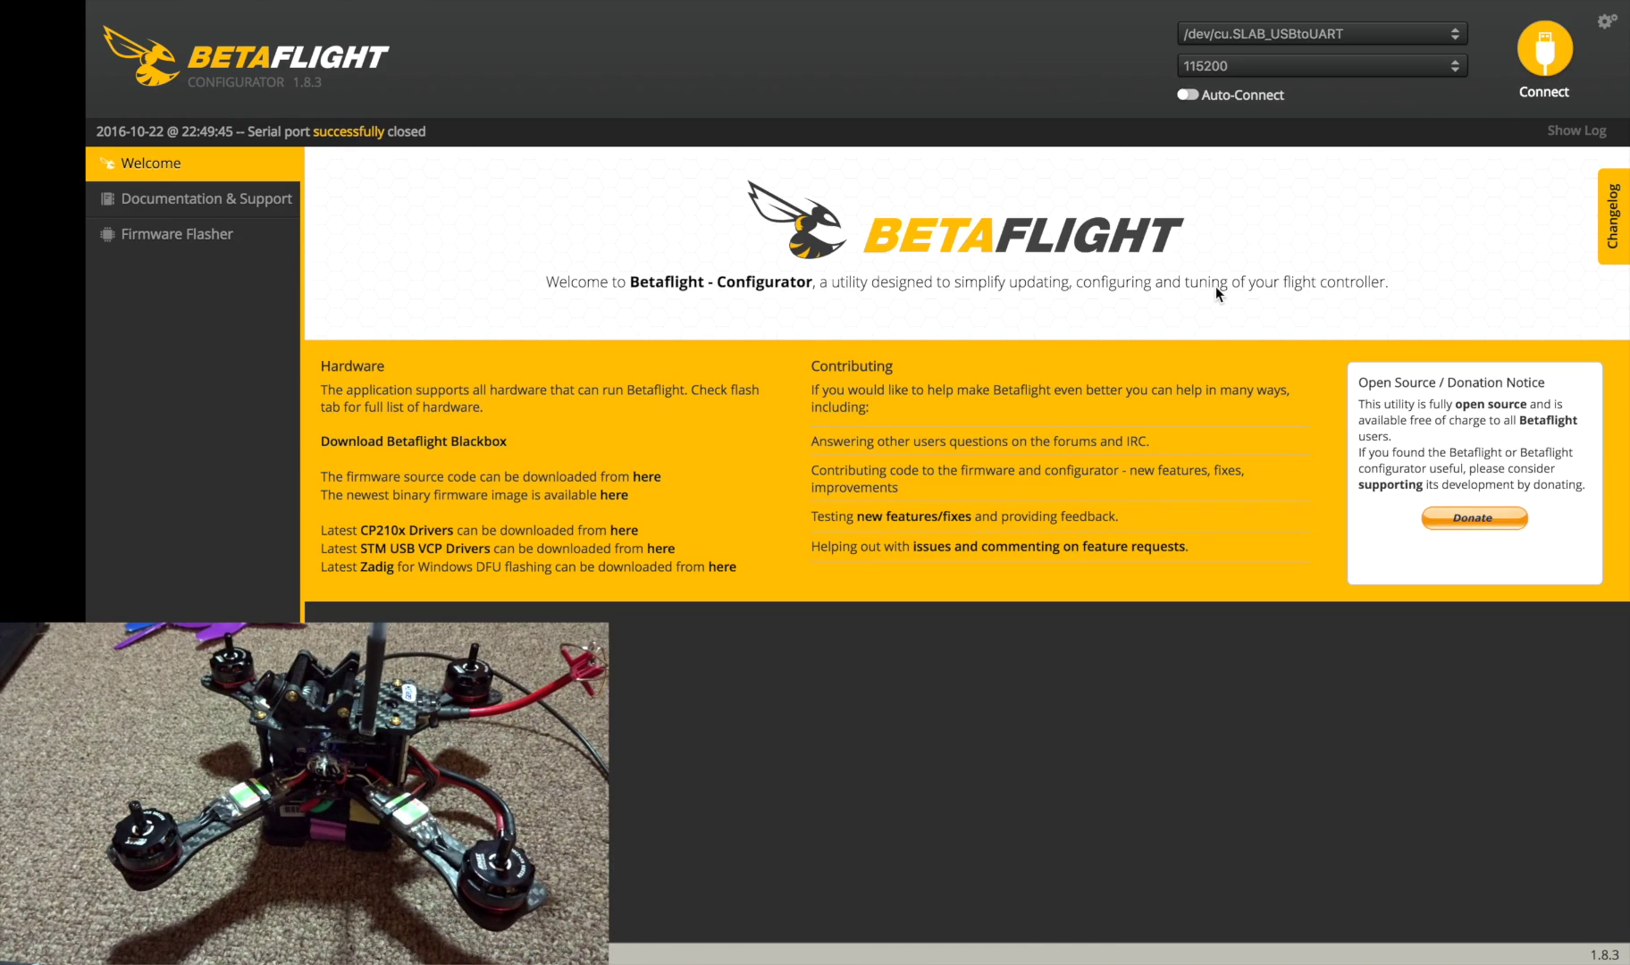